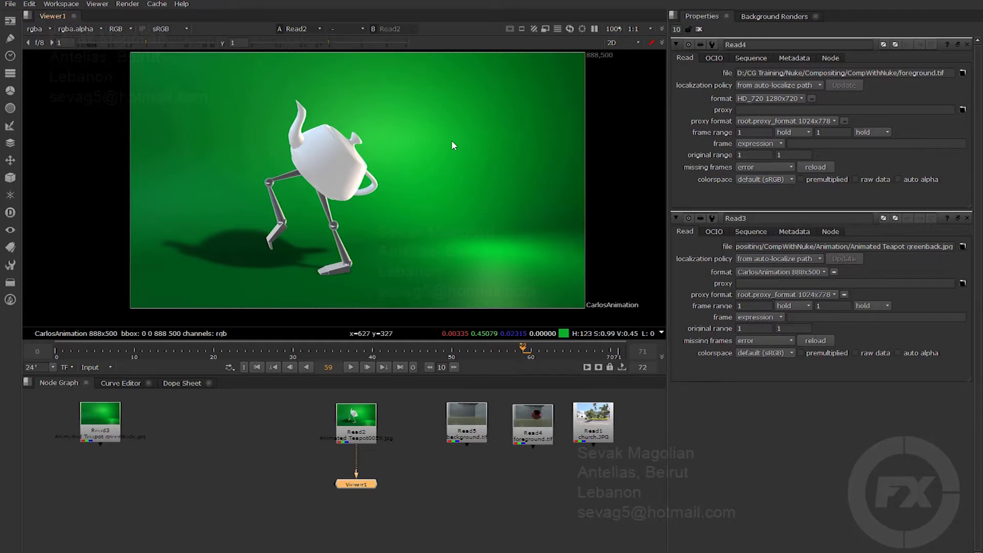
Close the properties of the Read3 and Read4 nodes.
left_click(967, 219)
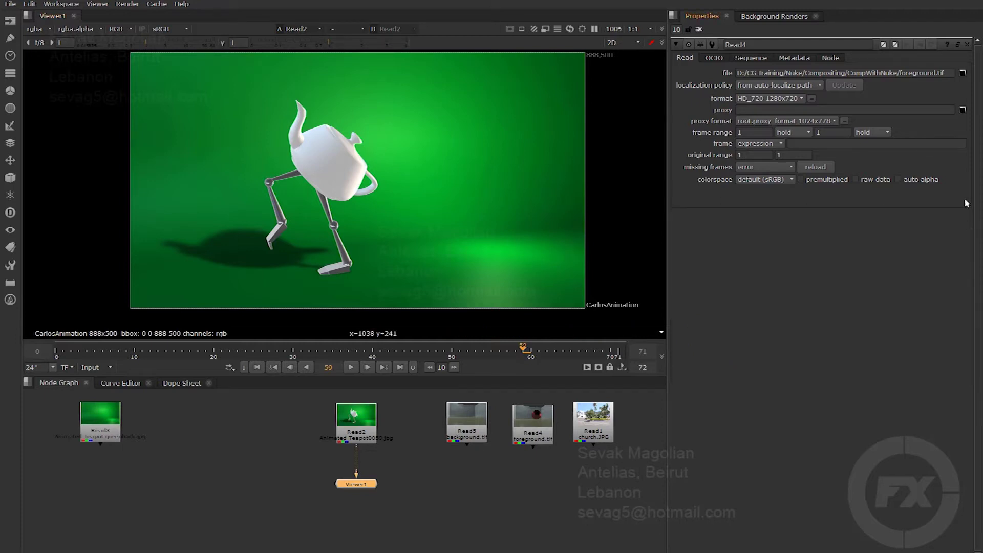
left_click(966, 44)
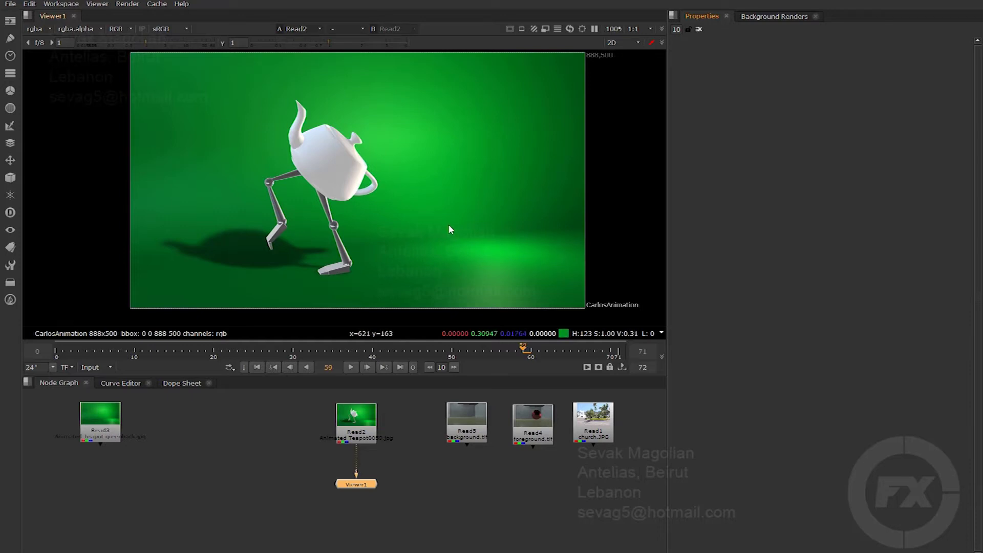
View the church.JPG image from Read1, and return the viewer to the Read2 teapot animation.
double_click(594, 428)
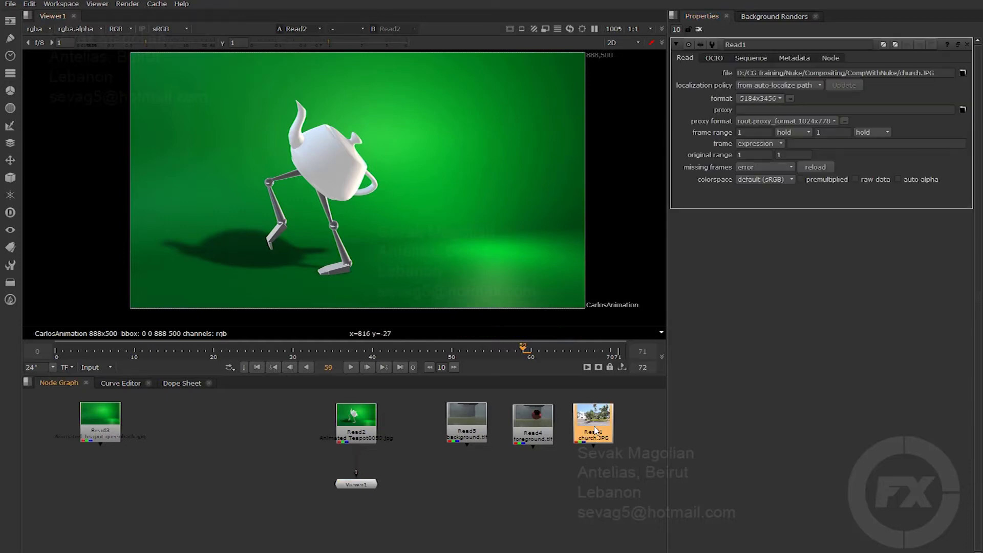
key("1")
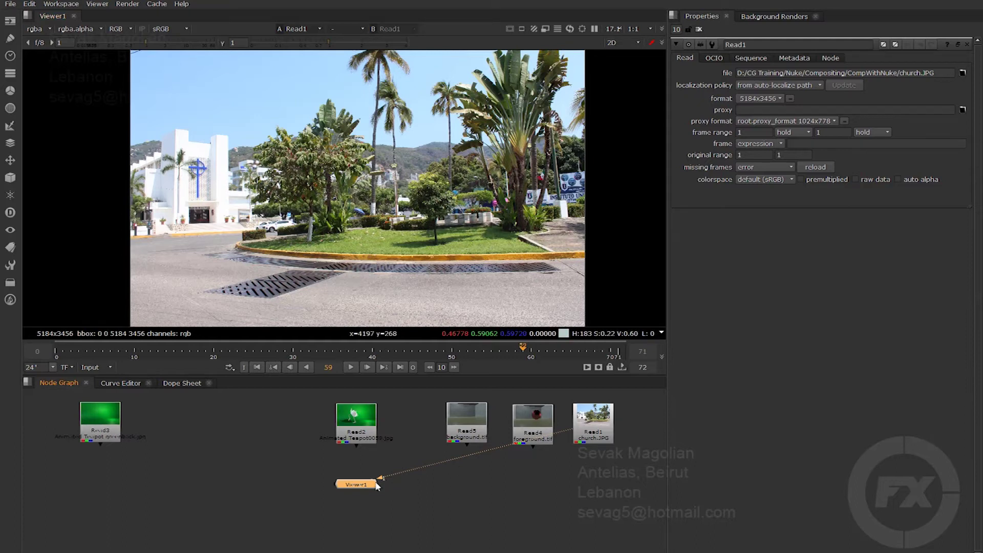
left_click_drag(381, 482, 355, 444)
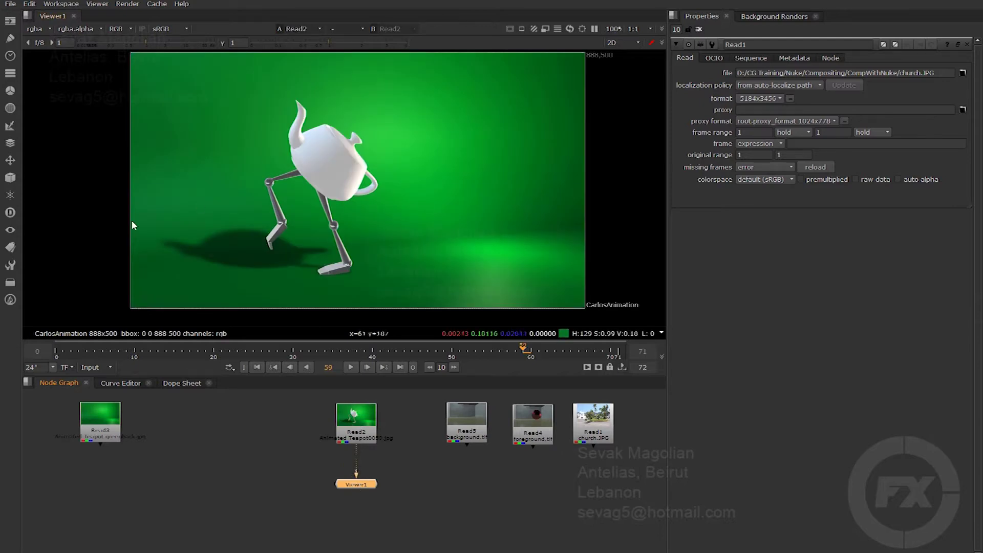
Add a Difference keyer node feeding the viewer, and move the Read2 teapot node away beside Read3.
left_click(10, 125)
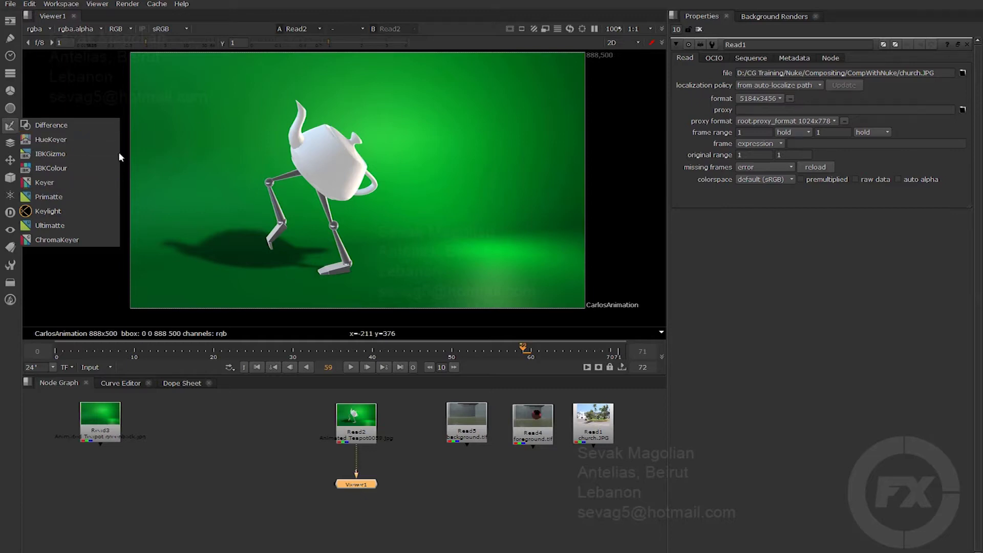
left_click(60, 133)
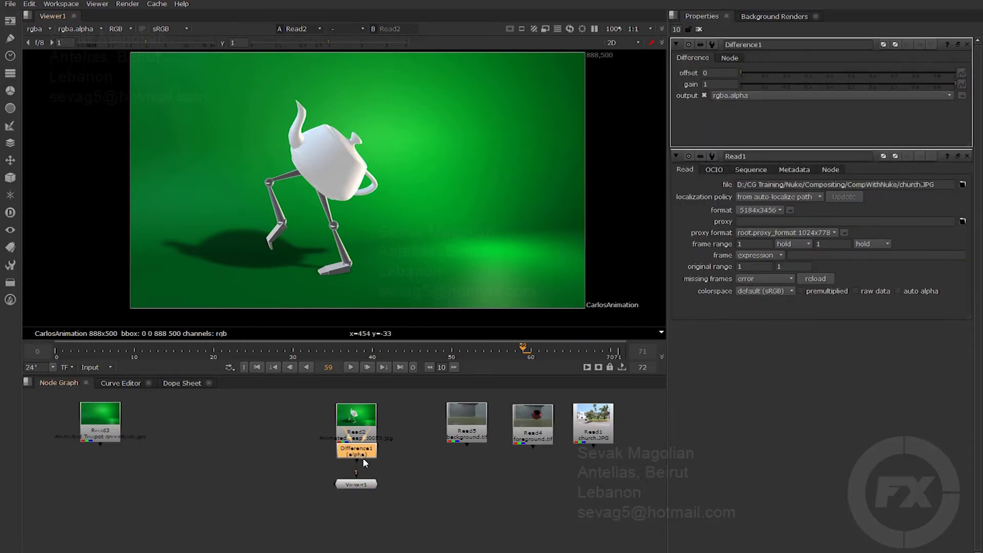
left_click_drag(357, 464, 346, 470)
left_click_drag(355, 423, 171, 429)
left_click_drag(354, 483, 363, 446)
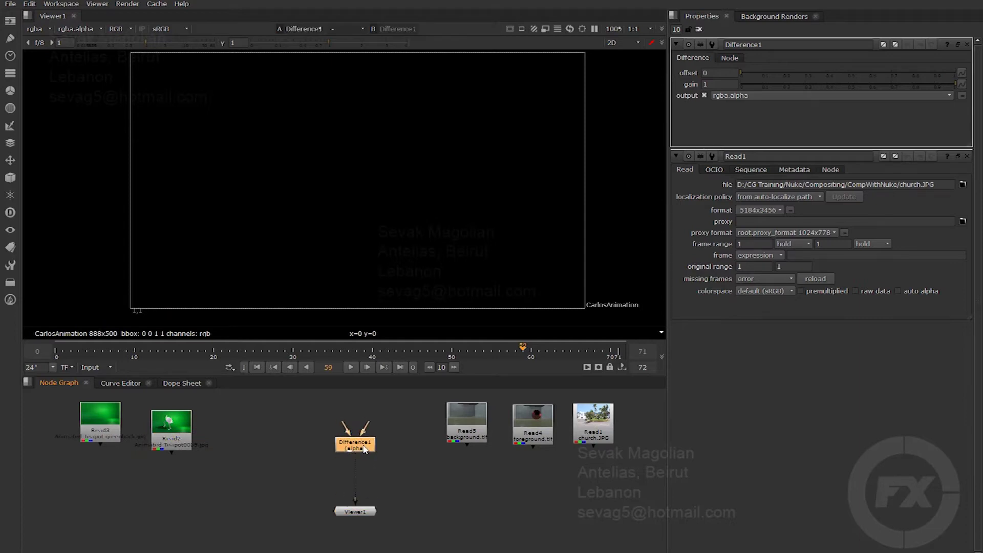
Arrange the Difference node and Viewer1 closely one below the other in the node graph.
scroll(352, 454, "up", 6)
scroll(466, 458, "down", 3)
scroll(467, 461, "down", 4)
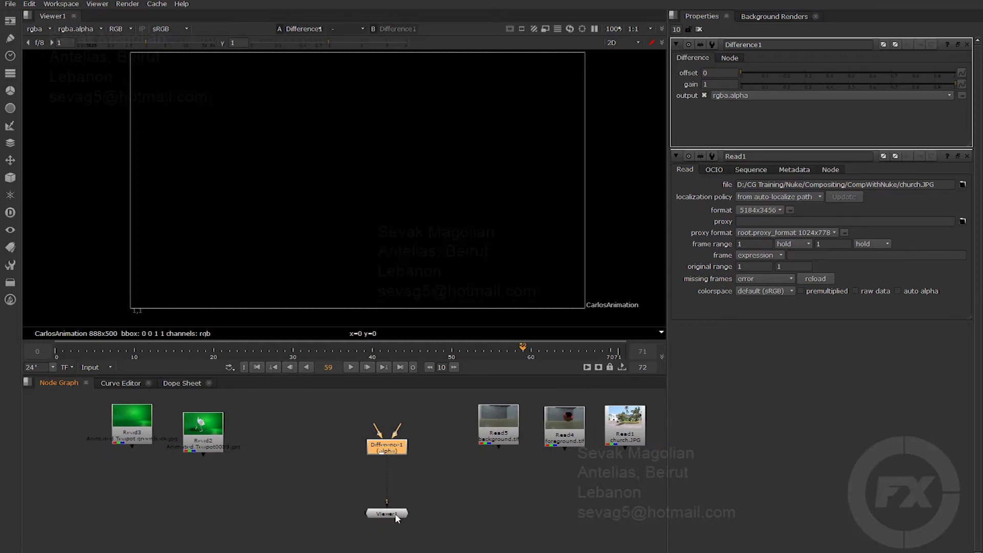
left_click_drag(396, 518, 397, 500)
left_click_drag(390, 452, 392, 463)
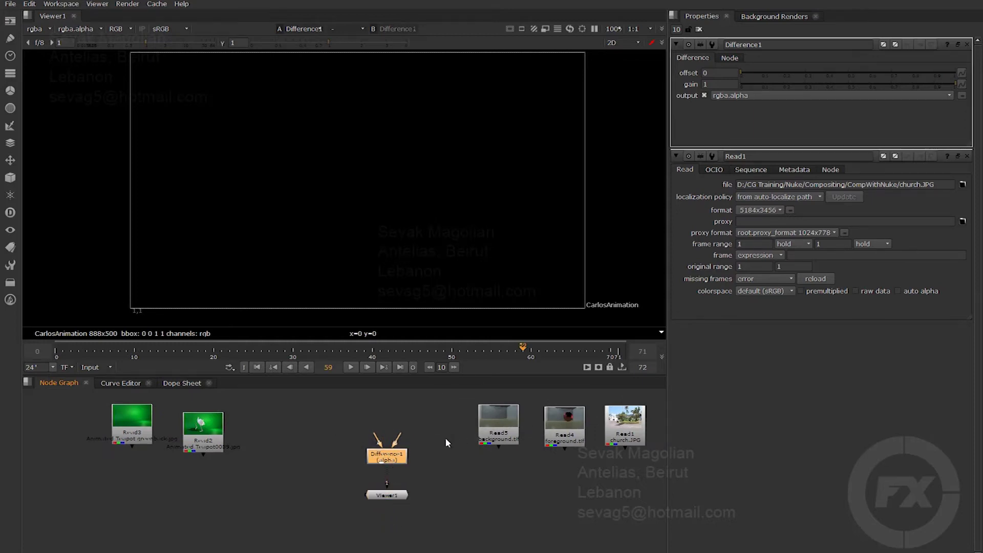
Connect background.tif to input A and foreground.tif to input B of the Difference node, viewing each plate.
left_click_drag(507, 423, 349, 429)
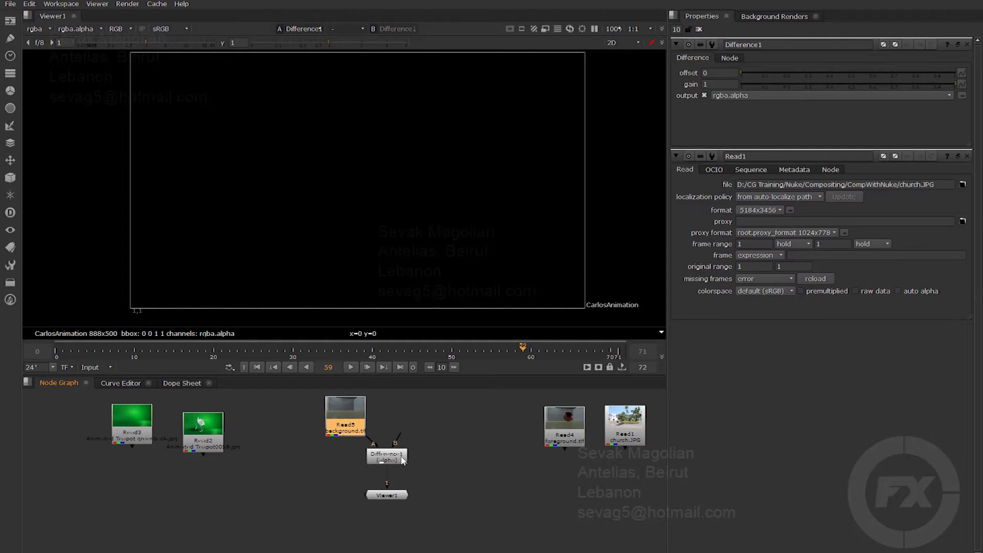
key("1")
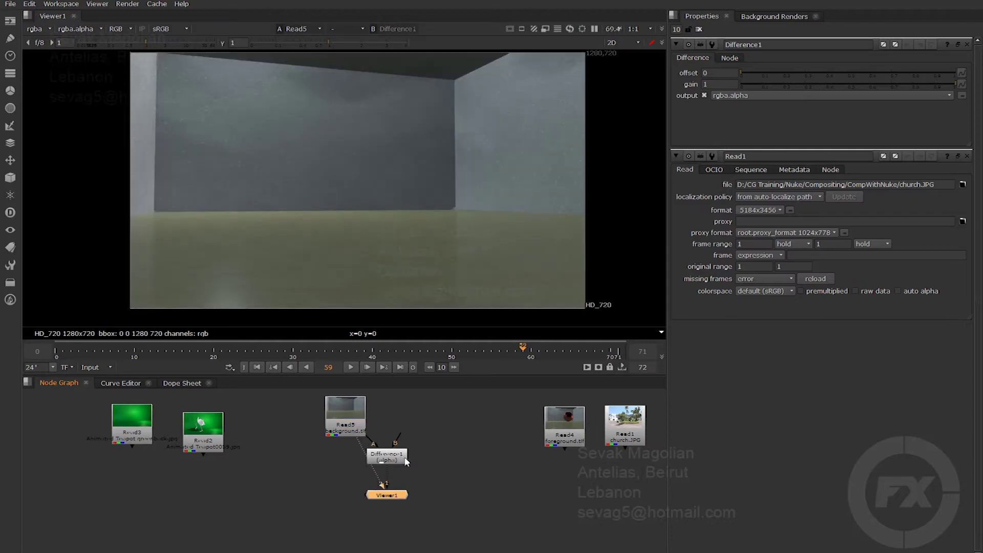
left_click_drag(557, 435, 444, 425)
double_click(462, 419)
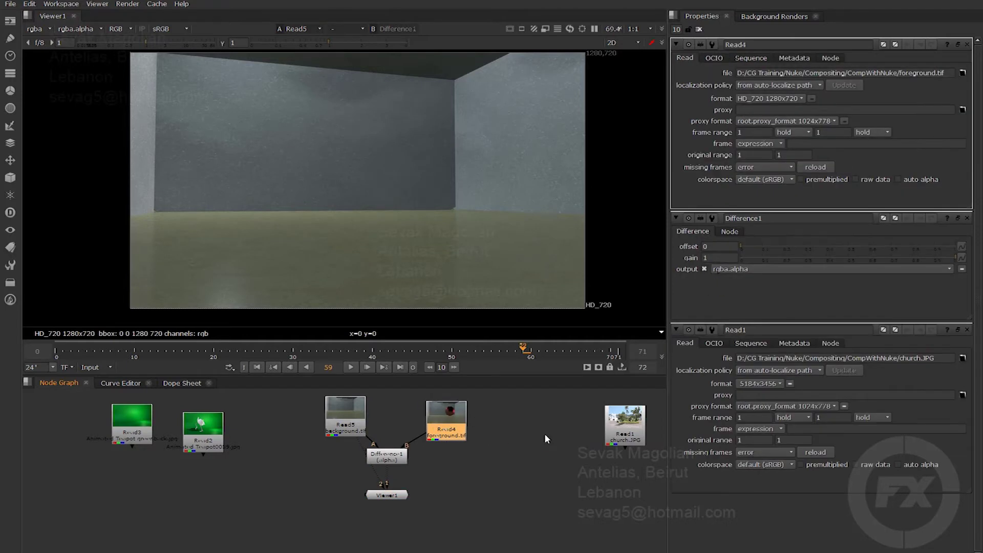
key("1")
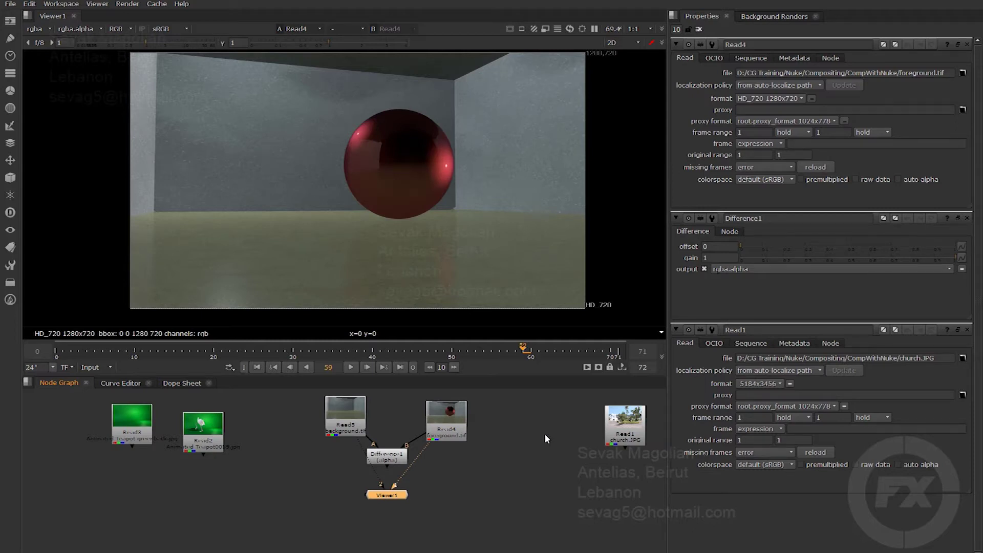
Compare the background and foreground plates by alternating repeatedly between the two viewer inputs.
key("2")
key("1")
key("2")
key("1")
key("2")
key("1")
key("2")
key("1")
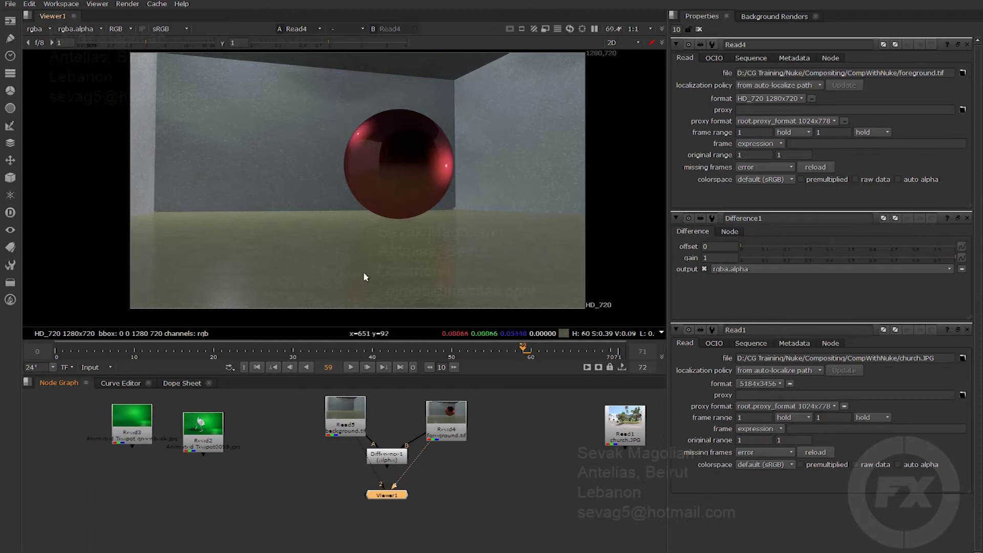
Spread the background and foreground nodes on either side of the Difference node, and view the background plate.
left_click_drag(344, 424, 284, 429)
left_click_drag(465, 430, 492, 436)
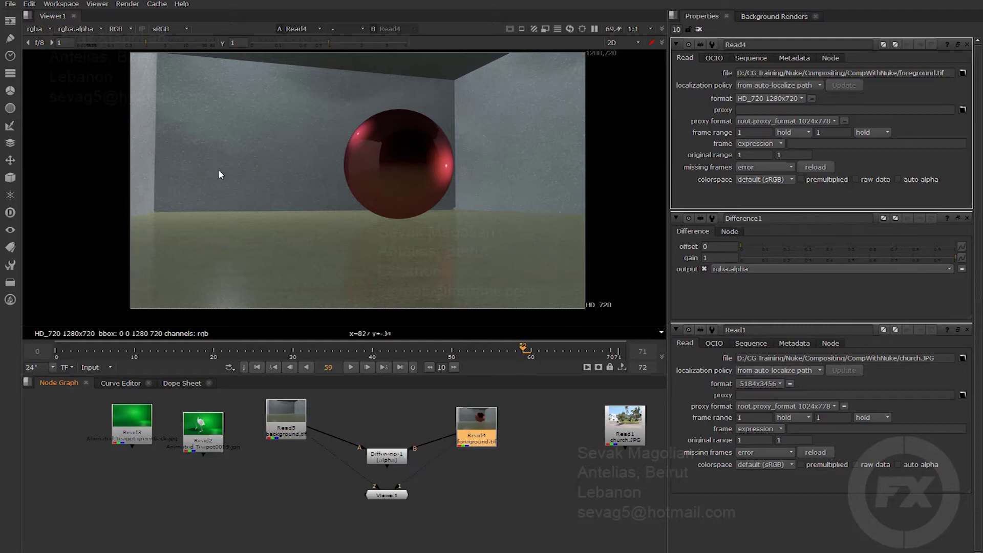
left_click_drag(390, 458, 390, 430)
left_click_drag(484, 428, 493, 430)
left_click(385, 430)
left_click_drag(386, 430, 384, 422)
left_click(483, 426)
left_click_drag(483, 426, 476, 420)
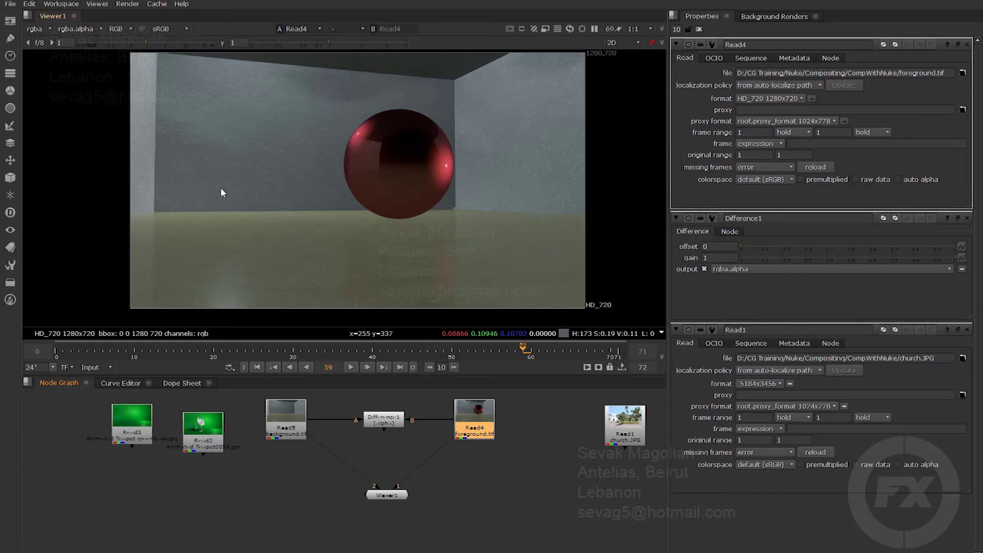
left_click(284, 421)
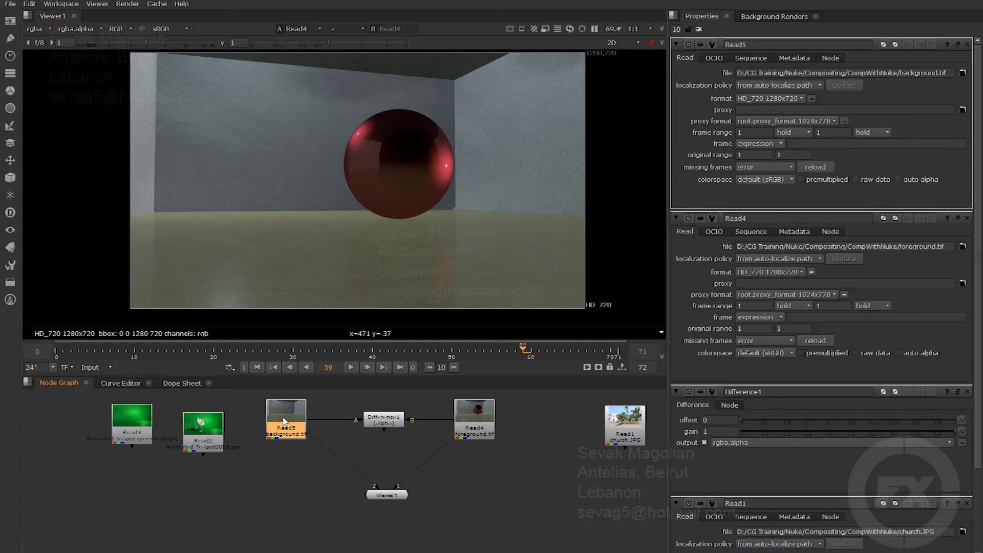
key("1")
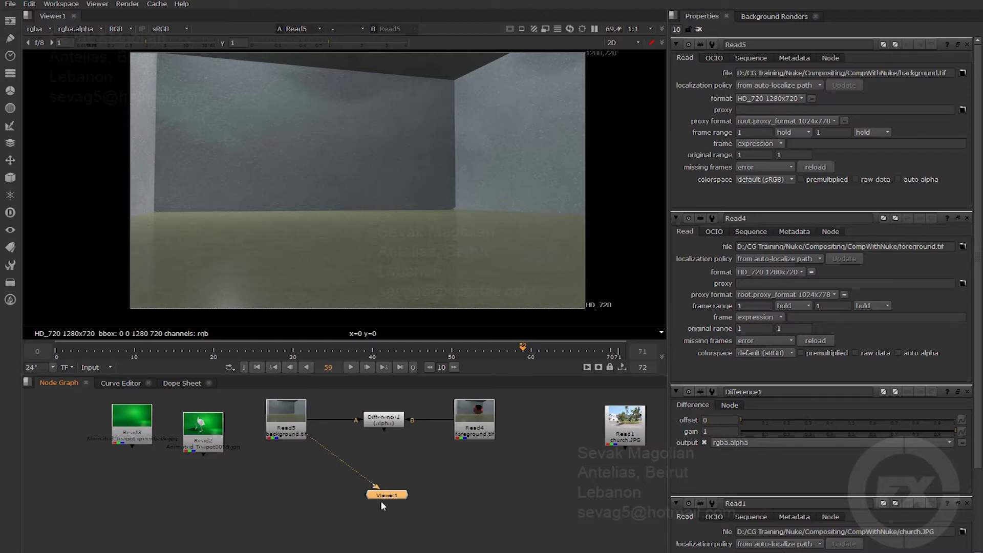
Disconnect the Difference node from the background and foreground plates, and move all three aside towards the church node.
key("1")
left_click_drag(382, 425, 584, 487)
left_click_drag(486, 430, 579, 434)
left_click_drag(383, 486, 520, 437)
left_click_drag(394, 495, 375, 496)
Place Read2 above Viewer1 and connect it to the viewer, with the Read3 greenback node beside it.
left_click_drag(229, 434, 397, 424)
left_click_drag(361, 484, 368, 443)
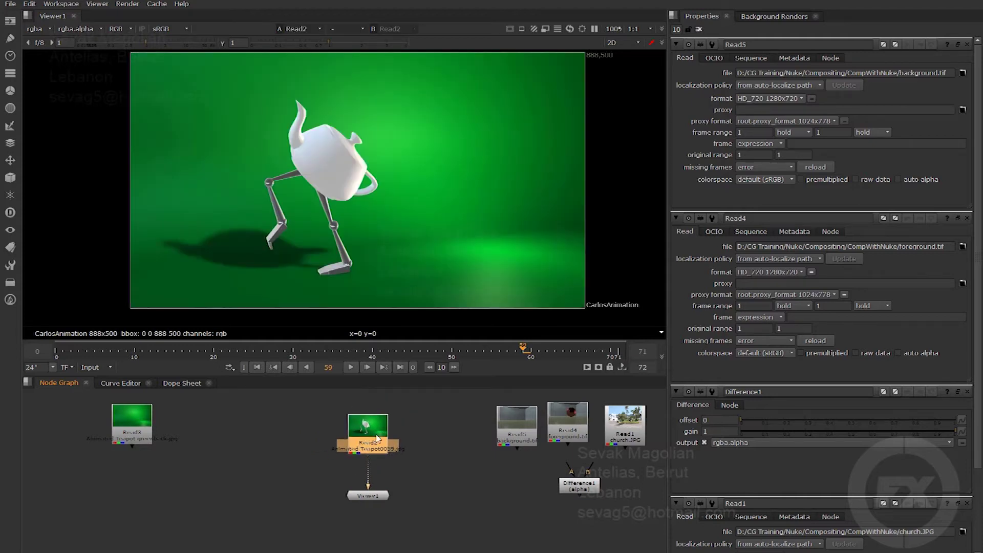
left_click_drag(143, 423, 267, 428)
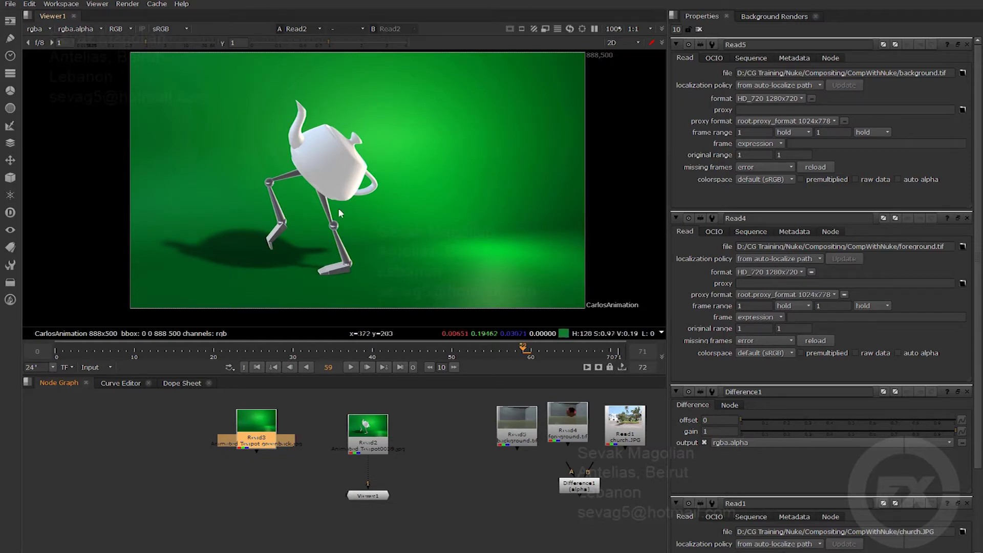
left_click_drag(276, 417, 300, 420)
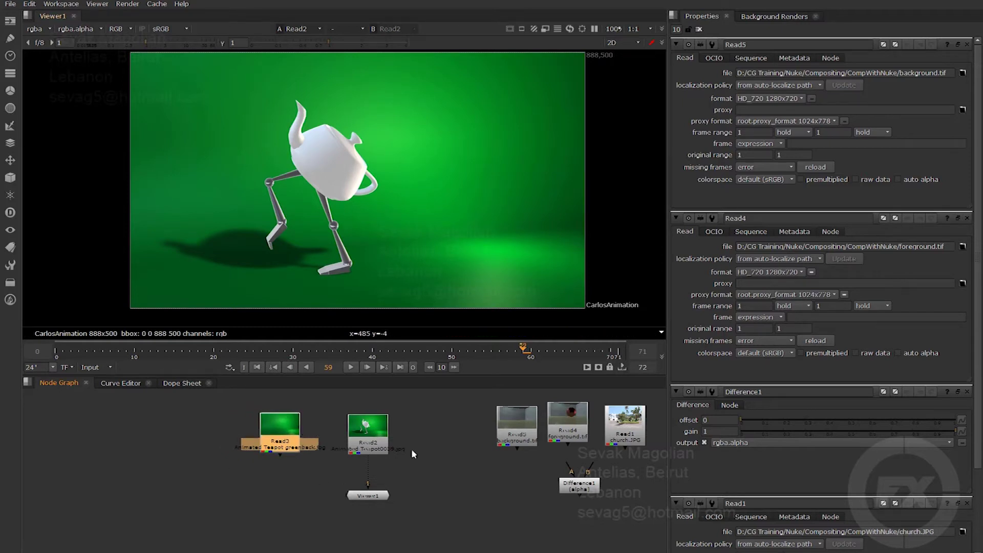
mouse_move(520, 428)
left_mouse_down()
mouse_move(565, 430)
mouse_move(528, 437)
left_mouse_up()
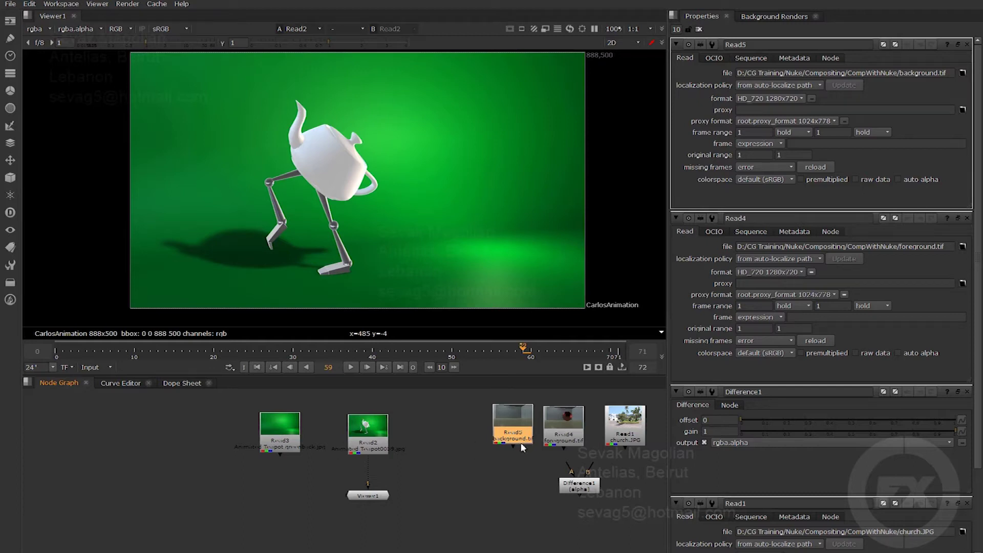
Play the Read2 teapot animation and stop it at frame 69.
left_click(372, 443)
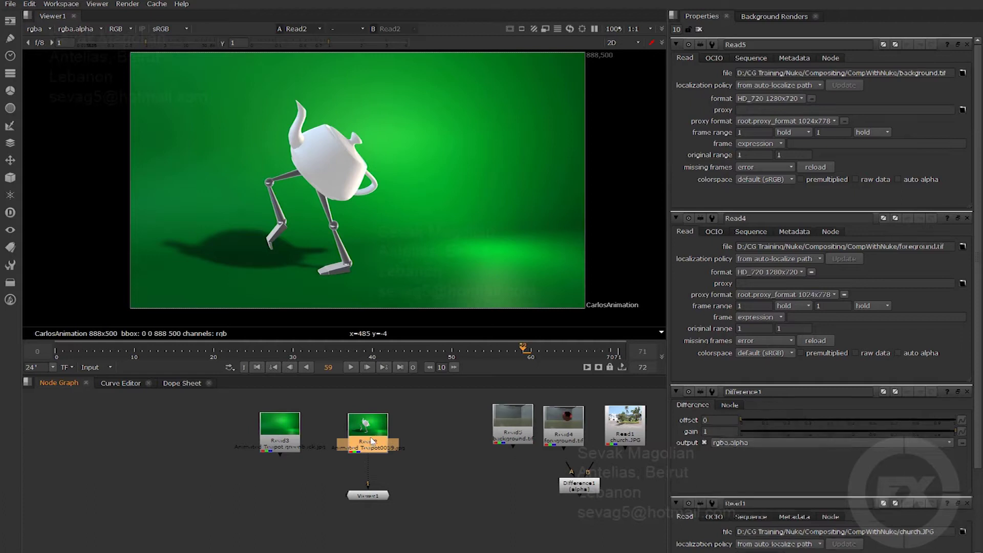
left_click(353, 367)
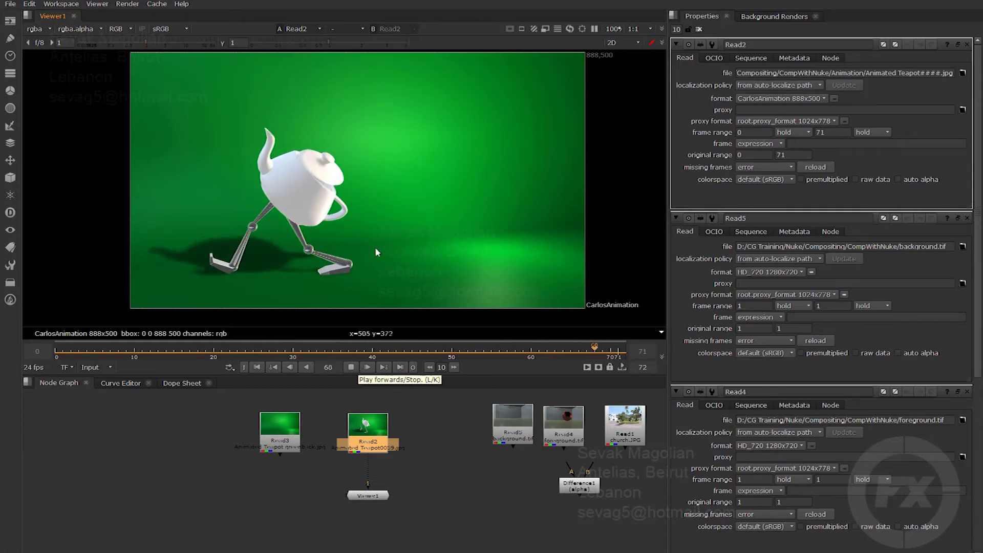
left_click(351, 367)
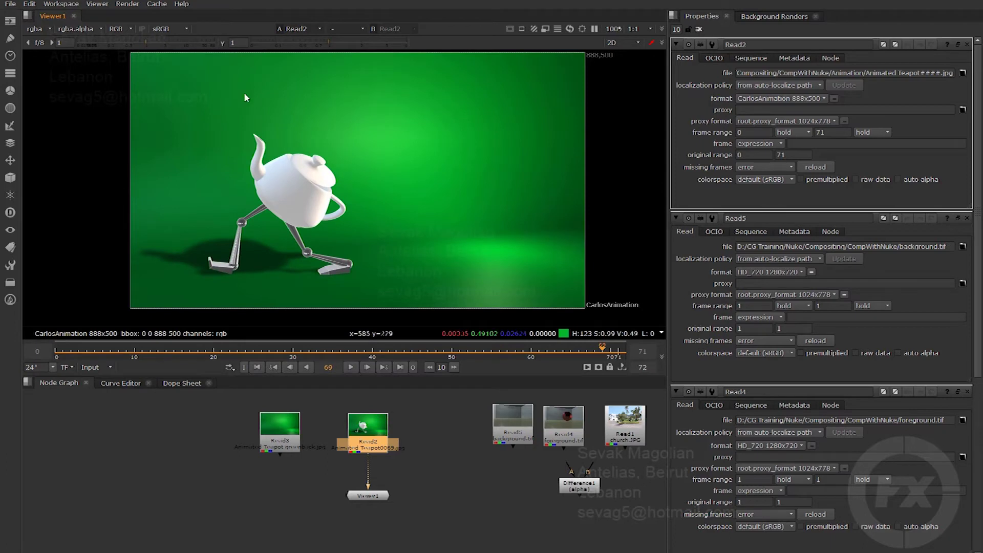
Bring the Difference node beside the teapot nodes, and compare the Read3 greenback plate with the Read2 animation.
left_click_drag(587, 490, 443, 462)
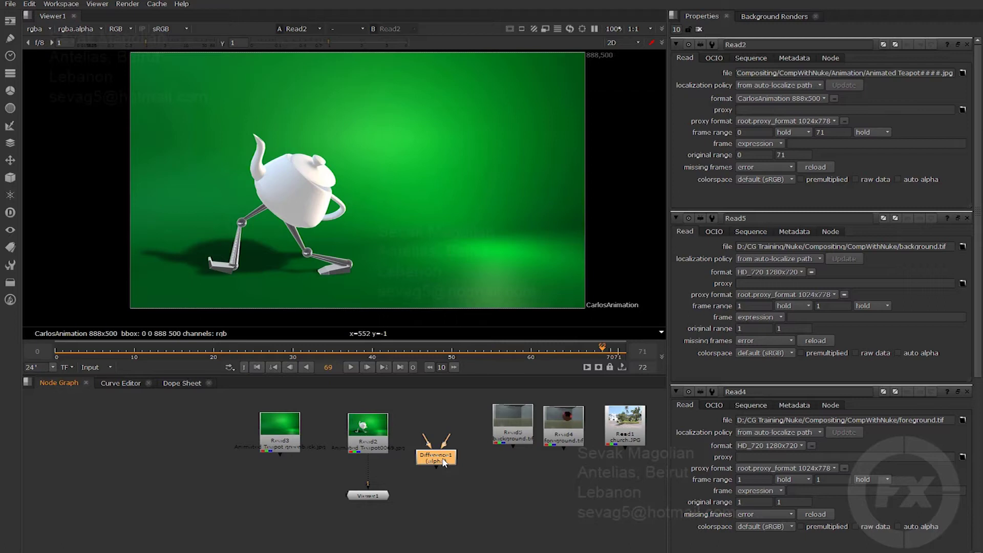
double_click(283, 435)
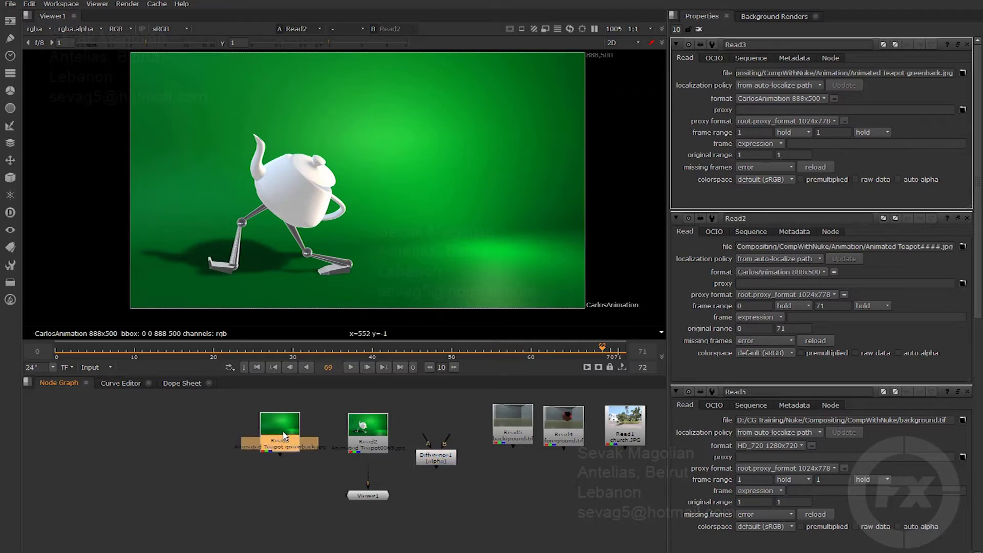
key("1")
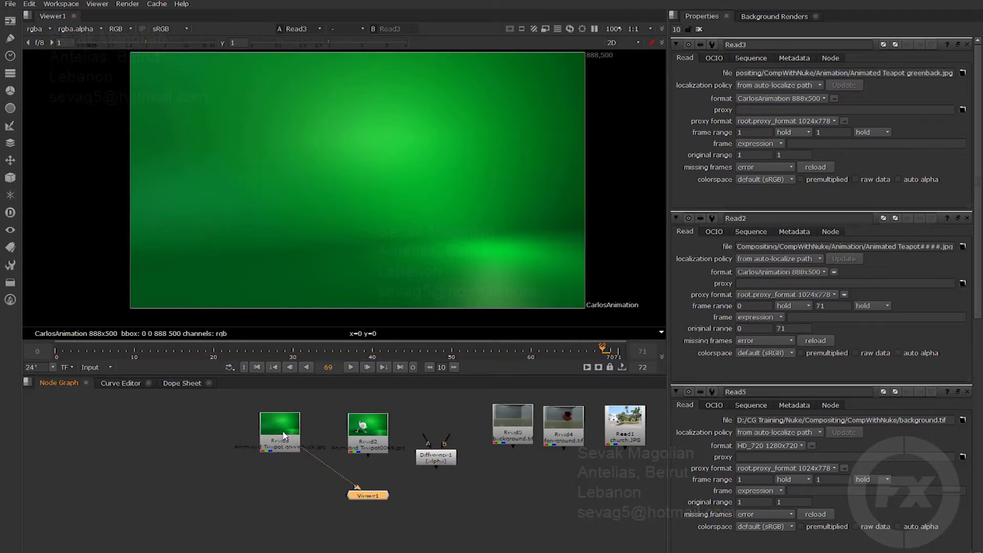
double_click(372, 425)
key("1")
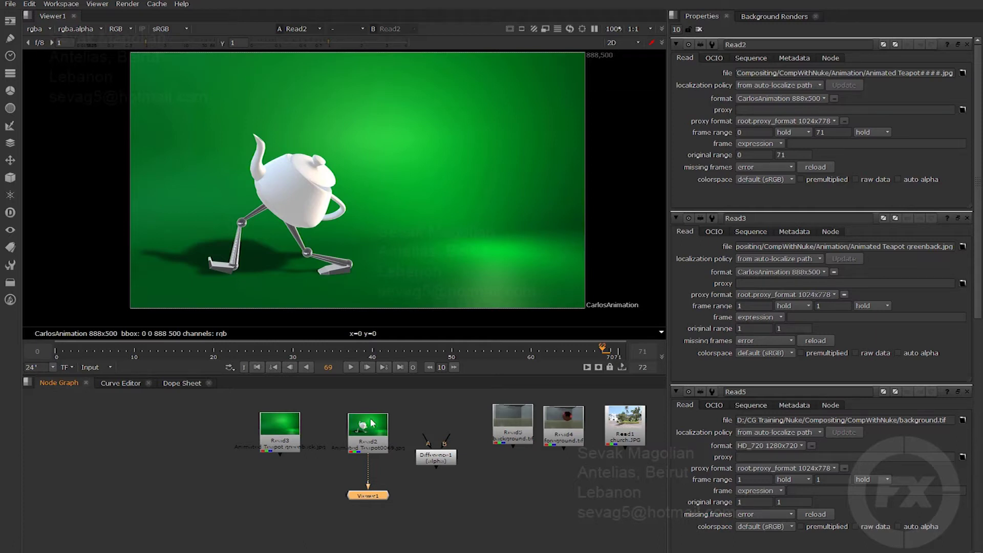
Connect Read3 to input A and Read2 to input B of the Difference node, and its output to Viewer1.
left_click_drag(379, 496, 331, 477)
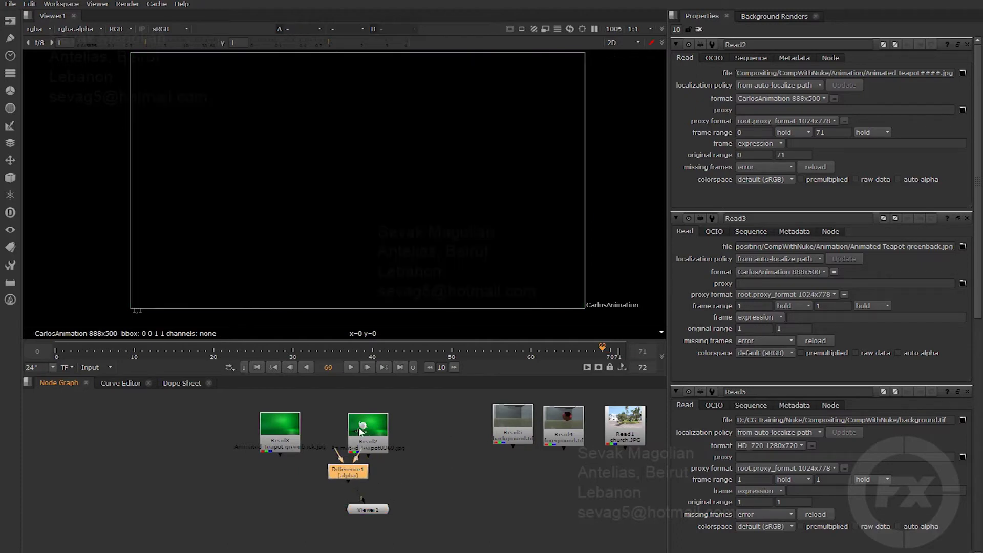
left_click_drag(366, 434, 415, 422)
mouse_move(306, 440)
left_mouse_down()
mouse_move(345, 403)
mouse_move(342, 421)
mouse_move(314, 429)
left_mouse_up()
mouse_move(359, 452)
left_mouse_down()
mouse_move(438, 411)
mouse_move(423, 423)
mouse_move(417, 414)
mouse_move(373, 452)
left_mouse_up()
left_click_drag(365, 515, 358, 499)
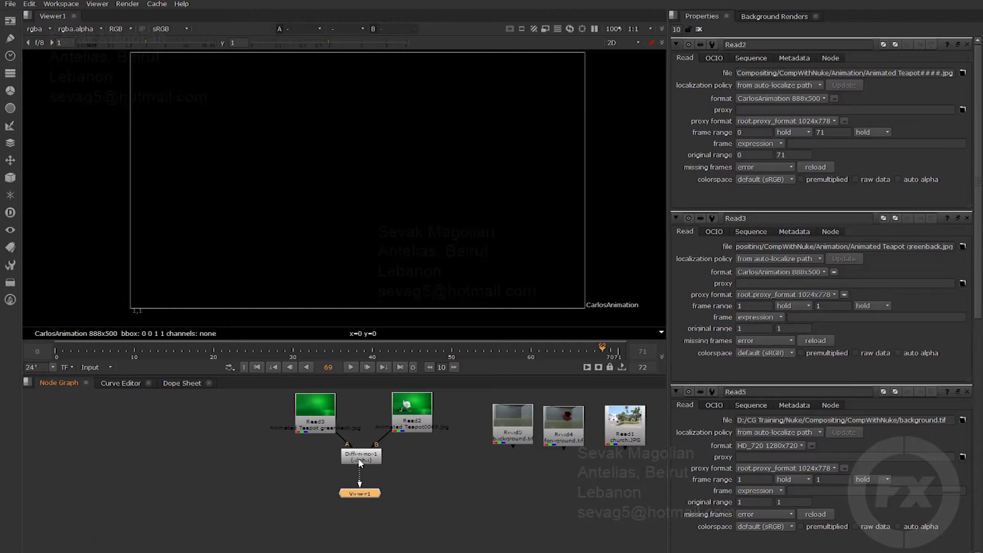
left_click_drag(360, 464, 360, 460)
left_click_drag(371, 498, 368, 495)
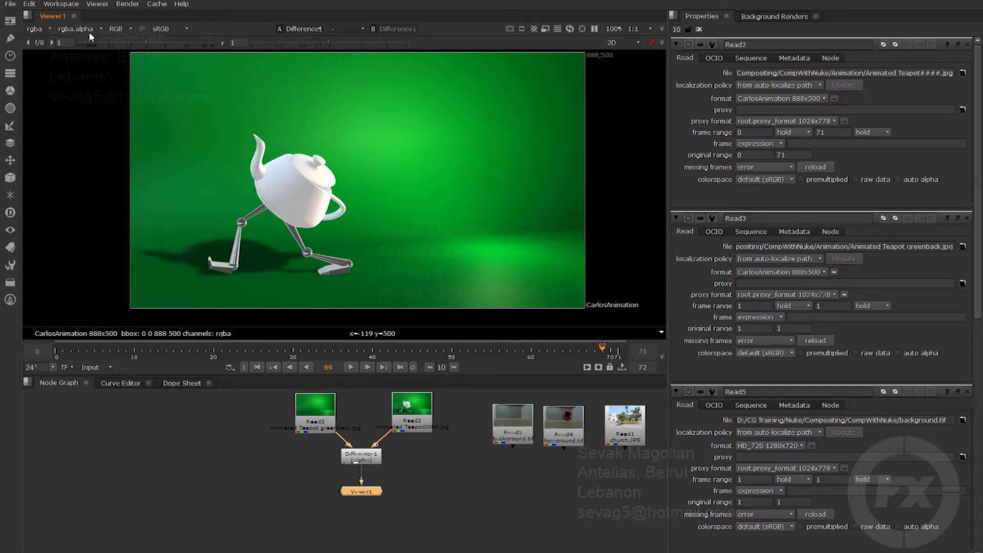
Display only the red channel of the Difference result in the viewer.
left_click(121, 32)
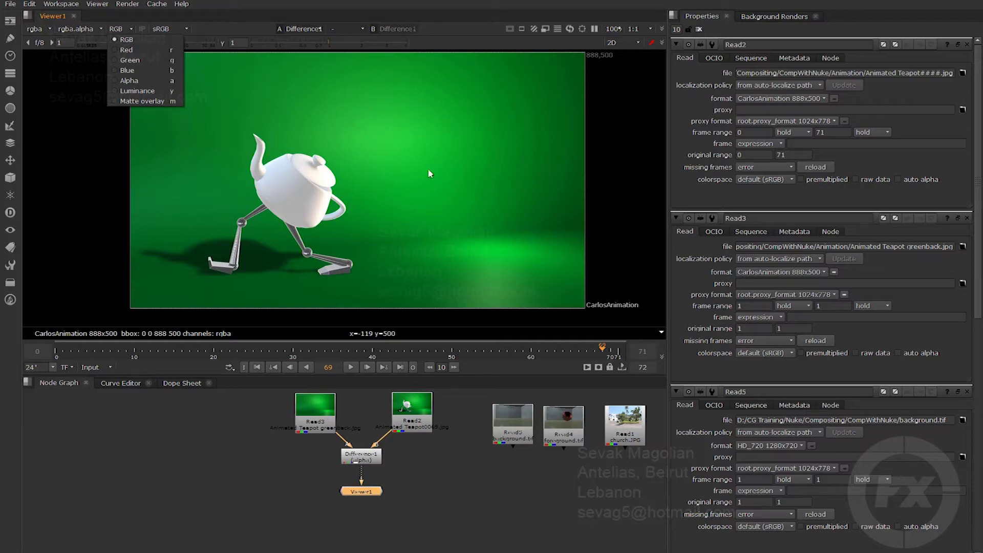
left_click(128, 49)
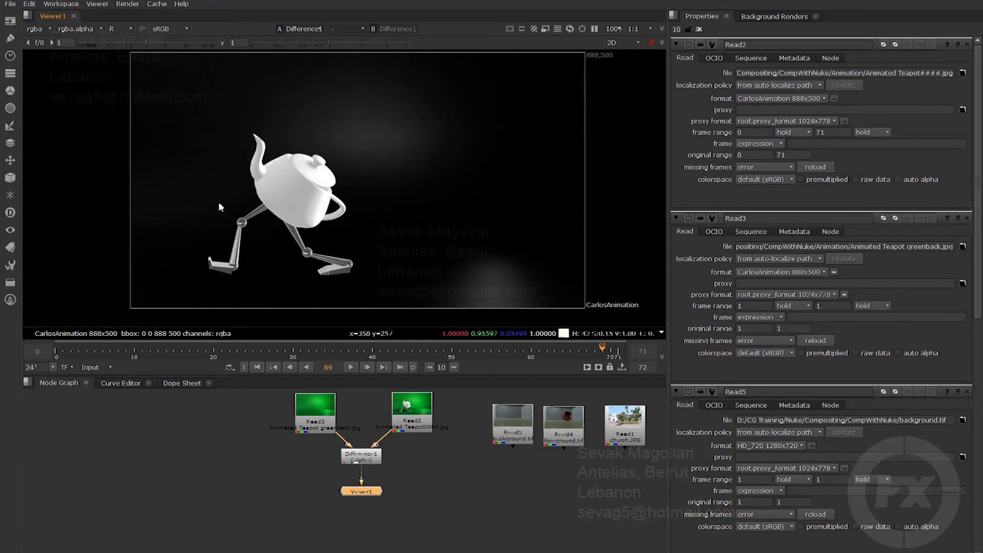
Display only the green channel of the Difference result and examine how the teapot's edges separate from the background.
left_click(116, 29)
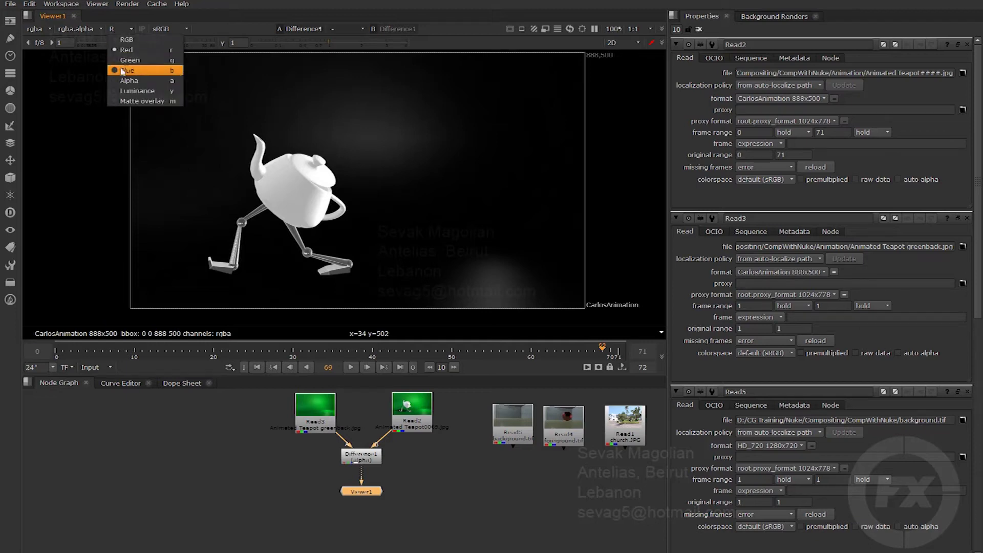
left_click(130, 60)
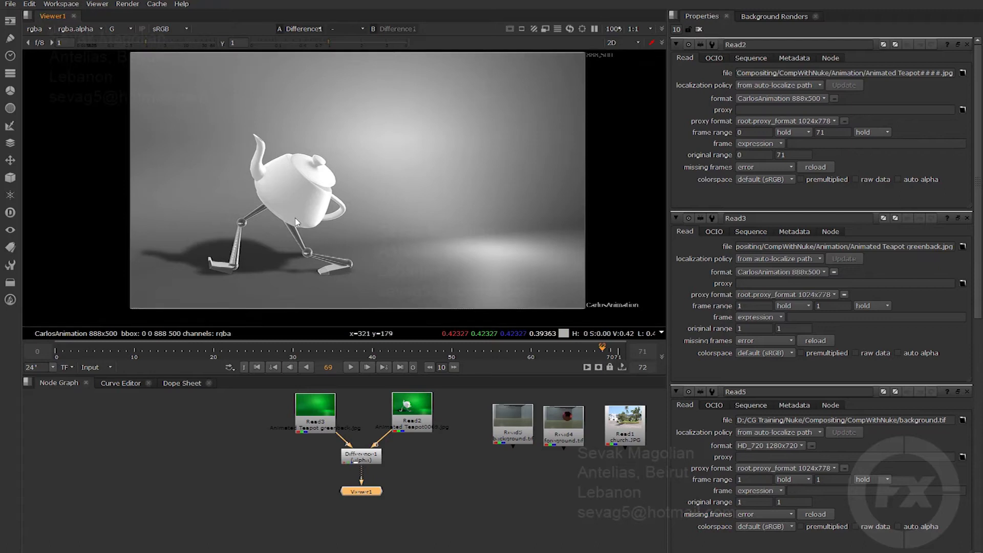
scroll(341, 236, "up", 8)
scroll(344, 233, "down", 5)
scroll(537, 118, "up", 5)
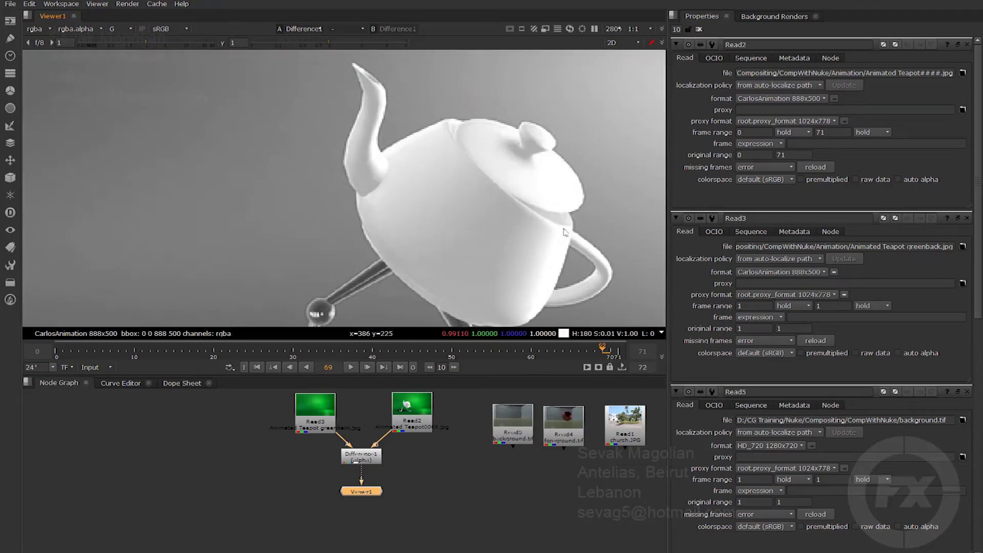
middle_click_drag(398, 99, 401, 122)
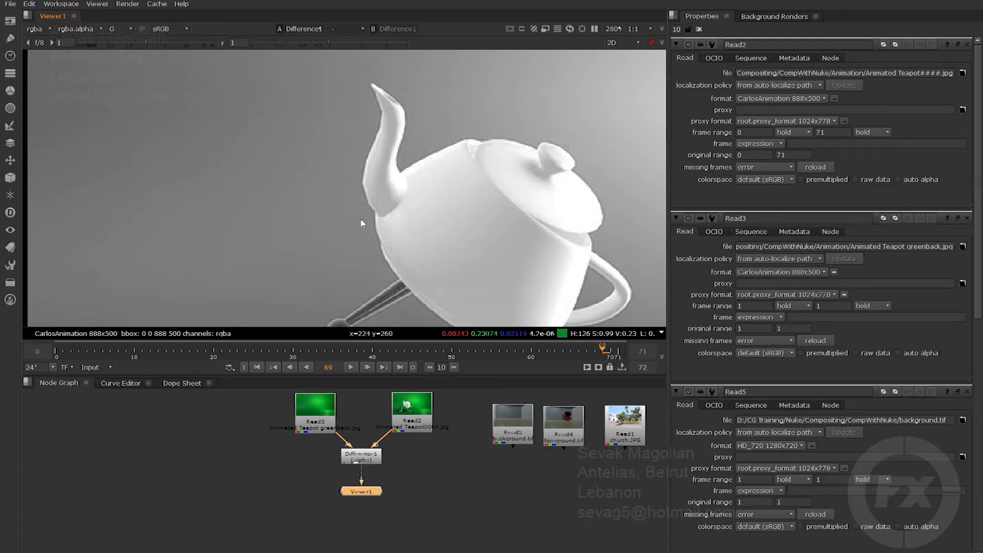
scroll(154, 205, "down", 1)
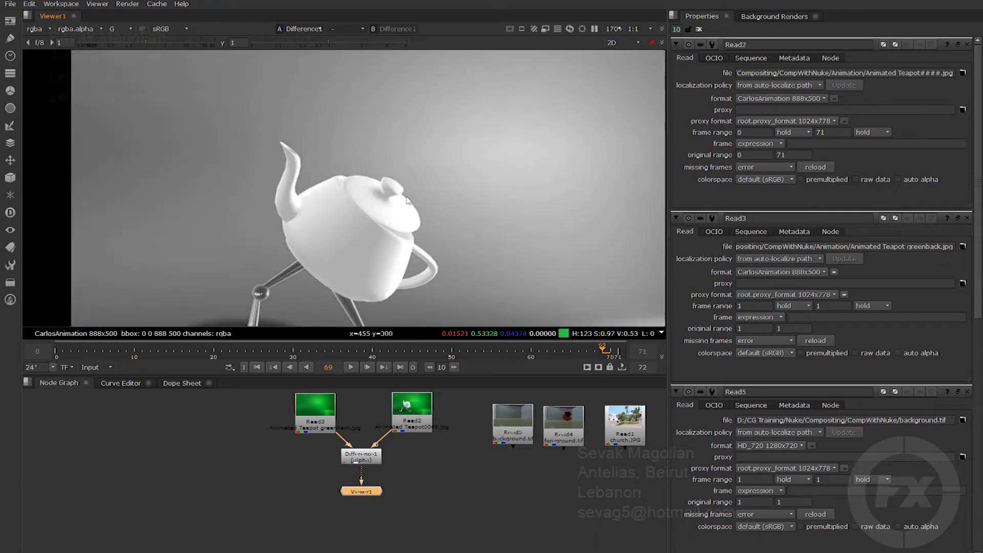
scroll(536, 241, "down", 2)
scroll(518, 231, "down", 2)
scroll(514, 218, "up", 1)
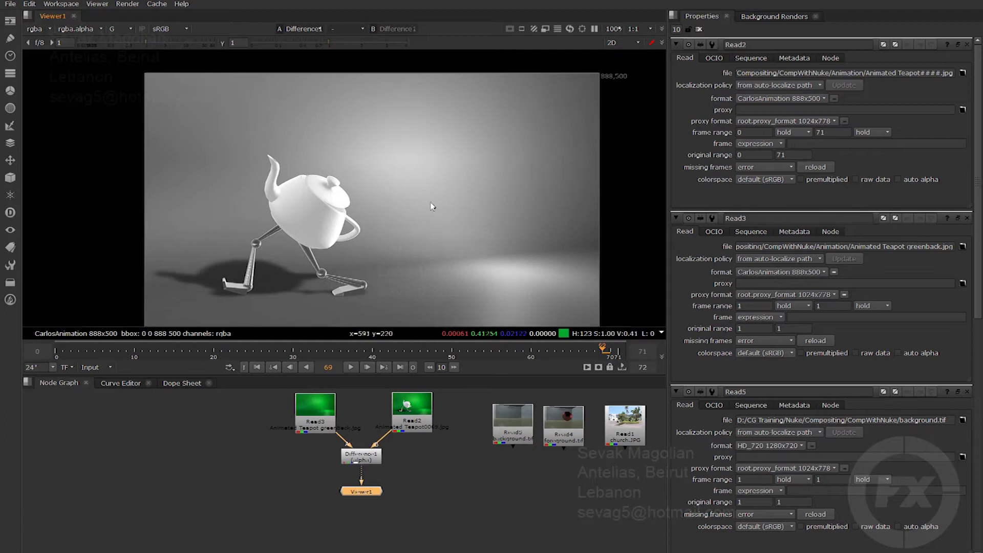
scroll(511, 171, "up", 1)
scroll(359, 149, "up", 1)
scroll(299, 134, "up", 2)
scroll(408, 131, "up", 1)
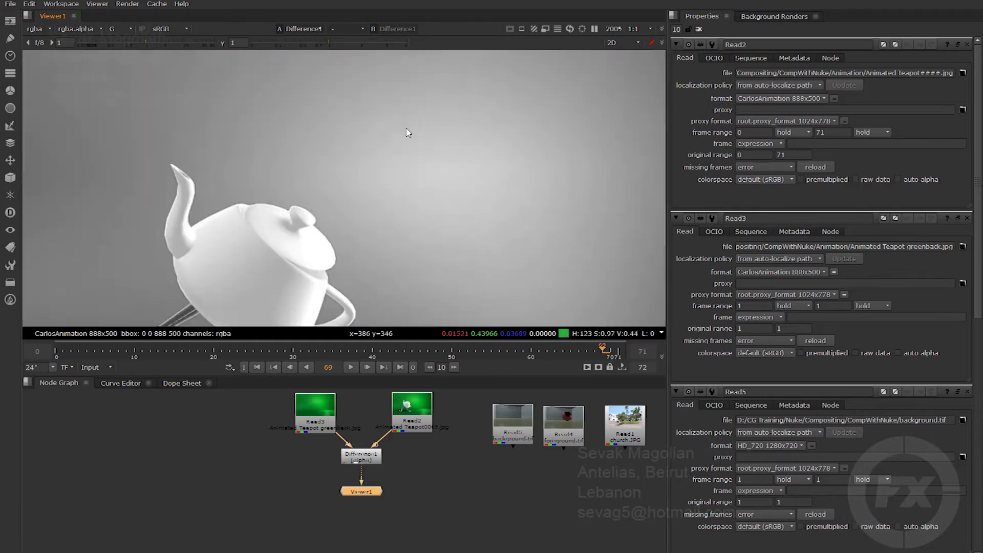
Display only the blue channel of the Difference result and examine the teapot's spout, lid and body edges.
left_click(112, 30)
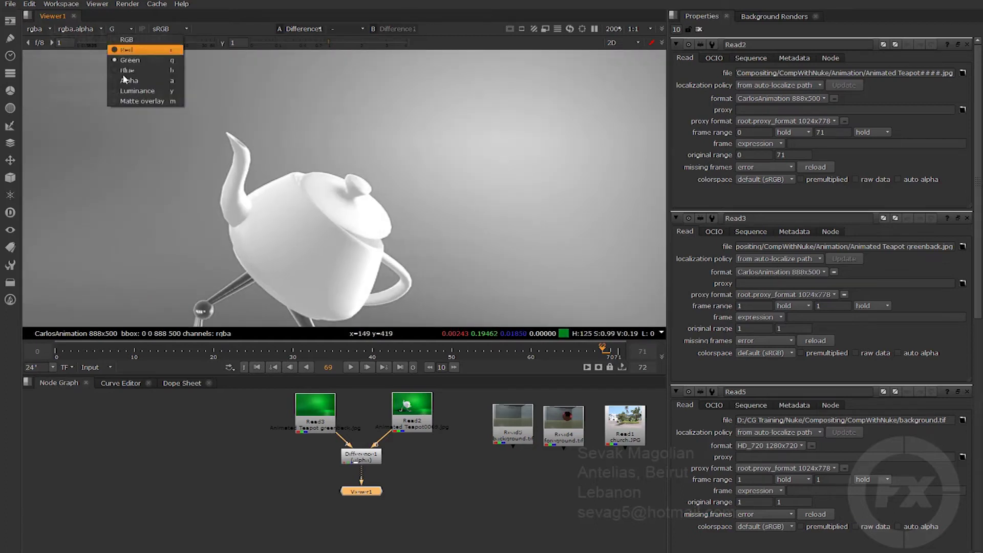
left_click(122, 73)
scroll(253, 222, "up", 3)
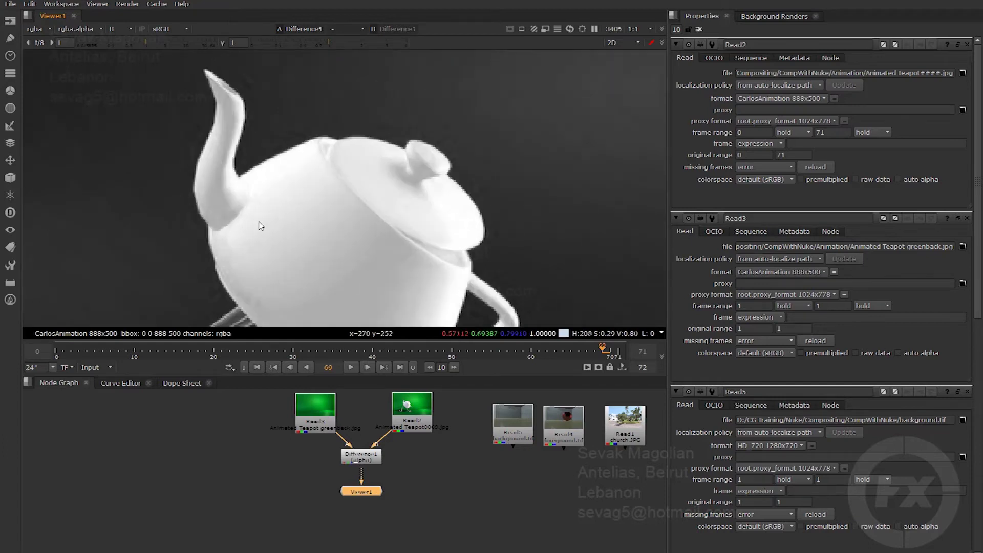
middle_click_drag(310, 225, 435, 248)
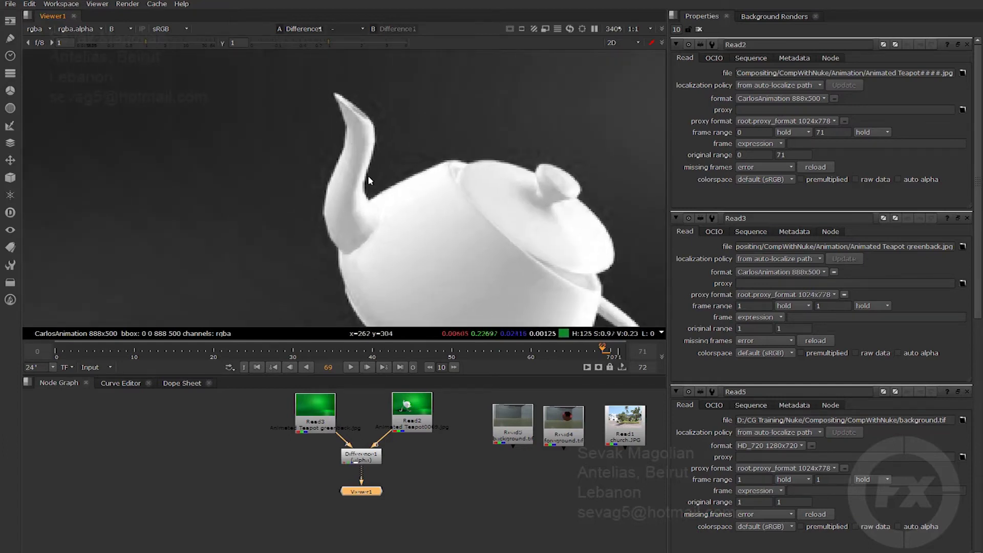
middle_click_drag(527, 152, 493, 123)
middle_click_drag(582, 312, 522, 246)
scroll(529, 258, "down", 2)
middle_click_drag(450, 282, 459, 221)
scroll(484, 234, "down", 2)
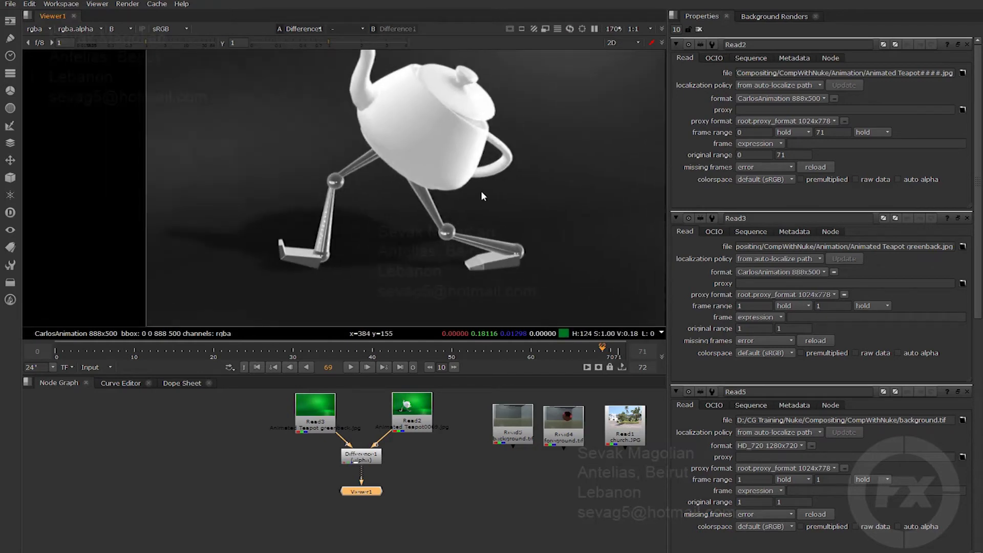
Examine the teapot's handle, legs, shadow and surrounding background in the blue channel.
middle_click_drag(572, 148, 442, 224)
scroll(443, 224, "up", 2)
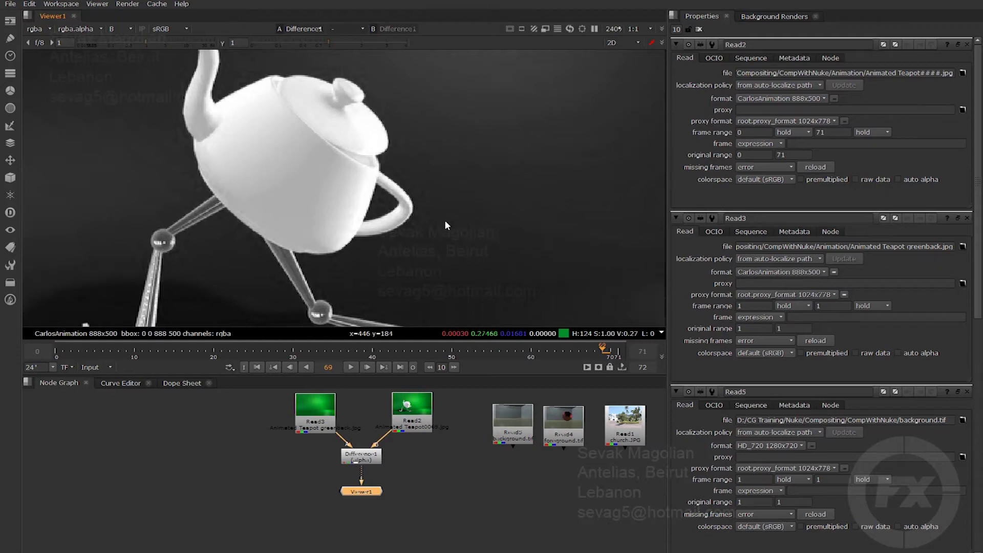
scroll(445, 225, "down", 2)
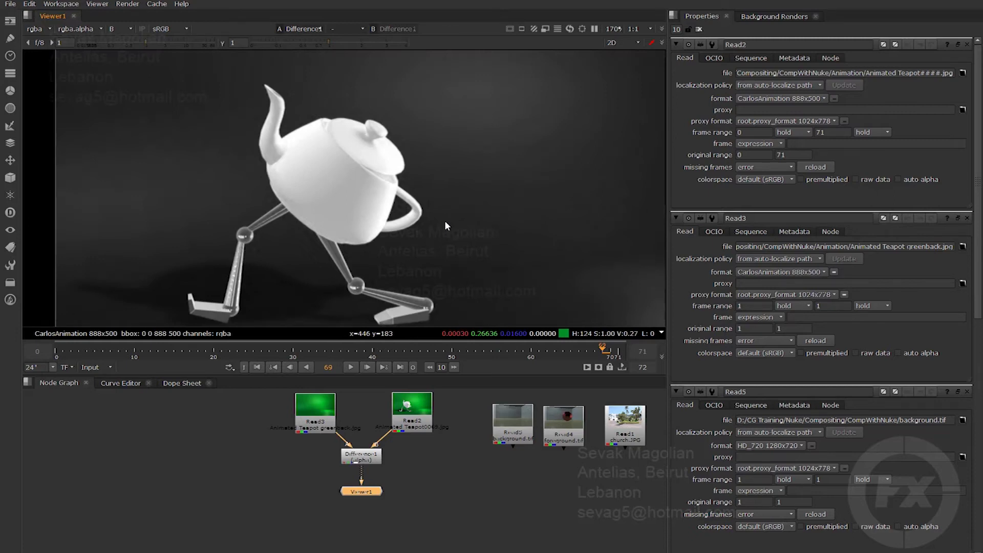
scroll(445, 220, "down", 2)
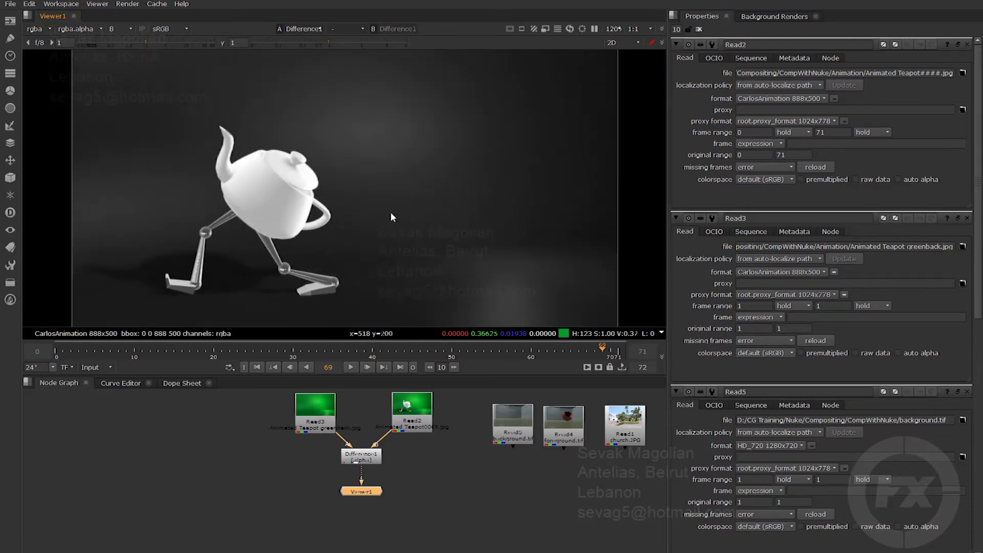
scroll(336, 230, "up", 3)
middle_click_drag(379, 230, 530, 217)
scroll(529, 217, "down", 2)
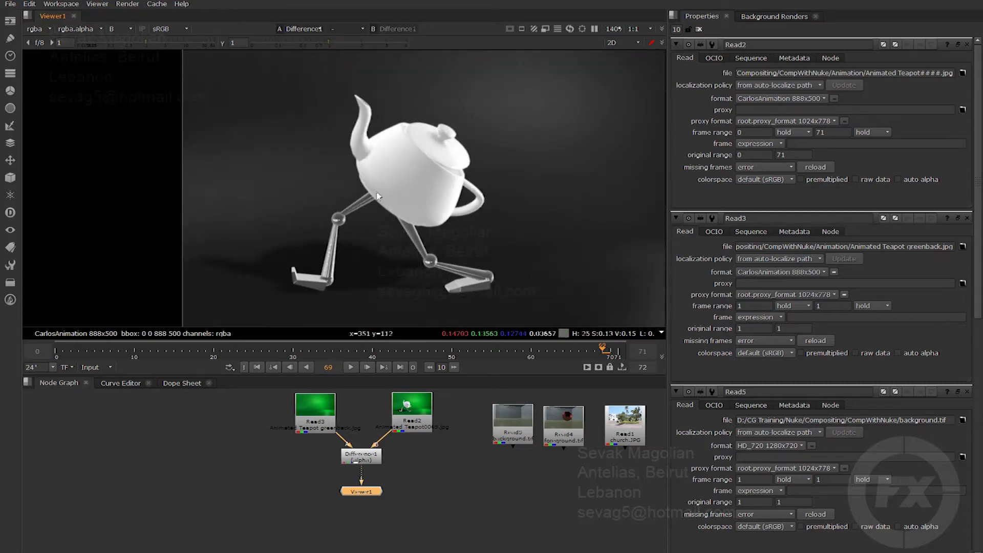
middle_click_drag(594, 210, 484, 222)
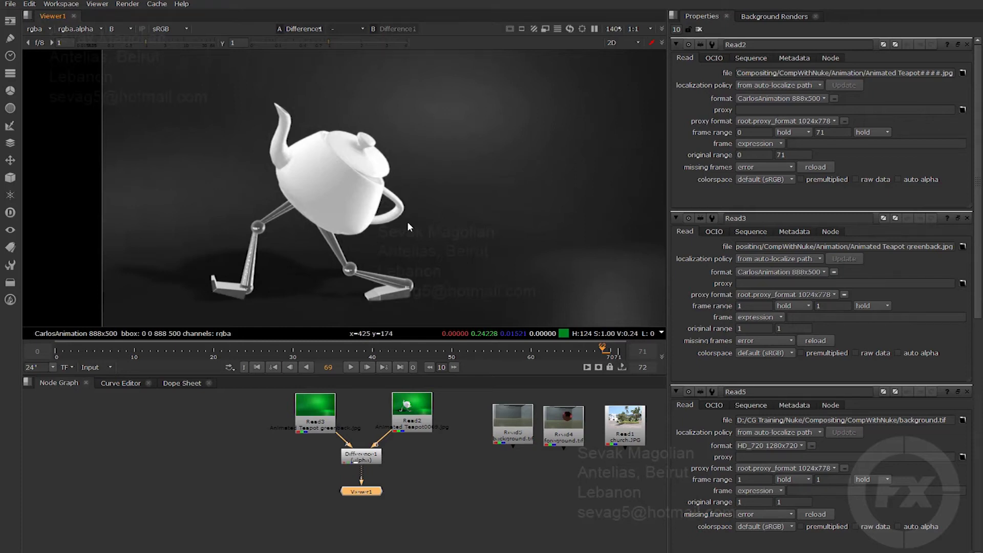
scroll(367, 257, "down", 2)
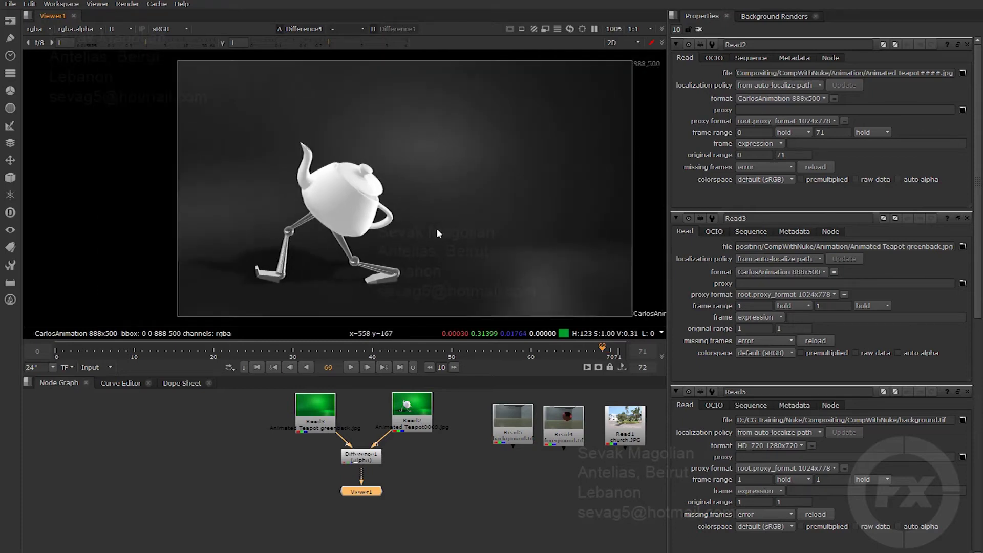
middle_click_drag(436, 228, 424, 226)
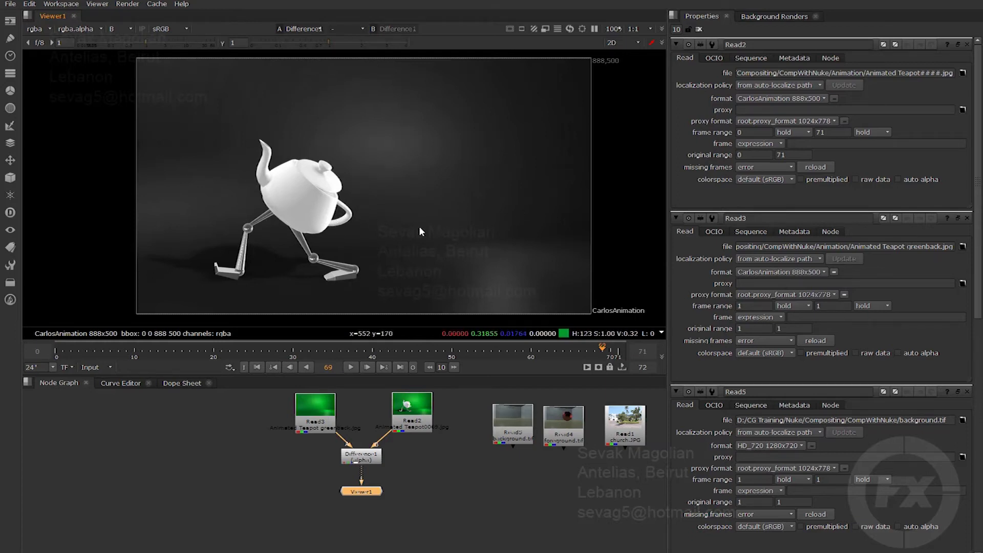
scroll(425, 232, "up", 1)
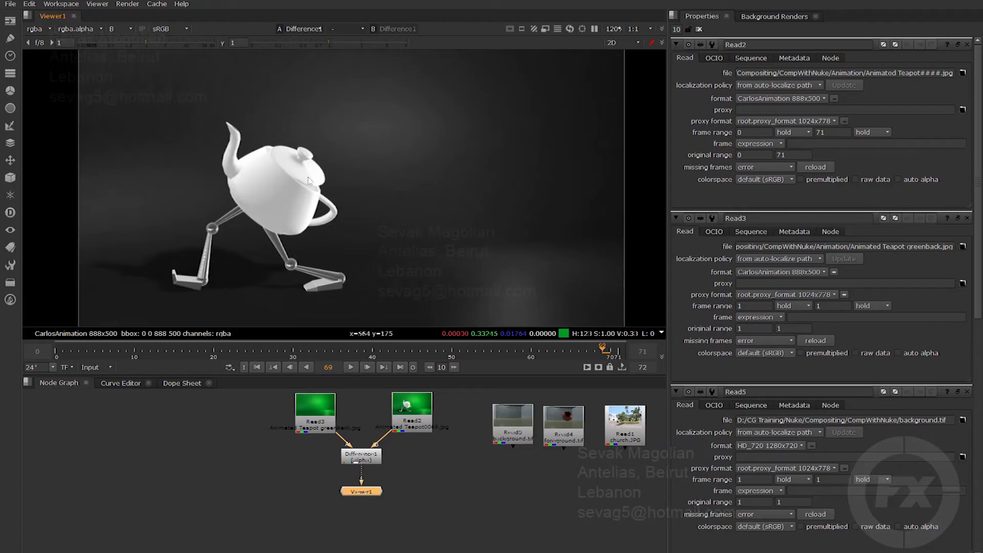
Return the viewer to full RGB display, and spread the Read3 and Read2 nodes away from the Difference node.
left_click(114, 30)
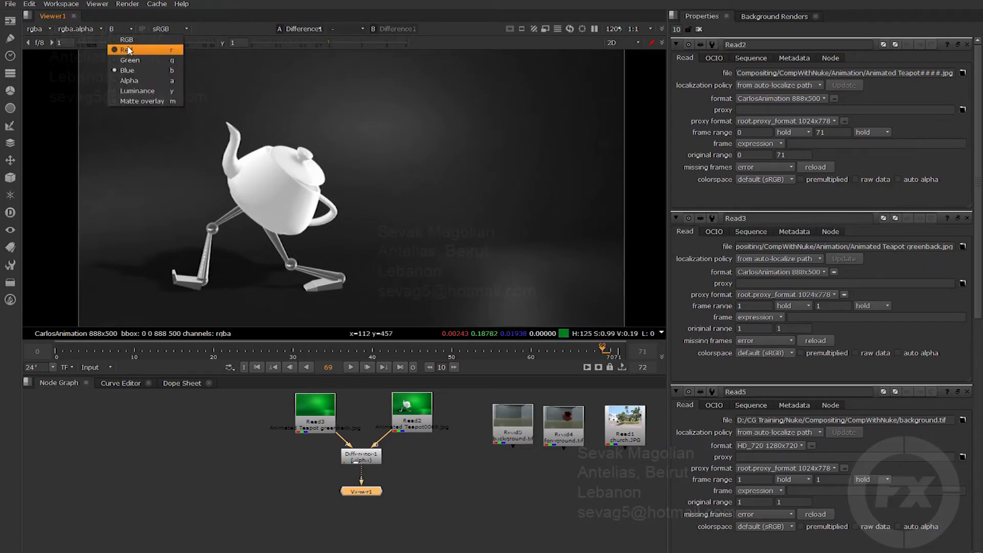
left_click(129, 45)
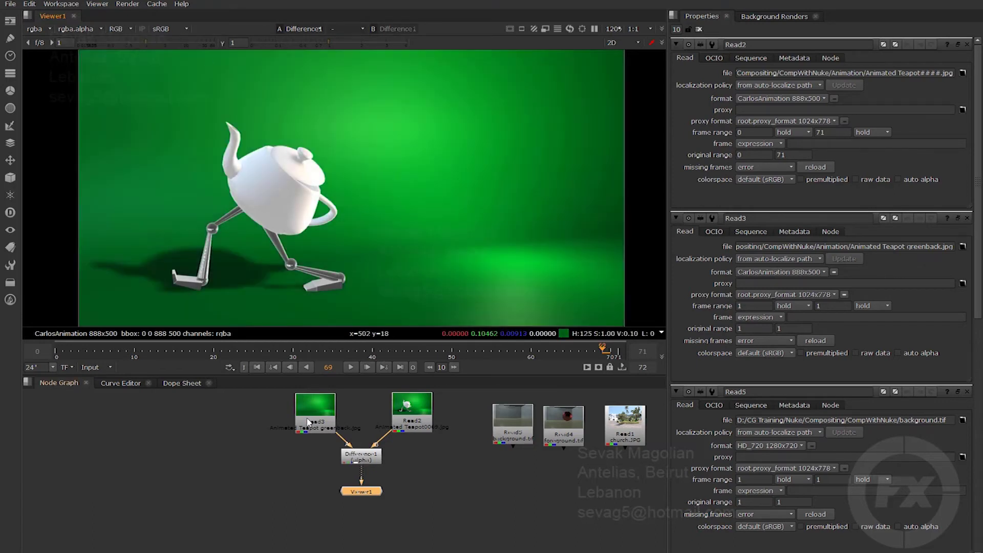
left_click_drag(320, 417, 134, 461)
left_click_drag(414, 422, 433, 427)
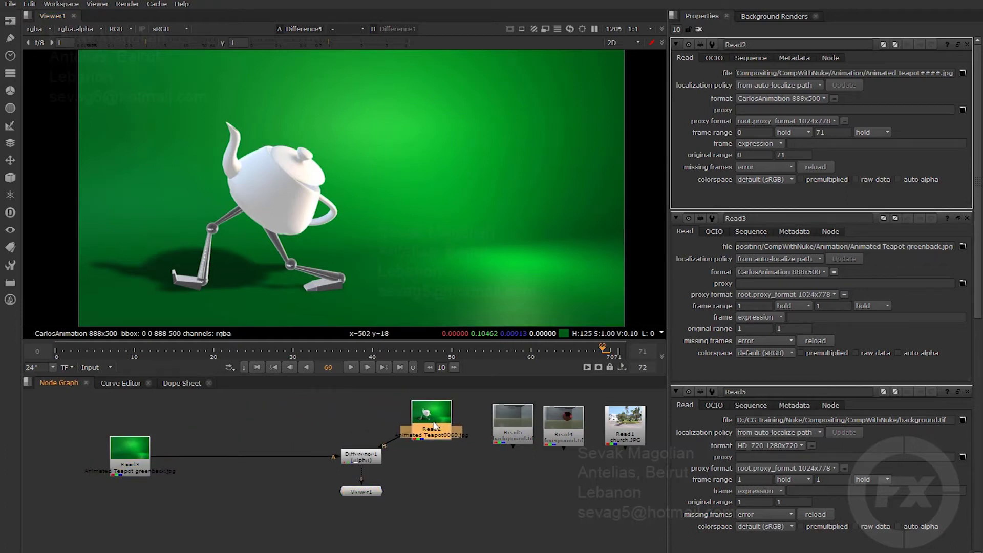
View the Read3 greenback plate in Viewer1, and reconnect Viewer1 to the Difference node.
left_click(128, 449)
double_click(127, 445)
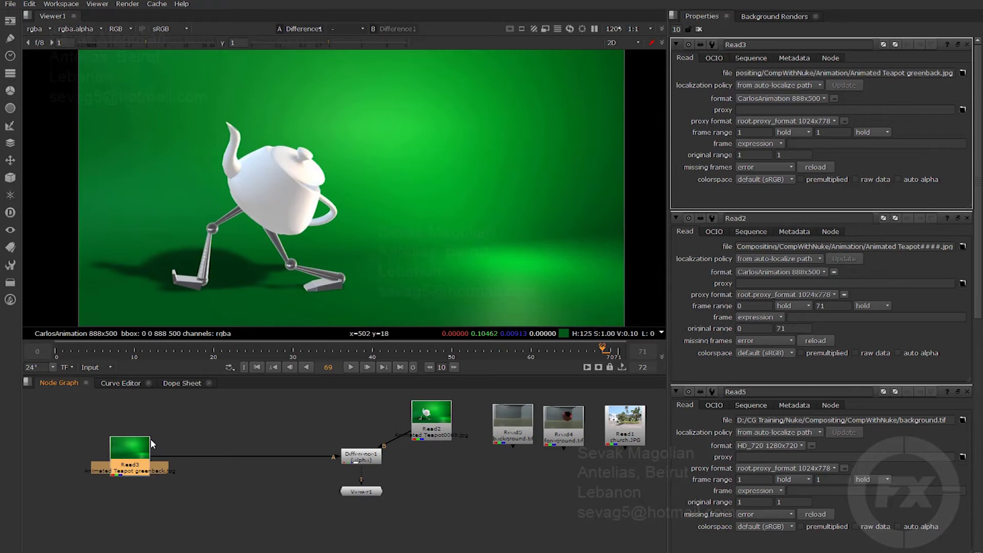
key("1")
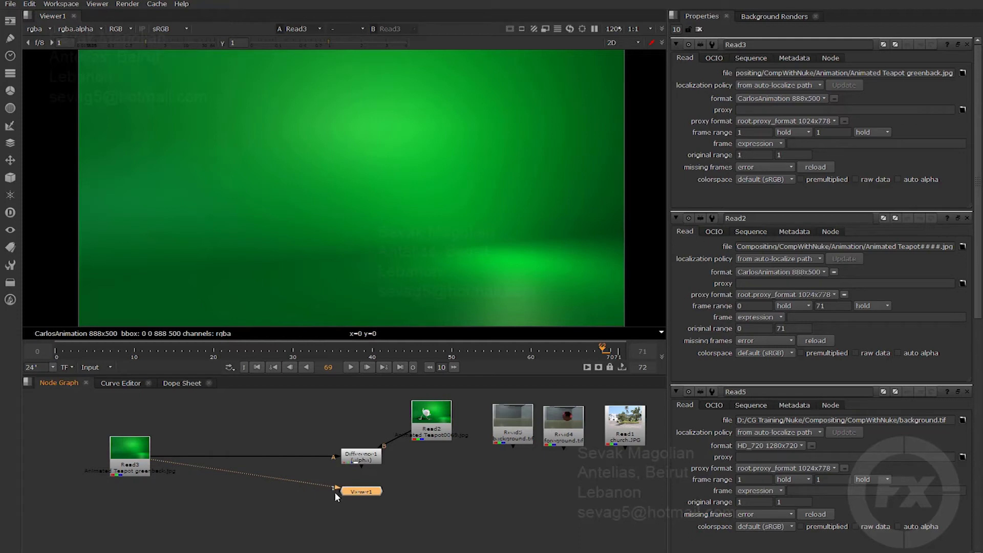
left_click_drag(334, 491, 275, 493)
left_click_drag(352, 482, 361, 457)
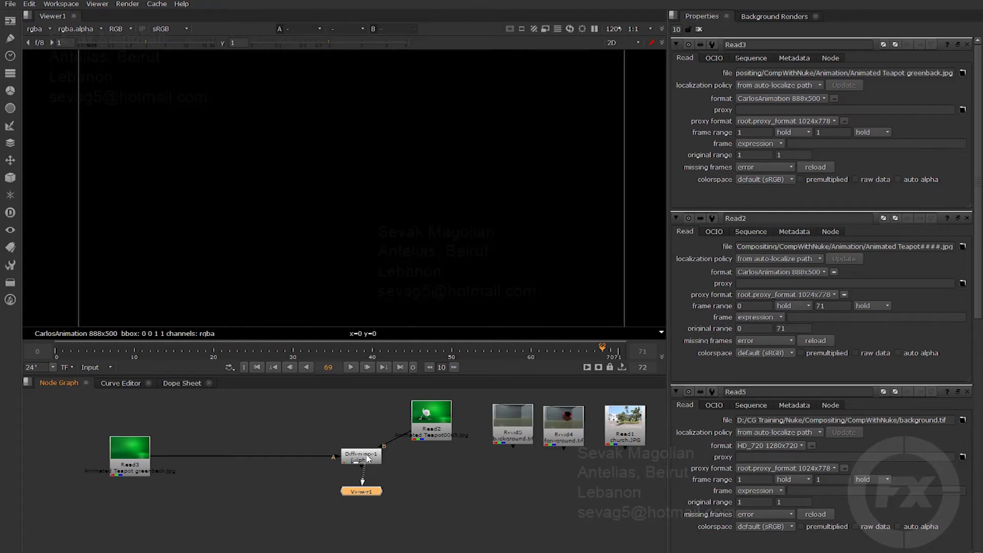
Arrange Read3 and Read2 on opposite sides of the Difference node, with Viewer1 below it.
left_click_drag(145, 468, 231, 461)
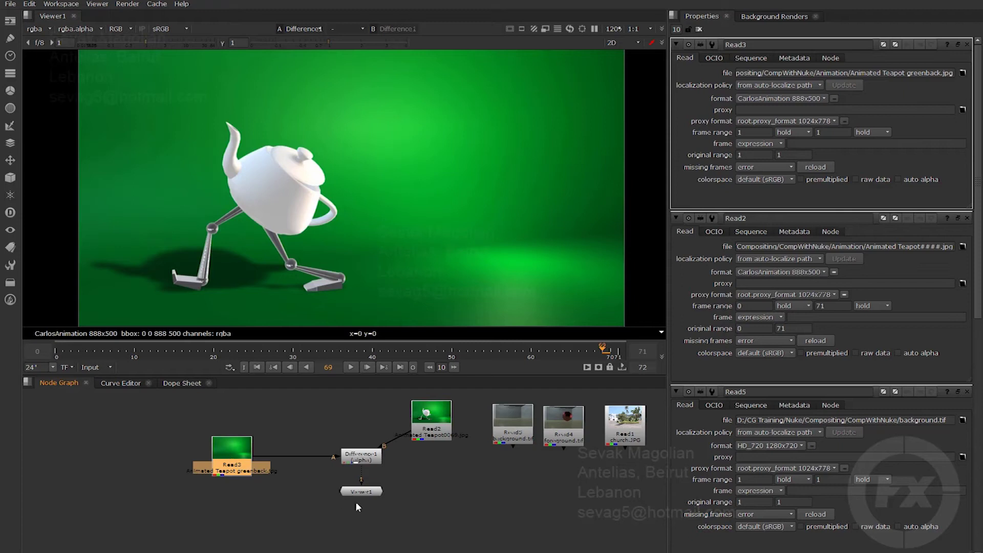
left_click_drag(359, 491, 353, 522)
left_click_drag(428, 430, 440, 465)
left_click_drag(376, 462, 368, 463)
Clear all open node properties, and open only the settings of the Difference1 node.
left_click(235, 453)
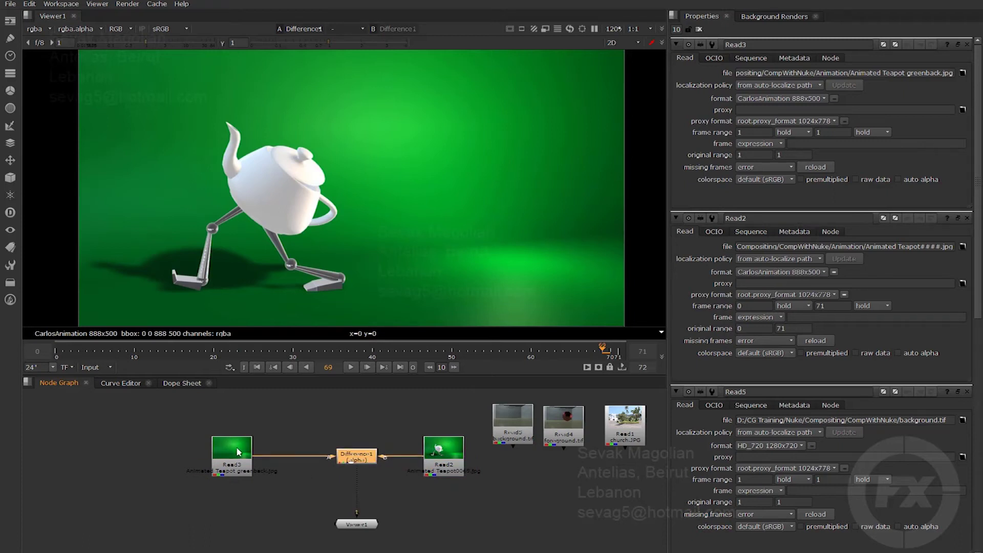
left_click(458, 462)
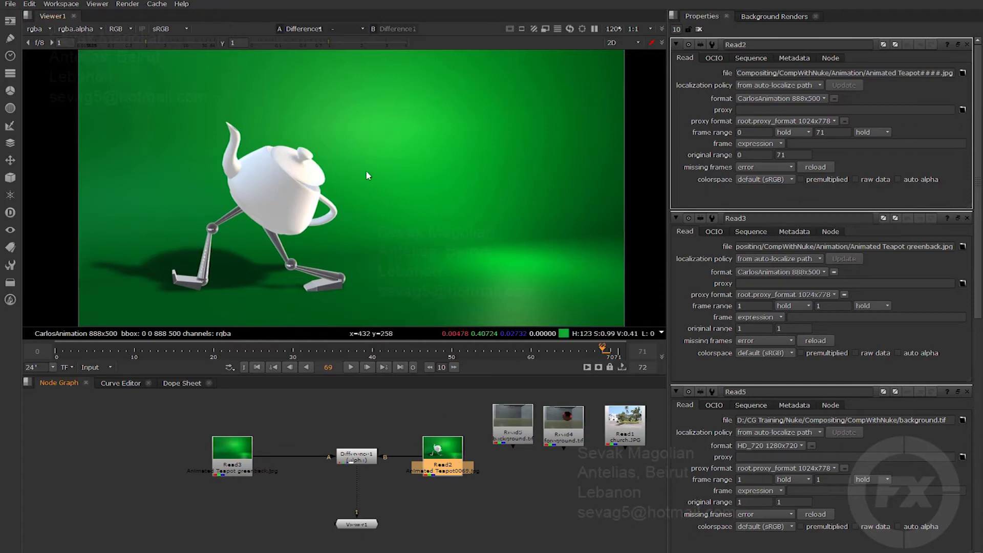
left_click(354, 463)
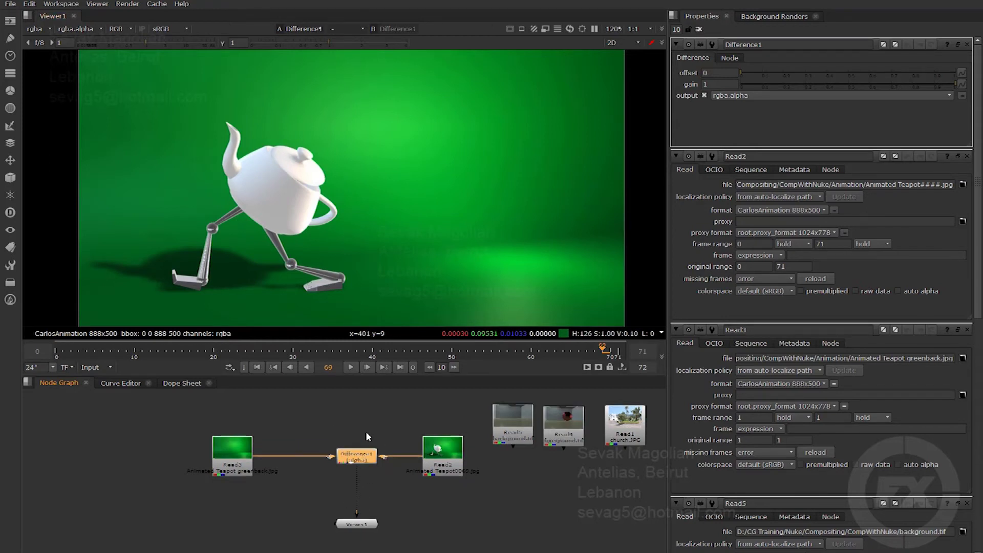
scroll(388, 433, "up", 3)
middle_click_drag(390, 401, 388, 379)
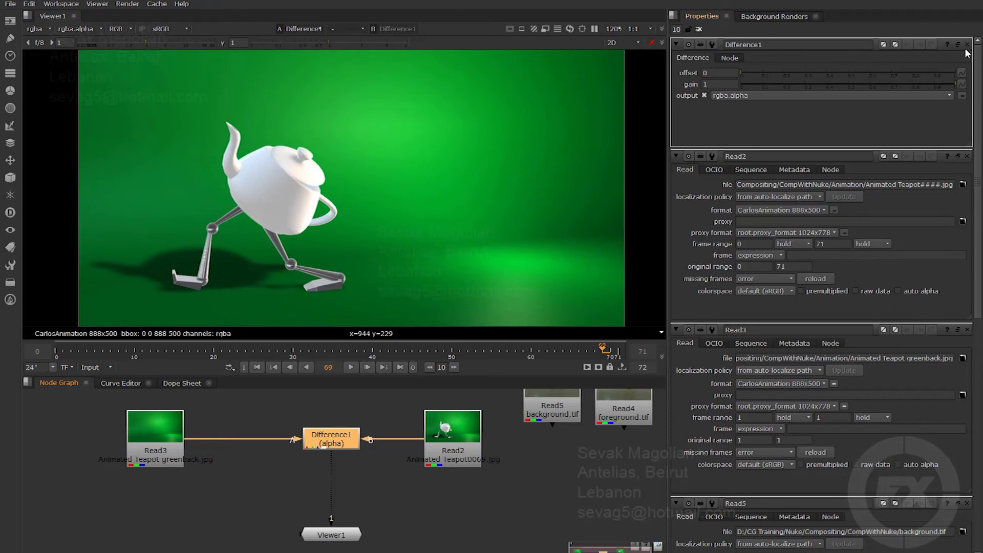
left_click(699, 29)
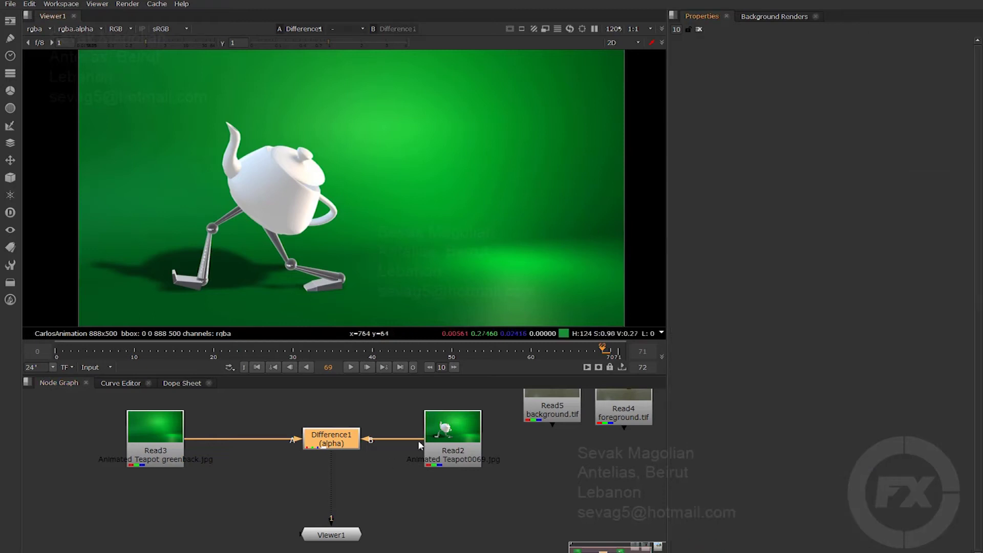
double_click(331, 438)
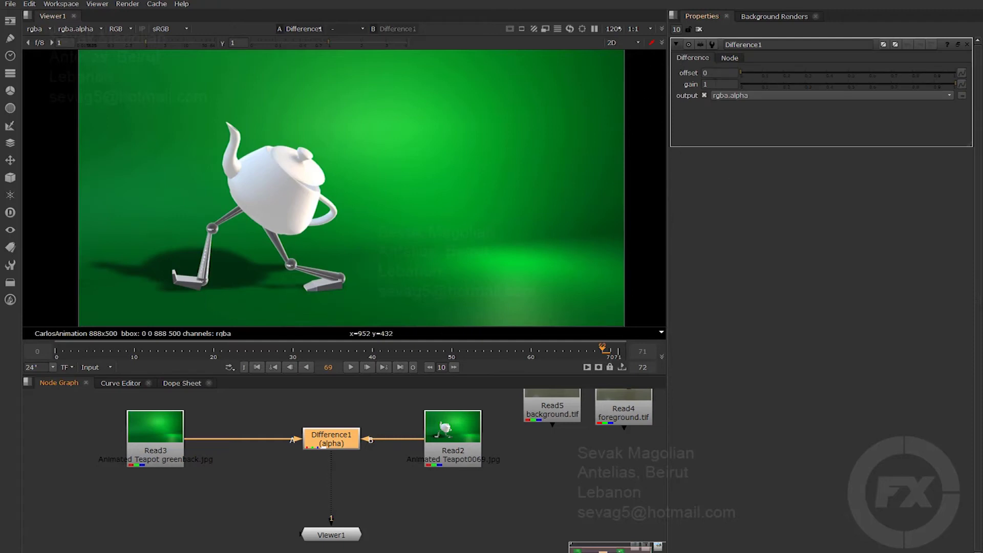
Try a gain of 0 on the Difference1 node, and set the gain back to 1.
left_click(714, 84)
type("00")
key("Return")
type("1")
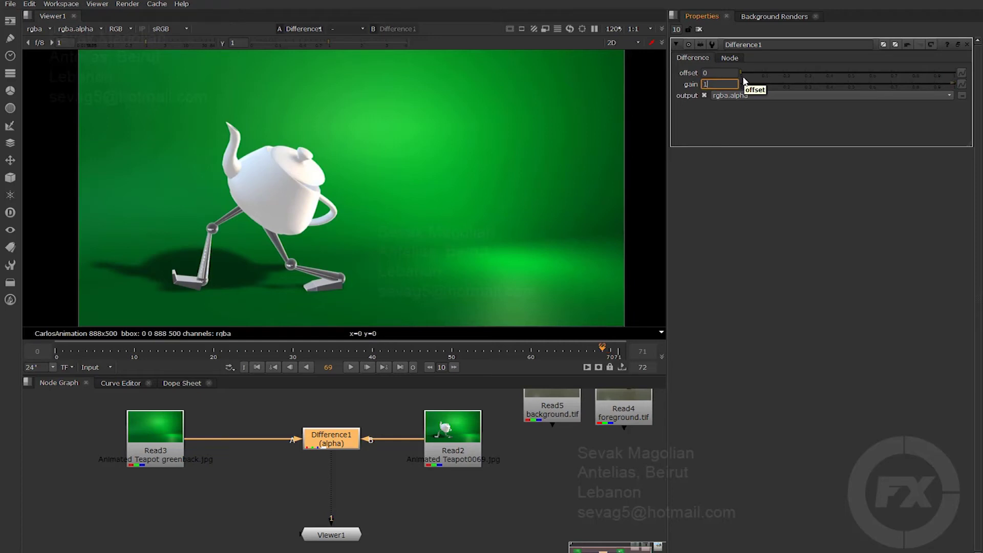
key("Return")
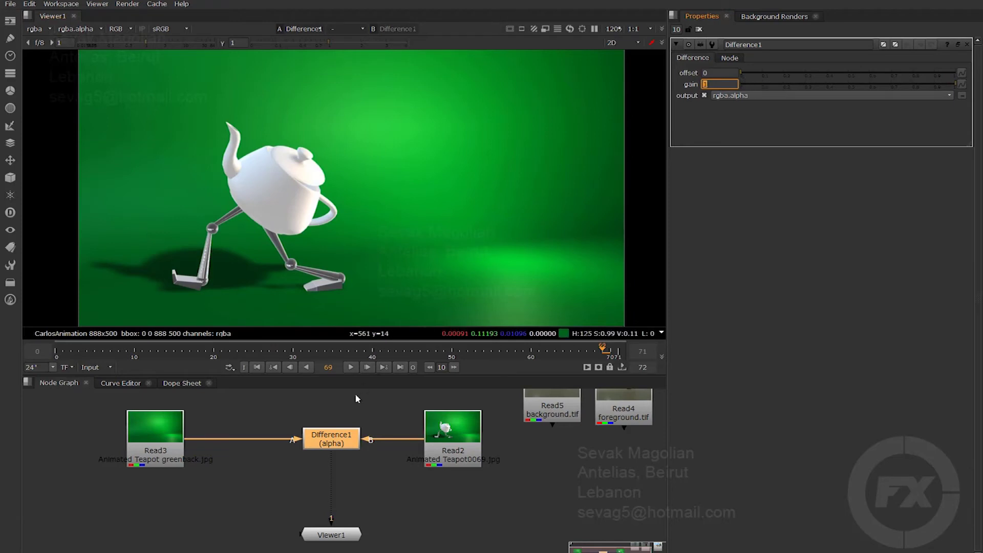
Display the alpha channel of the Difference1 output in Viewer1.
scroll(333, 440, "up", 5)
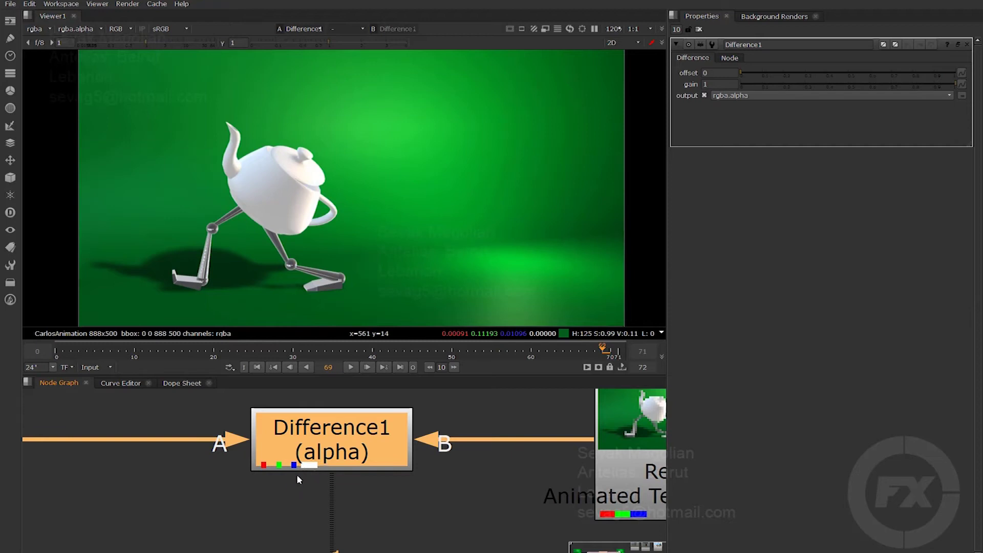
scroll(345, 450, "down", 5)
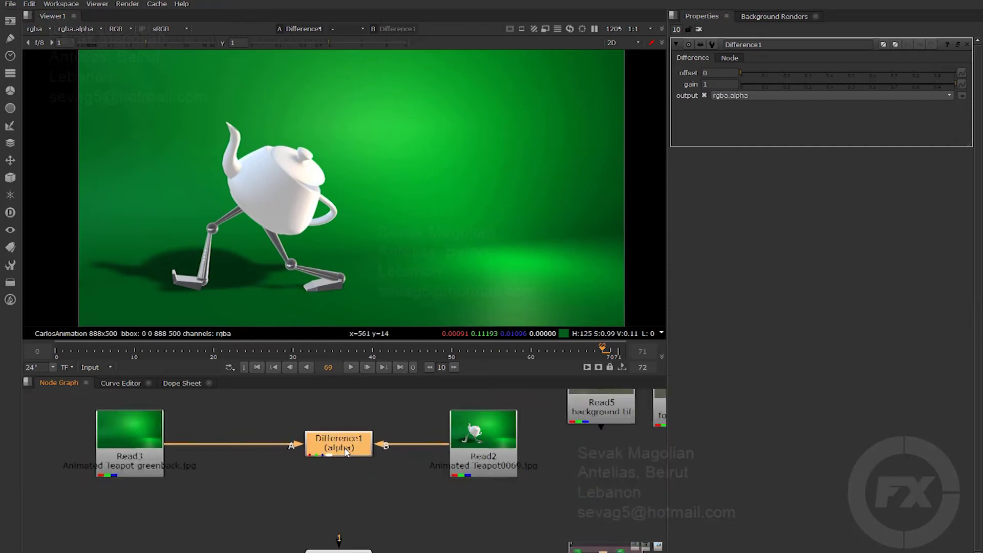
scroll(346, 451, "down", 2)
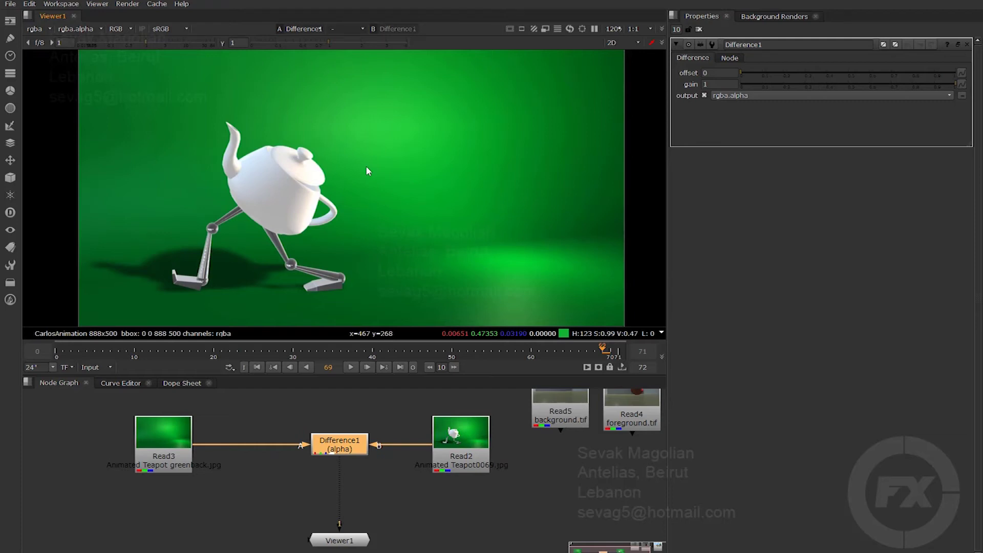
key("a")
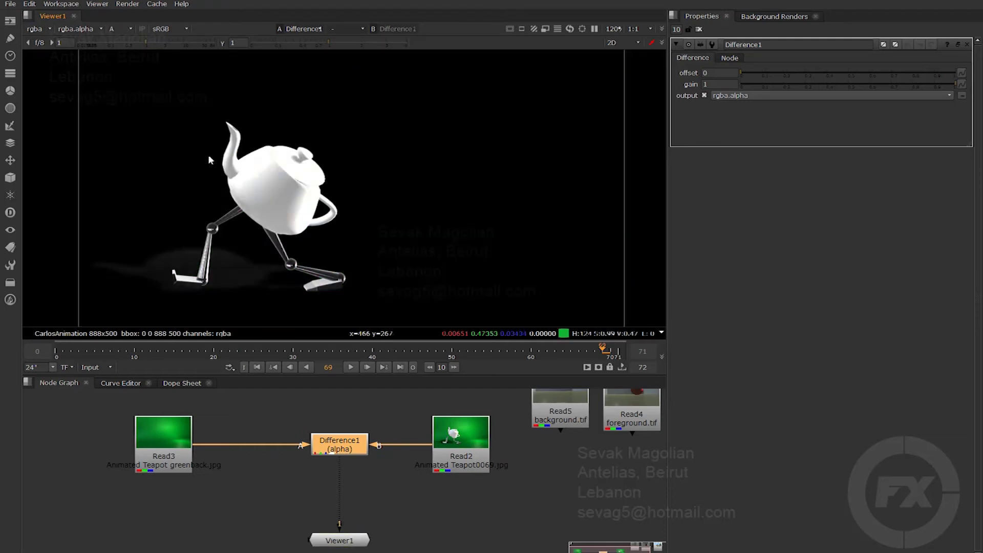
left_click(115, 28)
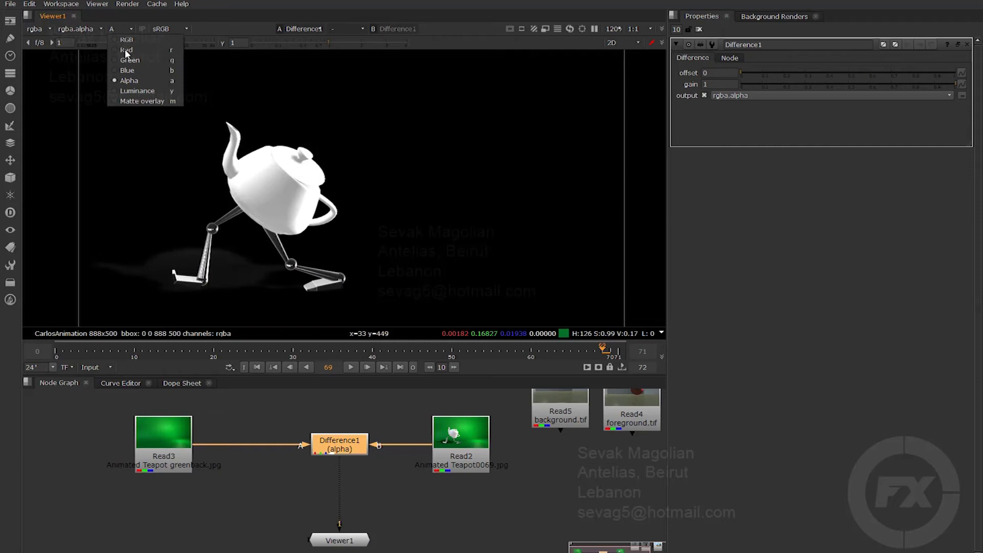
left_click(143, 81)
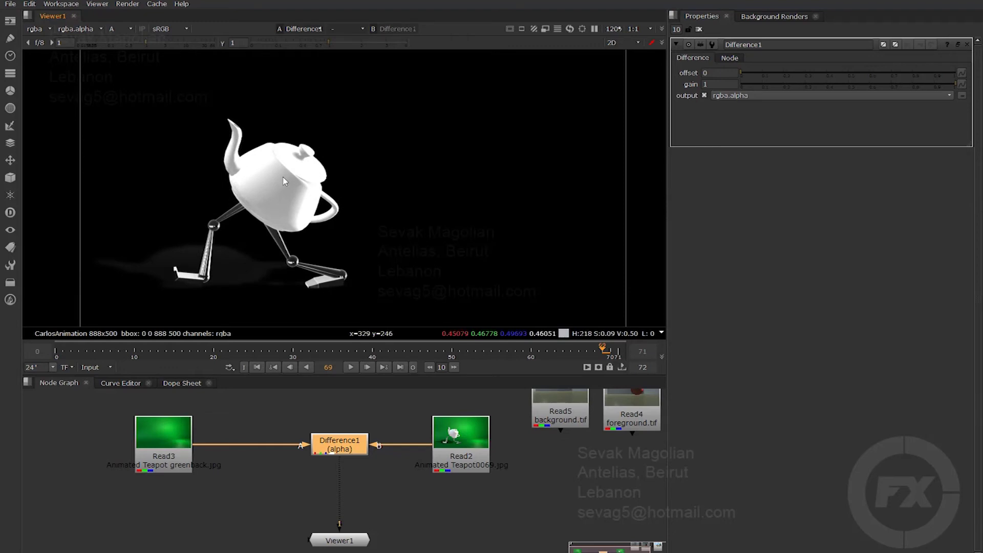
Lower the Difference1 gain to 0 while viewing the alpha channel, and raise it back to 1.
left_click_drag(757, 85, 713, 87)
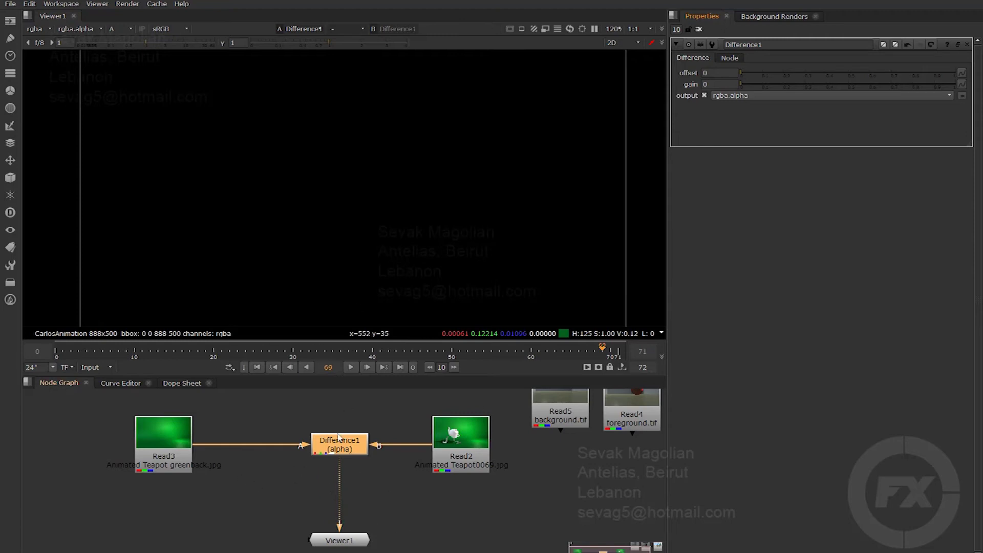
scroll(307, 269, "down", 3)
scroll(341, 237, "up", 2)
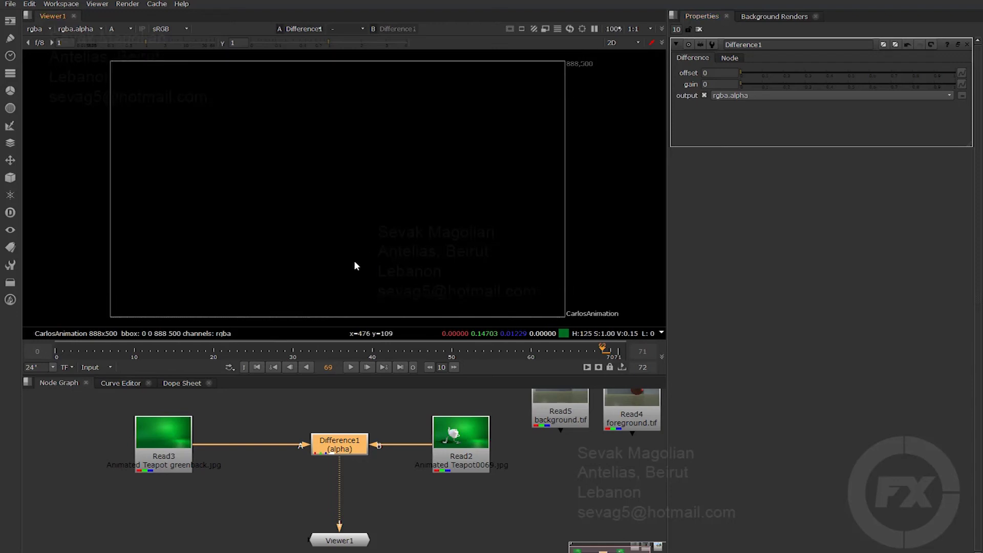
left_click_drag(741, 85, 968, 102)
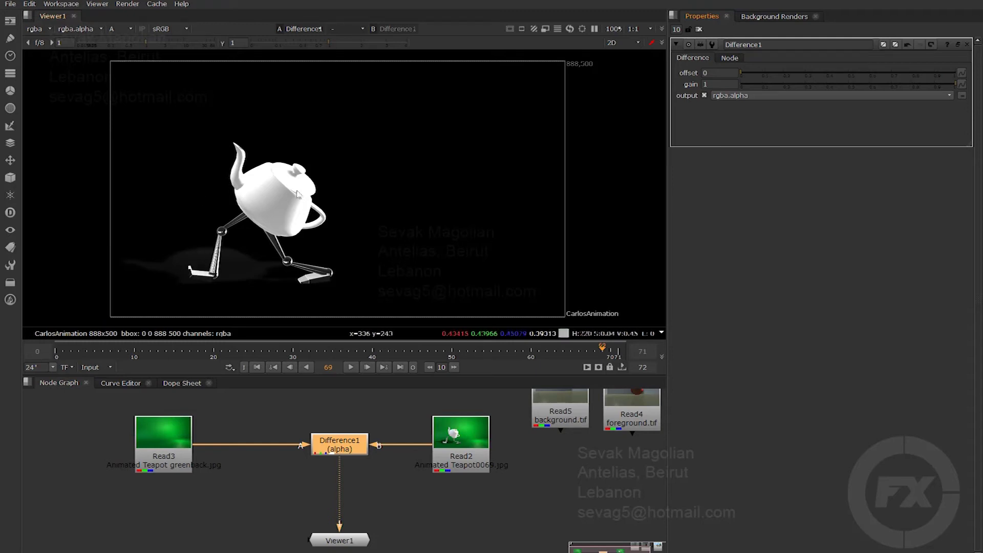
Set the Difference1 gain to 10, and examine the matte of the teapot's body, legs and shadow up close.
left_click(719, 84)
type("0")
key("Return")
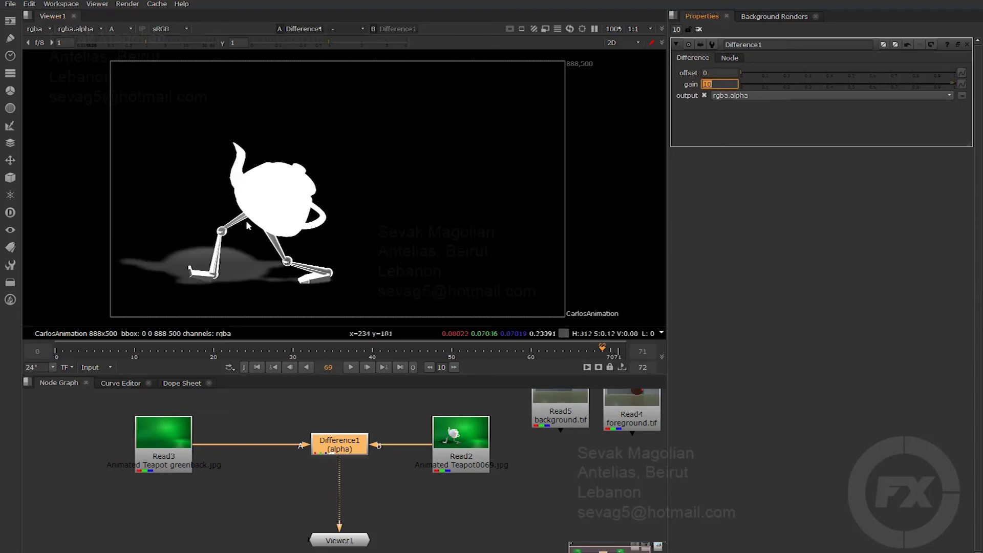
scroll(311, 178, "up", 5)
middle_click_drag(311, 177, 436, 176)
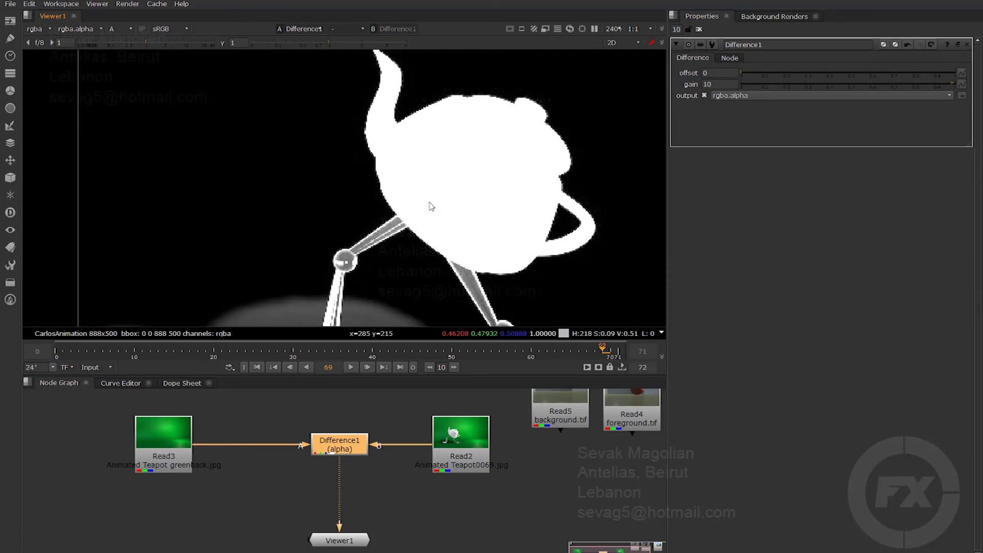
middle_click_drag(439, 201, 454, 131)
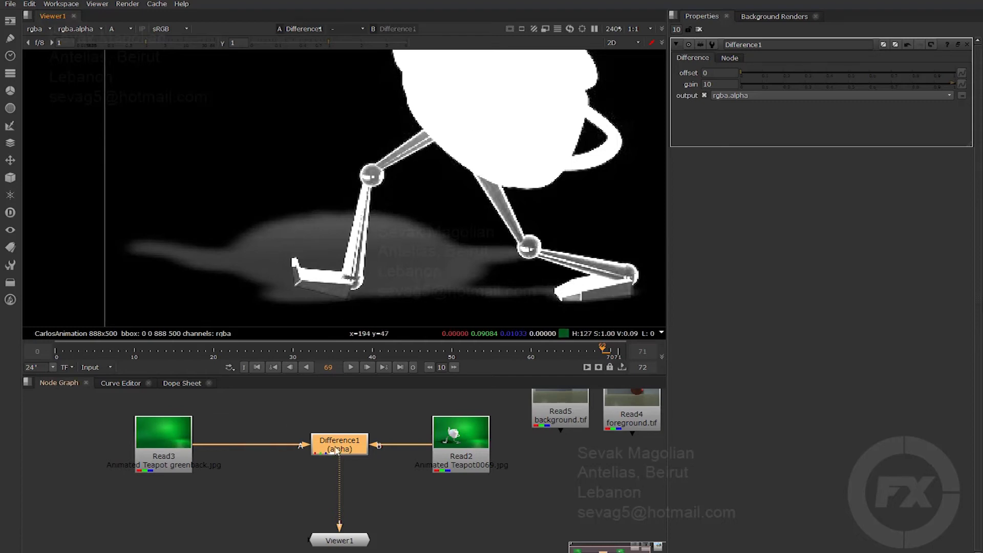
Move the Read1 church image close to the keying nodes, below Read5 and Read4.
middle_click_drag(411, 522, 366, 503)
scroll(366, 502, "down", 2)
left_click_drag(589, 417, 489, 479)
left_click(429, 498)
Add a Merge node below Difference1 with Difference1 as A and the Read1 church image as B, and reconnect Read2 to Difference1's B input.
left_click(306, 455)
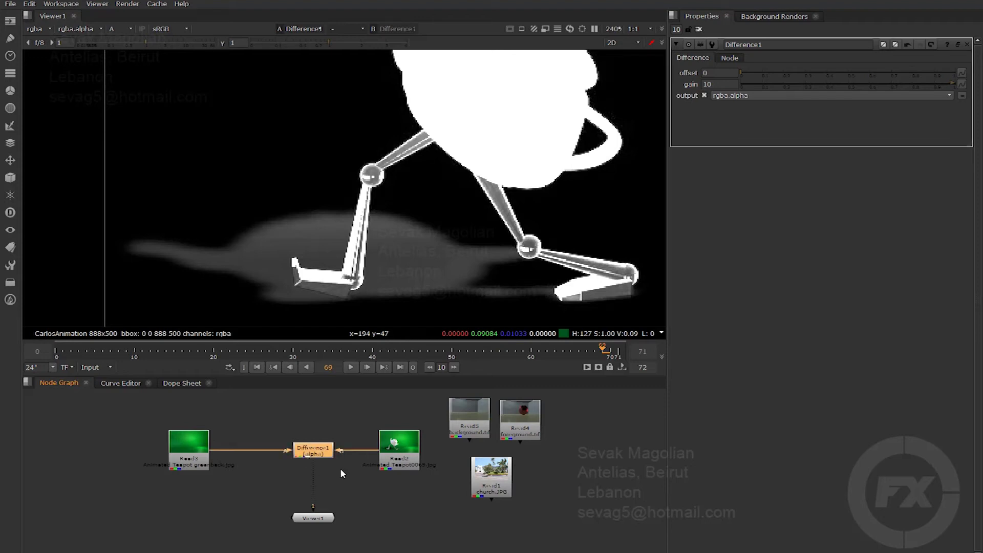
key("m")
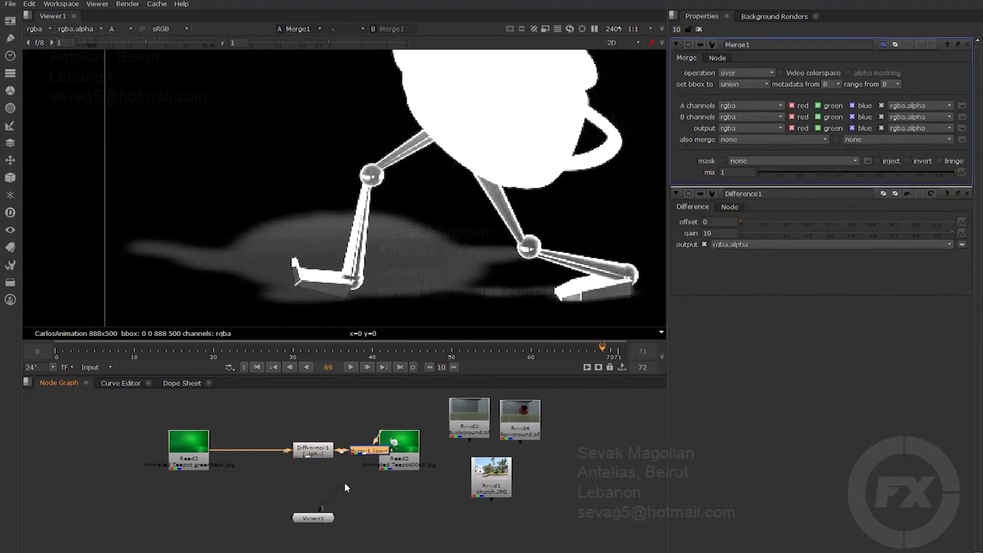
left_click_drag(370, 453, 343, 481)
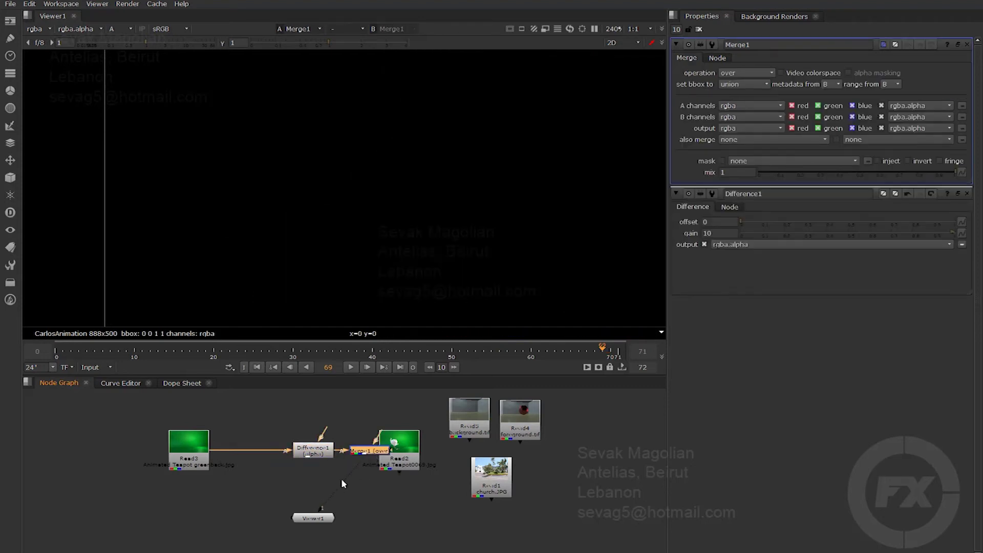
left_click_drag(379, 452, 479, 499)
left_click_drag(326, 429, 400, 457)
scroll(412, 187, "down", 2)
scroll(415, 182, "down", 1)
middle_click_drag(449, 174, 323, 204)
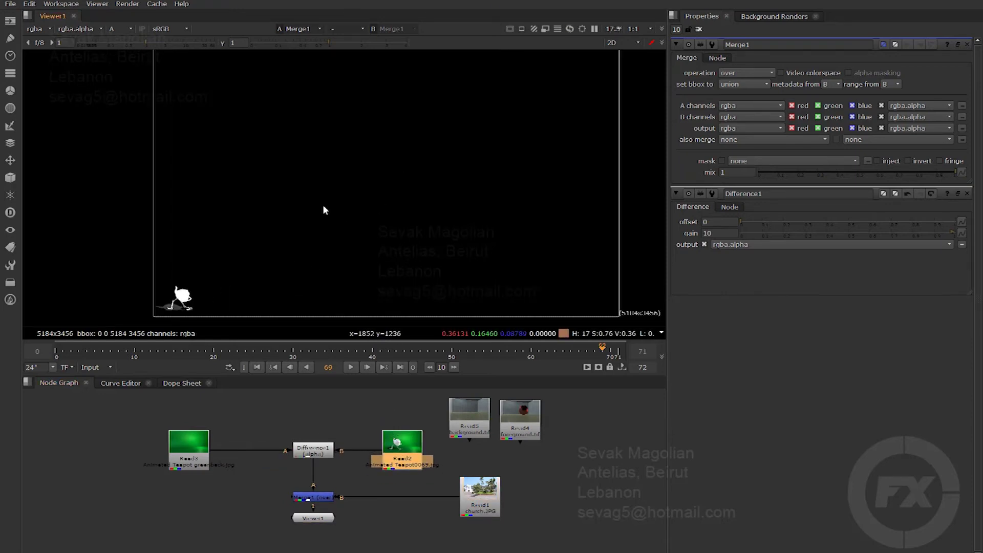
scroll(323, 205, "down", 1)
scroll(219, 277, "up", 5)
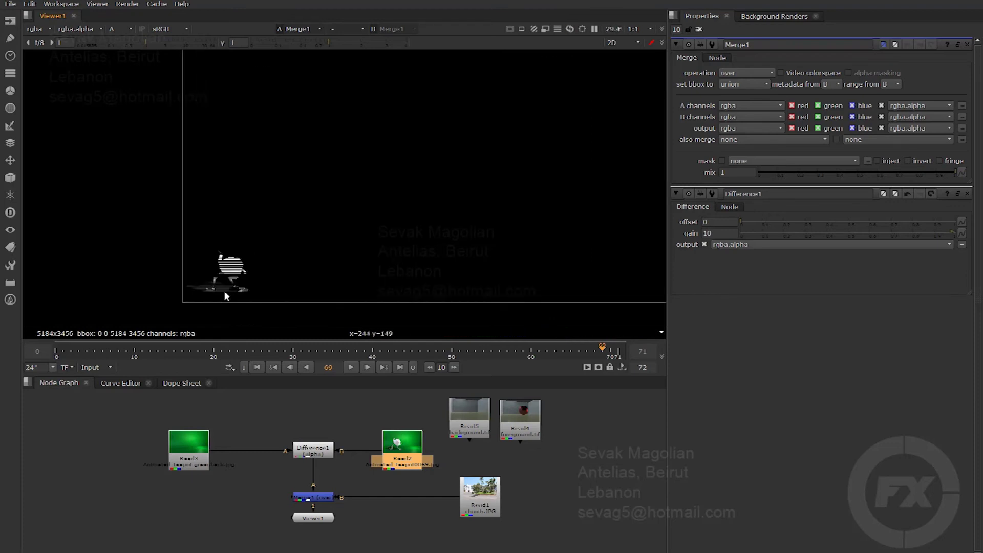
Insert a Reformat node after the Read1 church image, and line it up between Read1 and Merge1.
left_click(412, 506)
left_click(469, 501)
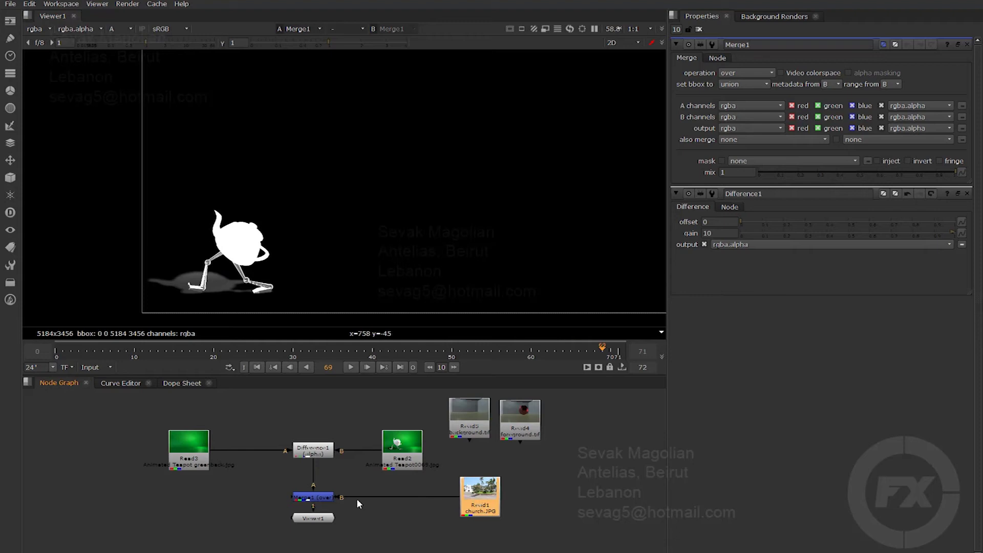
key("Tab")
type("r")
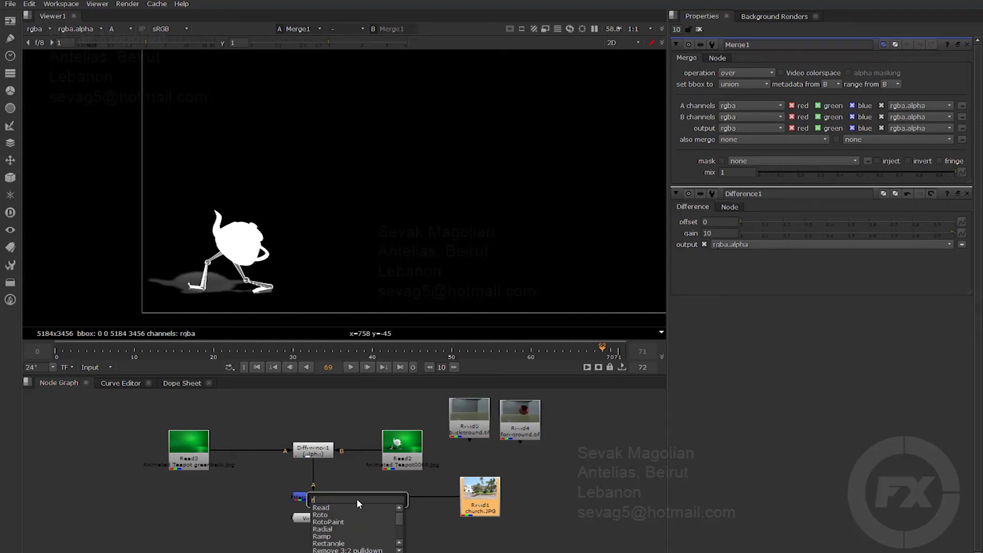
type("e")
key("Down")
key("Down")
key("Down")
key("Down")
key("Down")
key("Return")
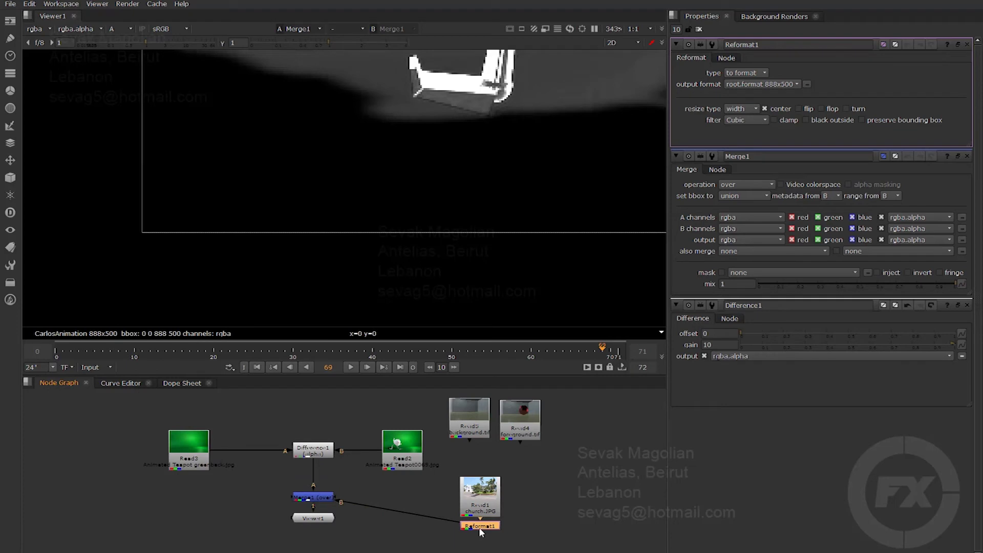
left_click_drag(481, 529, 425, 500)
Switch Viewer1 to the RGB channels, and examine the teapot's legs and edges over the church background.
middle_click_drag(516, 91, 301, 266)
scroll(300, 266, "up", 1)
middle_click_drag(430, 204, 384, 227)
scroll(360, 236, "down", 1)
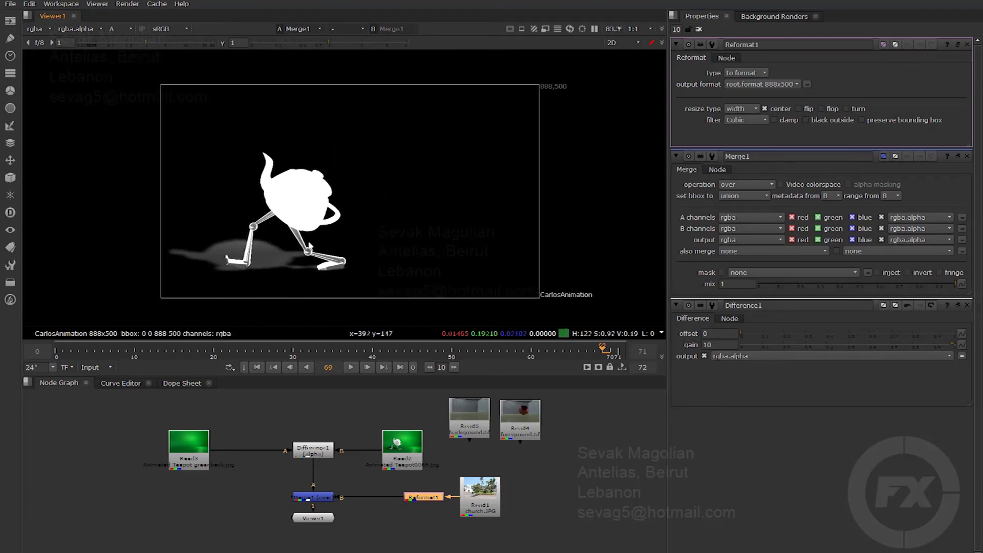
left_click(121, 29)
left_click(127, 40)
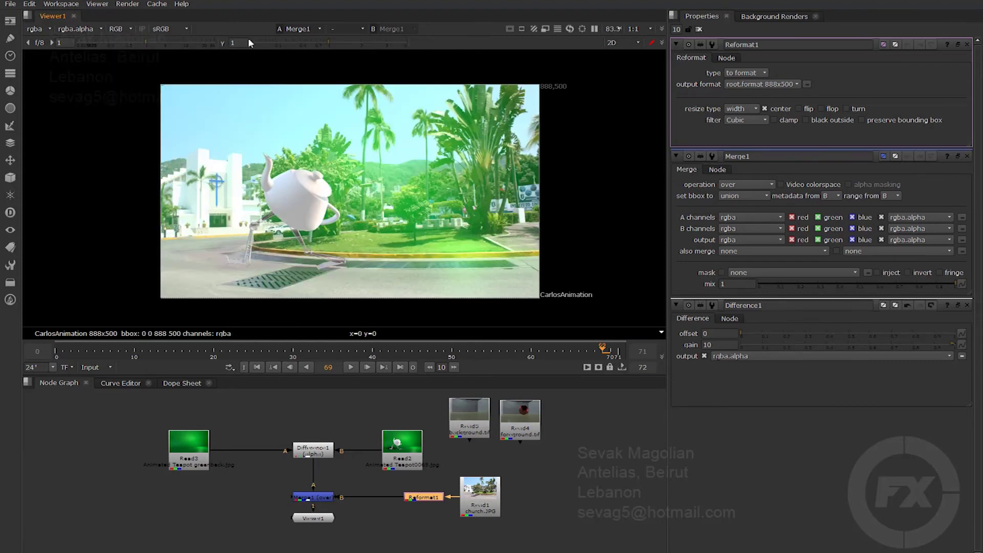
scroll(309, 291, "up", 6)
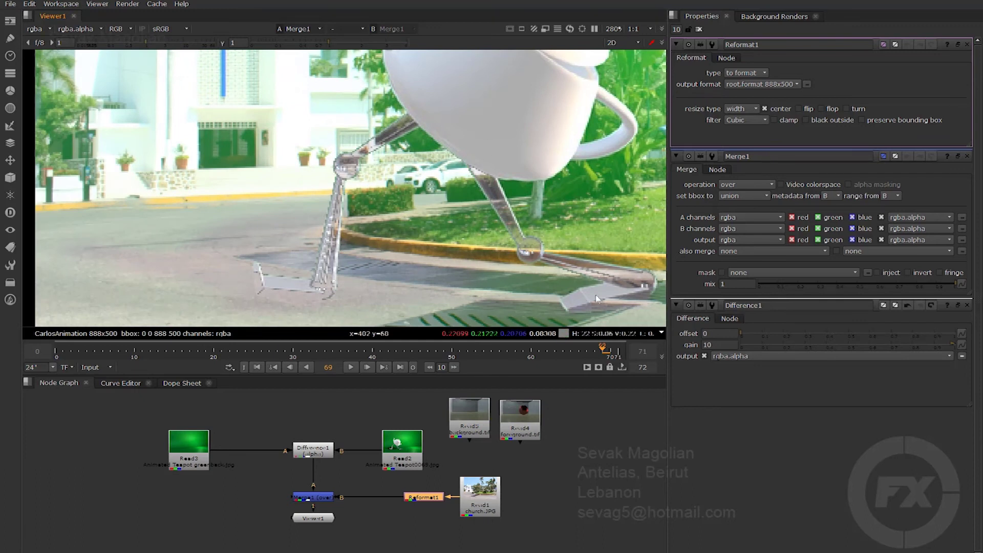
scroll(402, 179, "down", 3)
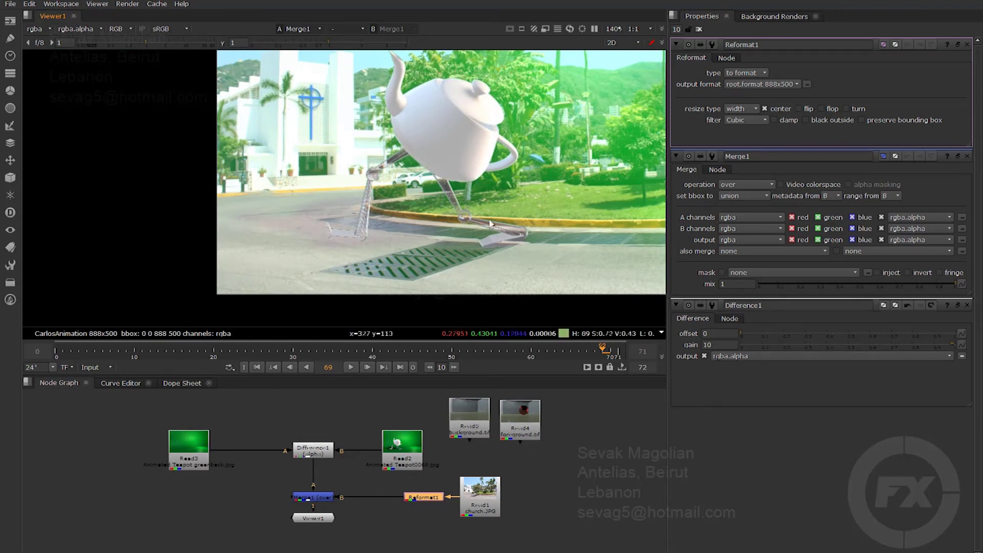
Open the Difference1 settings, set the gain to 100, and examine the composite.
double_click(323, 456)
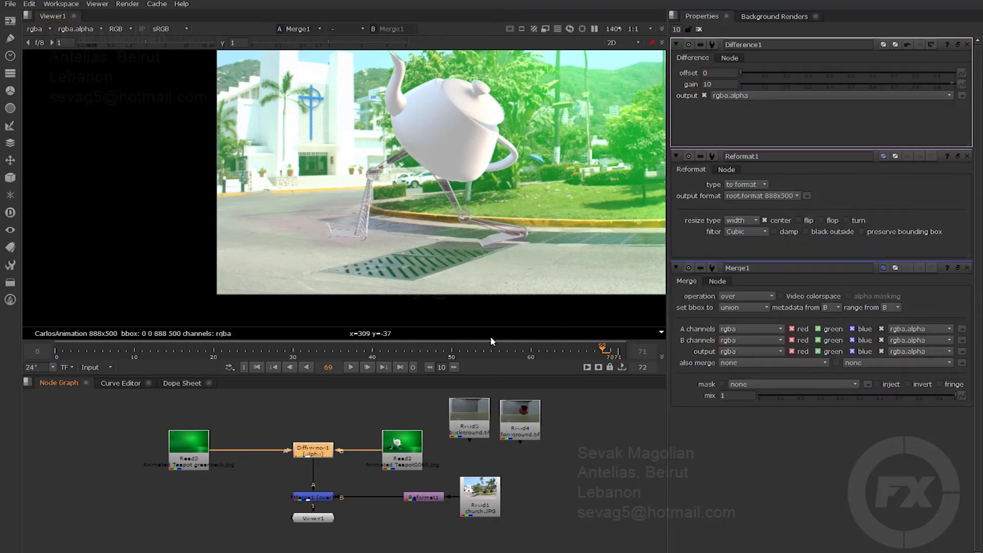
double_click(716, 85)
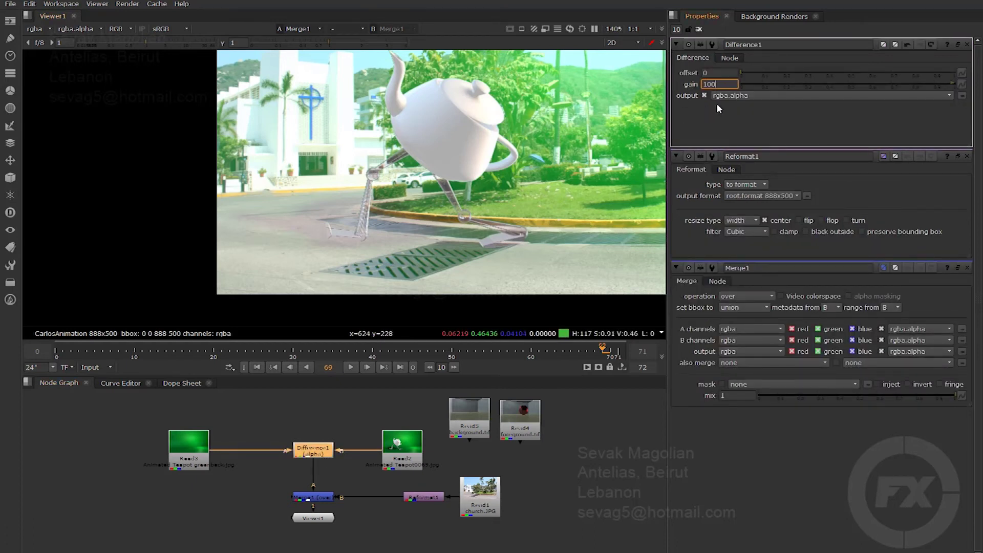
key("Return")
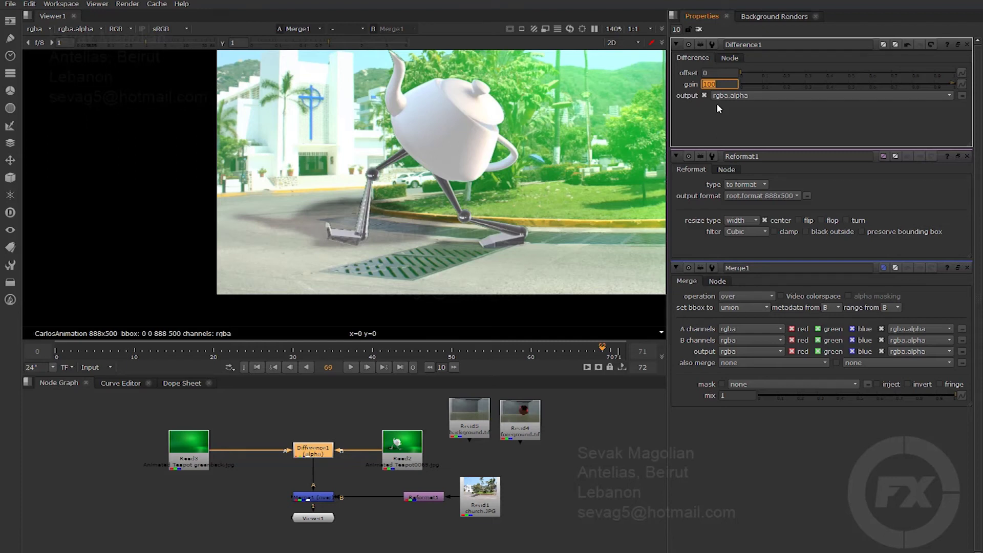
middle_click_drag(591, 131, 546, 149)
scroll(444, 198, "down", 3)
scroll(446, 201, "up", 3)
Set the Difference1 gain to 200, trying out the offset and returning it to 0.
mouse_move(741, 75)
left_mouse_down()
mouse_move(830, 58)
mouse_move(839, 64)
mouse_move(784, 78)
mouse_move(938, 83)
mouse_move(704, 109)
mouse_move(809, 100)
mouse_move(747, 118)
mouse_move(833, 105)
mouse_move(884, 117)
mouse_move(672, 134)
left_mouse_up()
double_click(719, 84)
type("200")
key("Return")
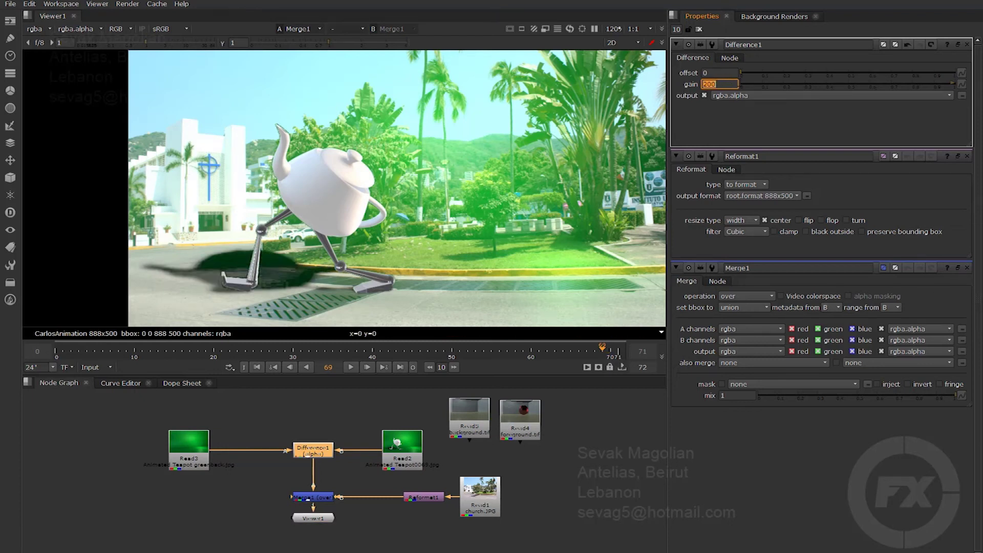
left_click_drag(742, 73, 713, 99)
scroll(512, 203, "down", 2)
scroll(517, 203, "up", 1)
middle_click_drag(516, 203, 470, 213)
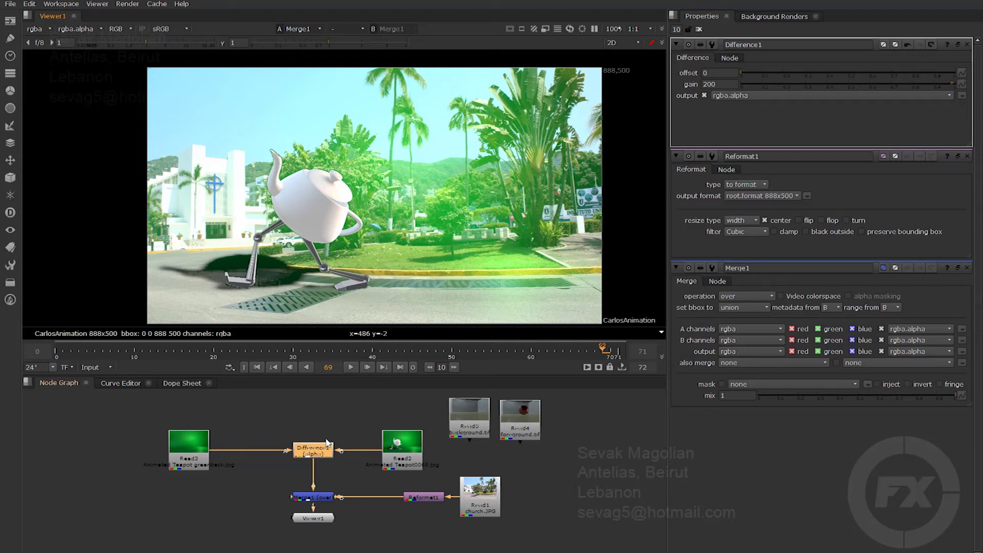
Try the mask operation on the Merge1 node, and set the operation back to over.
left_click(320, 497)
double_click(320, 497)
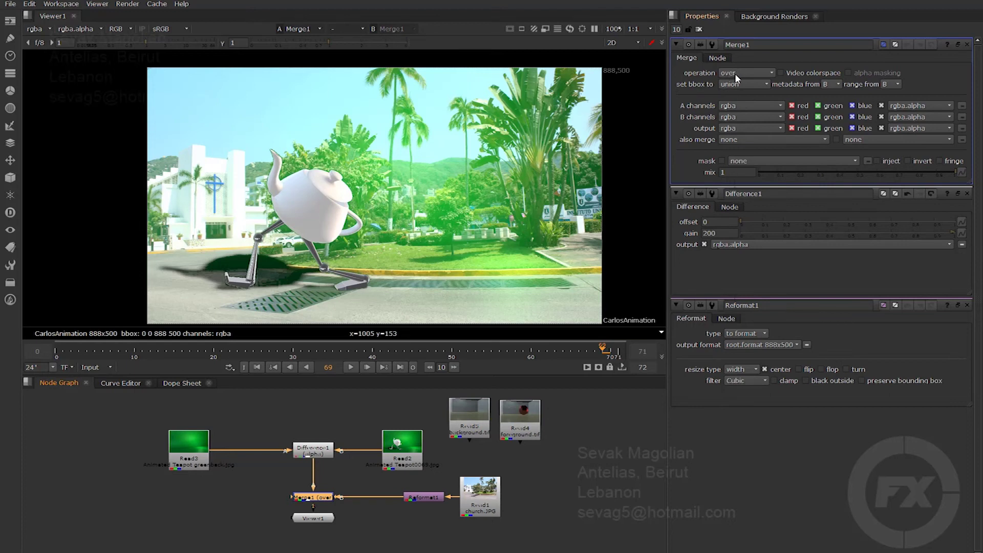
mouse_move(735, 73)
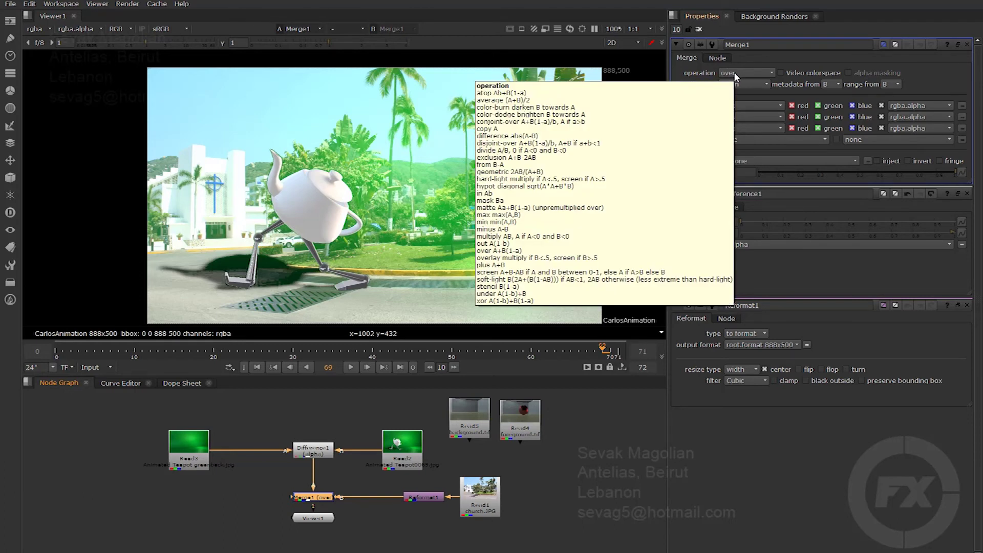
left_click(735, 76)
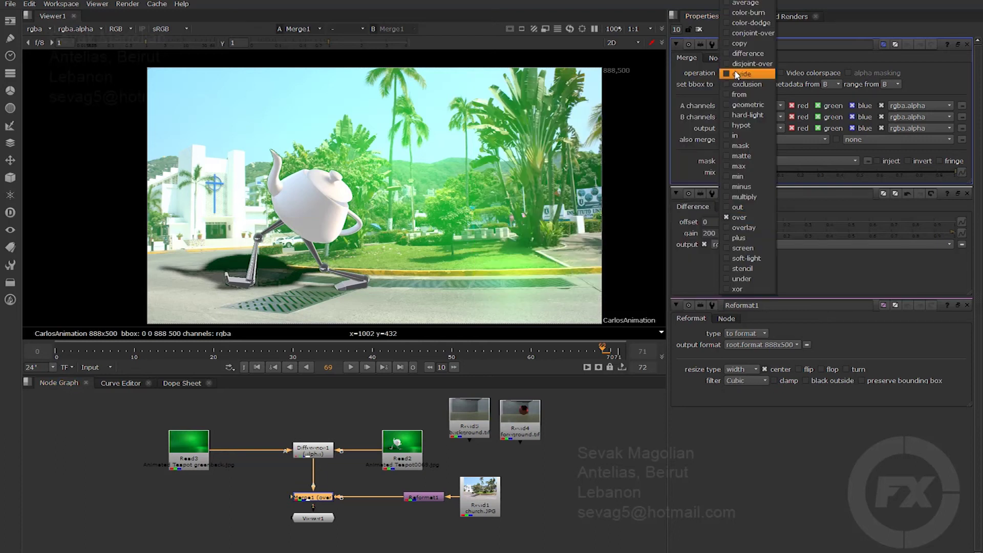
left_click(737, 145)
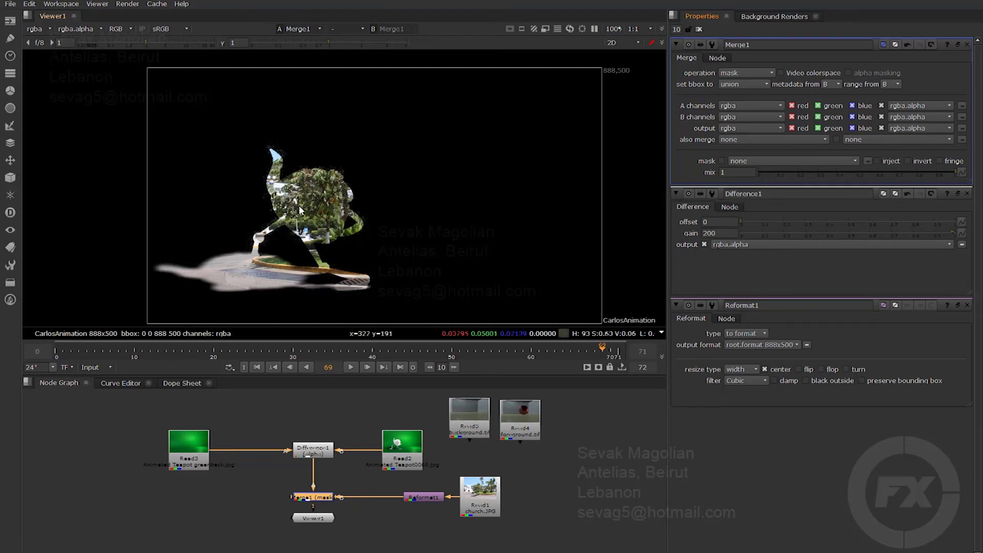
left_click(741, 72)
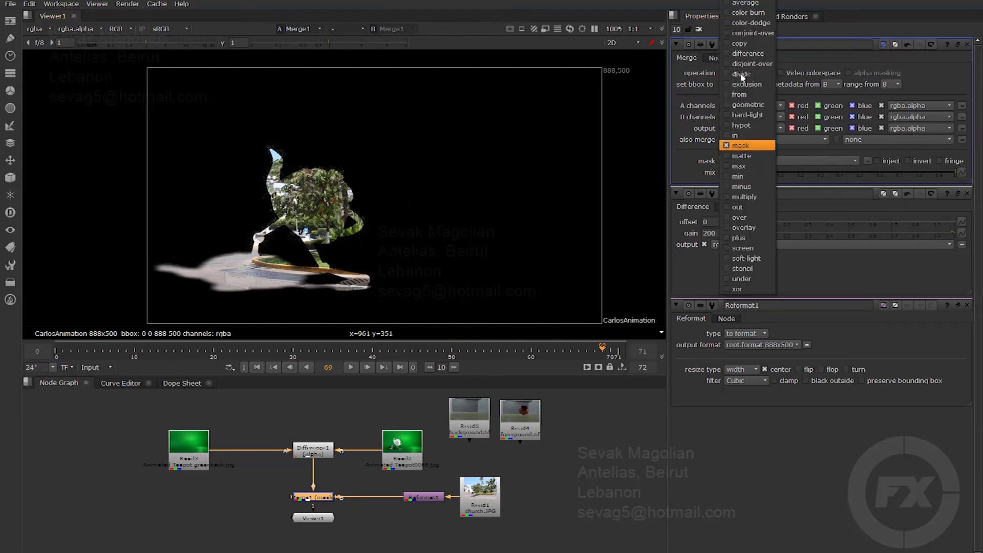
left_click(744, 216)
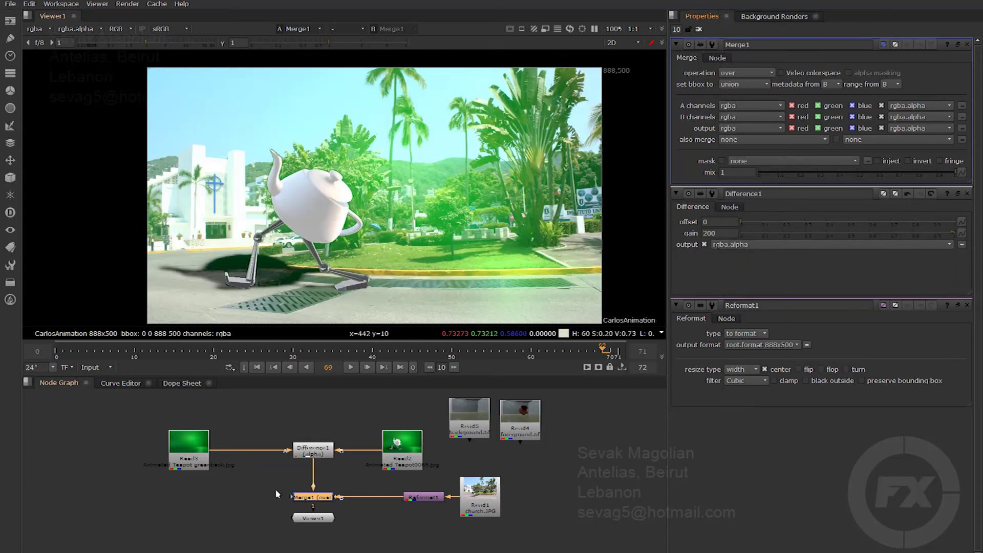
Add a Premult node after Difference1, ahead of Merge1.
left_click(321, 455)
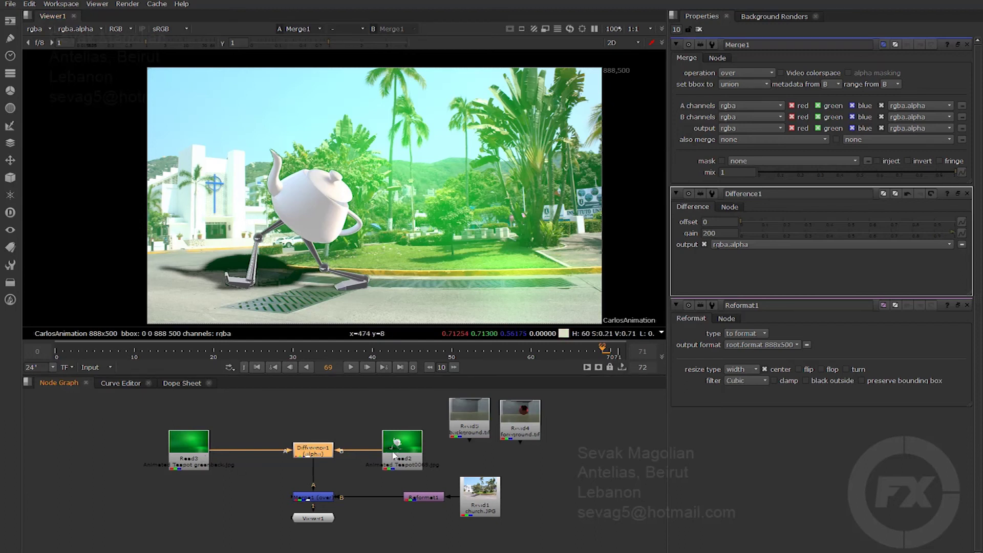
left_click_drag(408, 456, 417, 456)
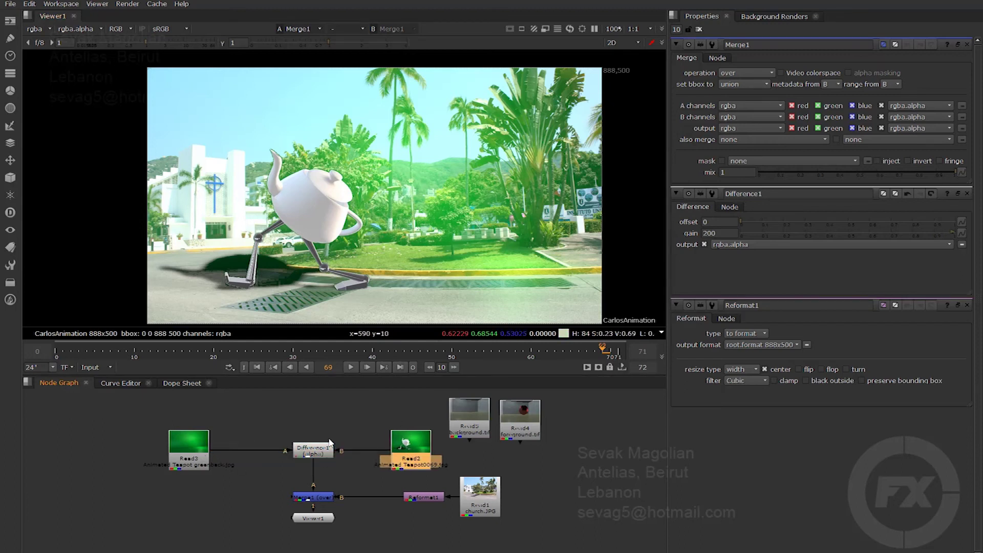
double_click(316, 454)
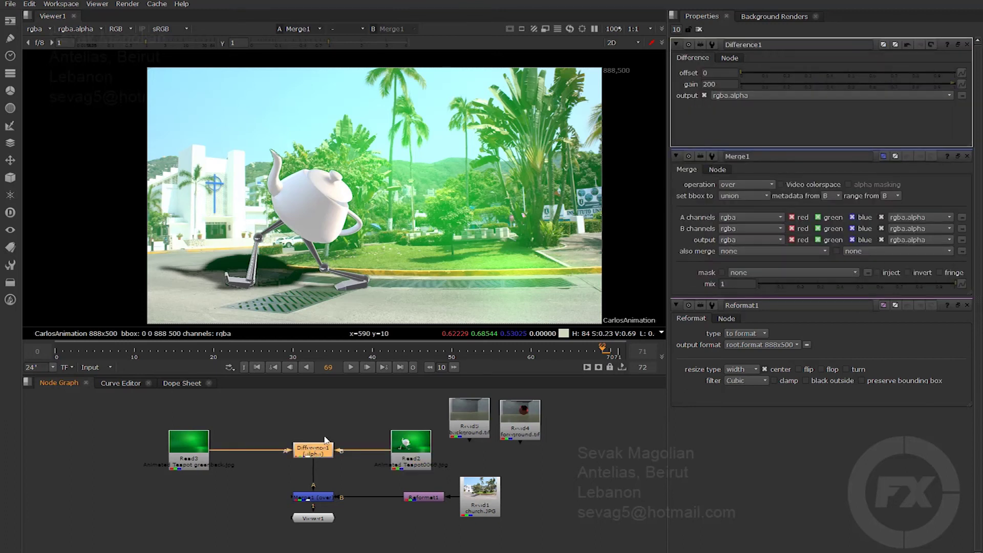
key("Tab")
type("p")
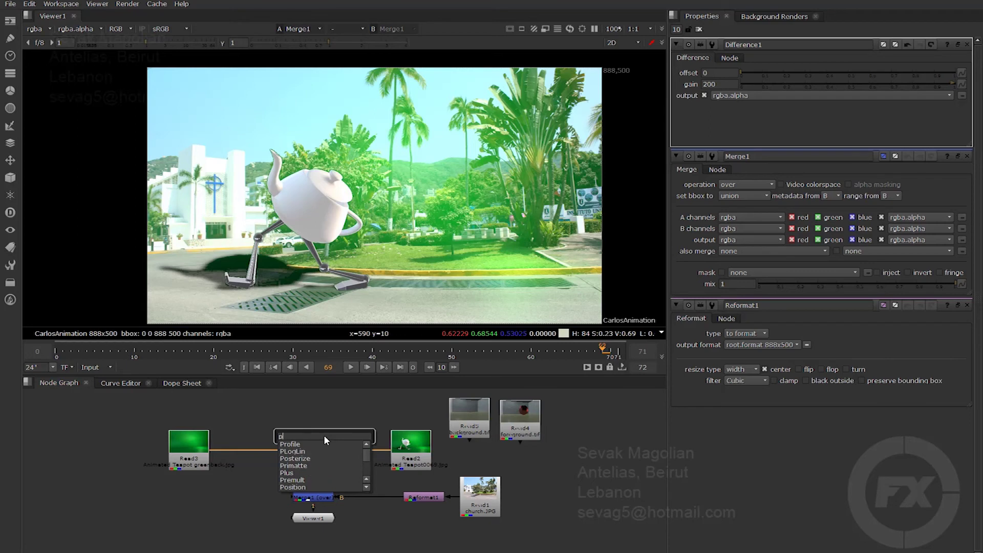
type("remult")
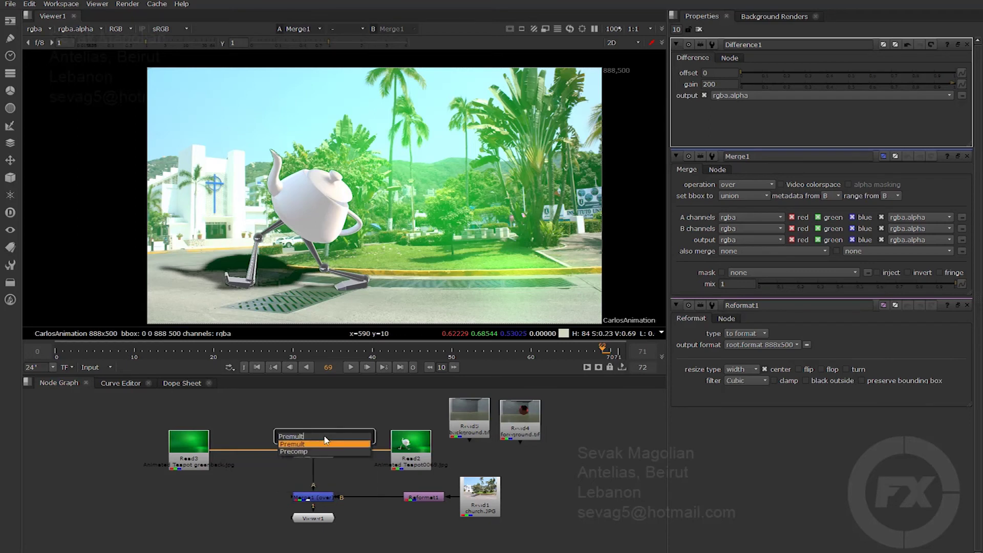
key("Return")
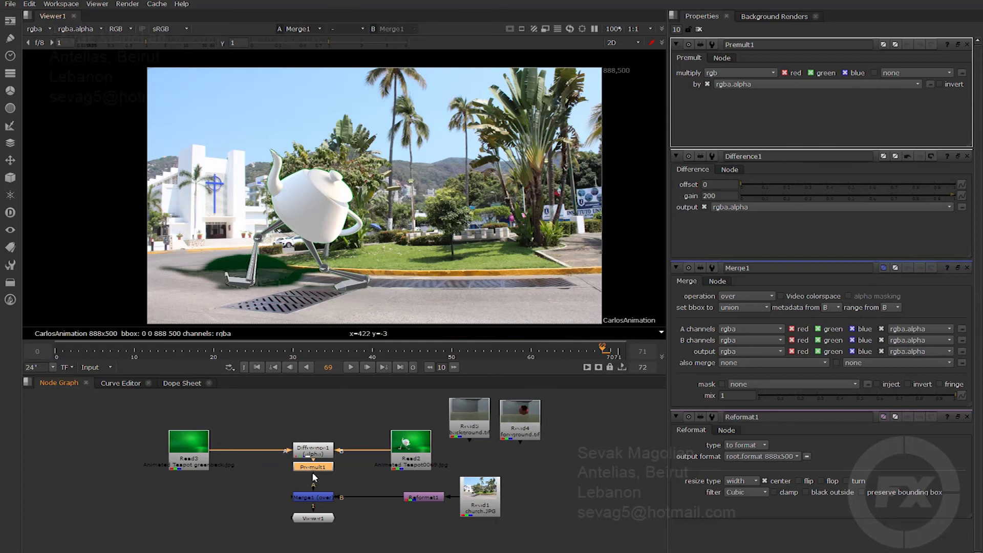
Move Difference1 and its two Read nodes higher in the node graph, place Premult1 just below Difference1, and examine the teapot's edges.
left_click_drag(315, 473, 313, 491)
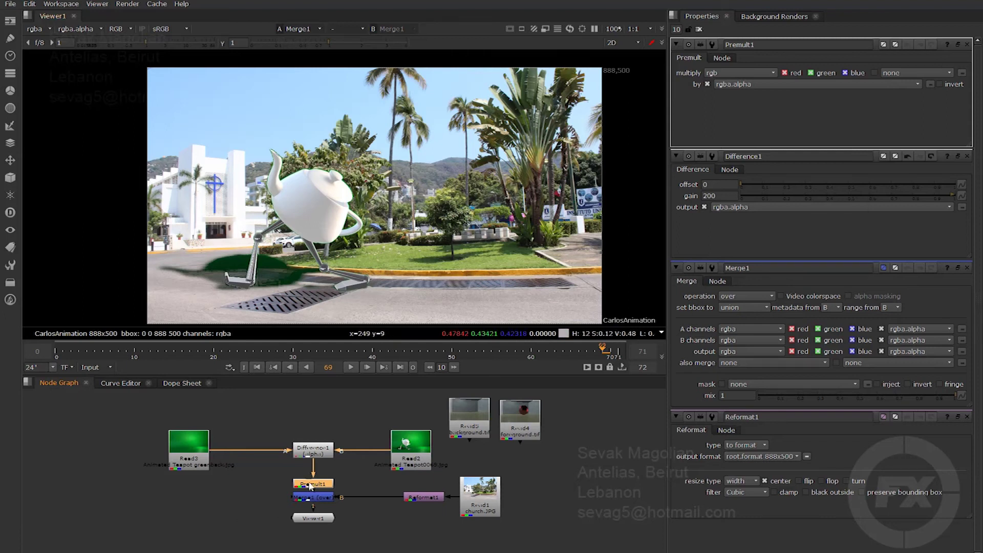
left_click_drag(135, 419, 445, 473)
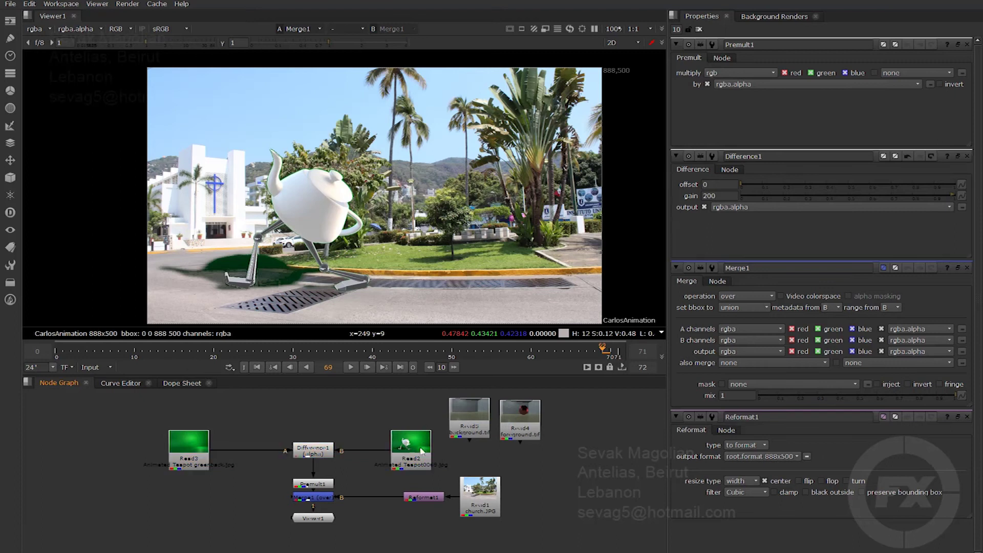
left_click_drag(136, 417, 416, 418)
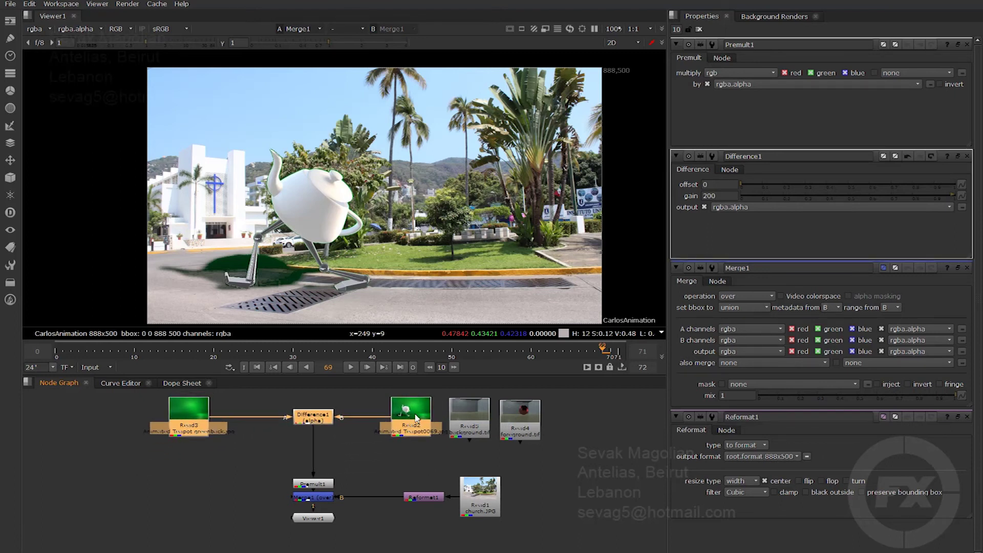
left_click_drag(313, 484, 313, 445)
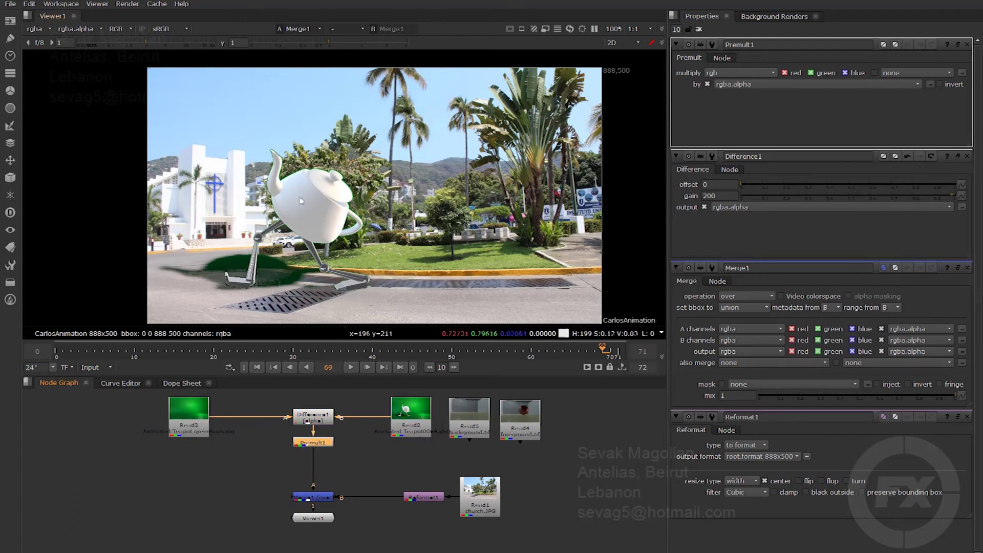
scroll(343, 163, "up", 5)
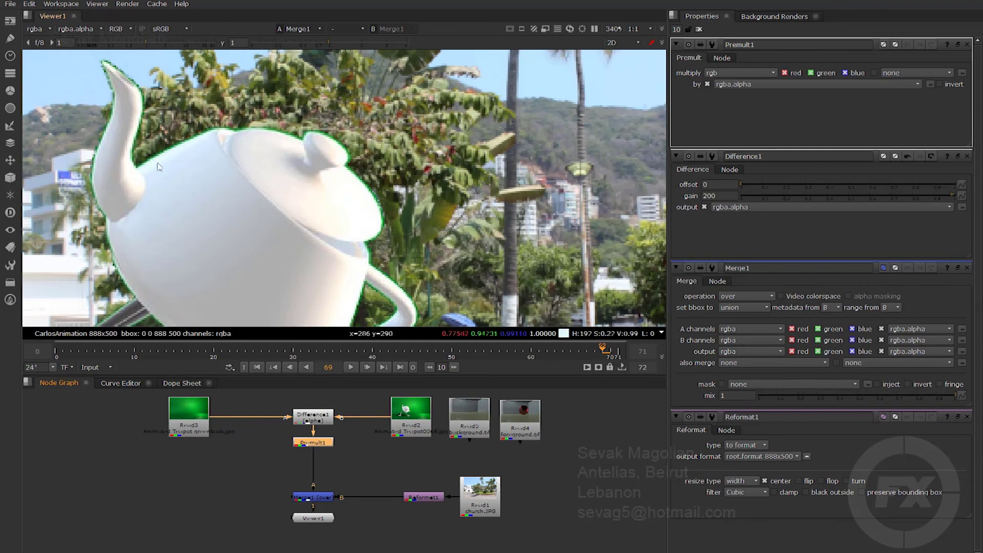
scroll(292, 257, "down", 4)
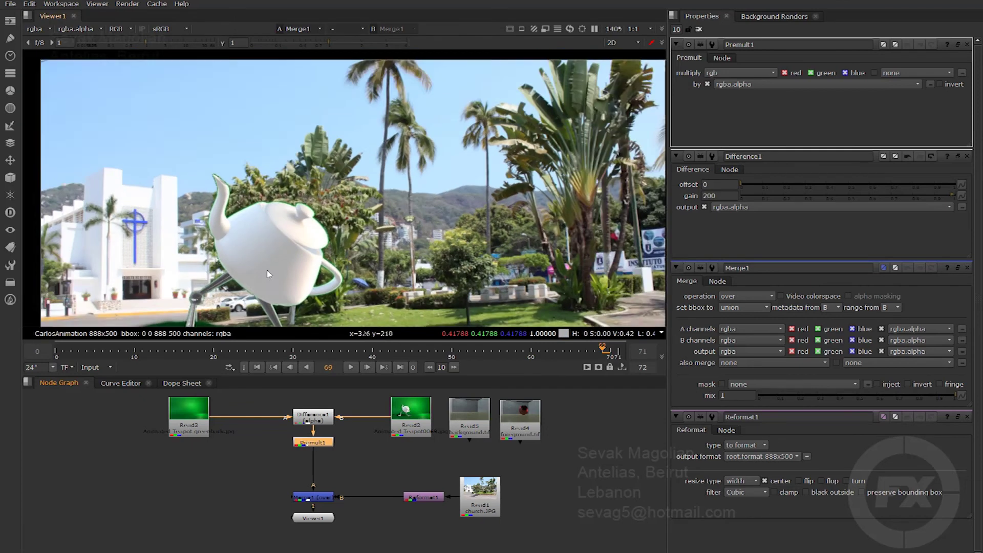
middle_click_drag(270, 274, 375, 182)
scroll(374, 179, "up", 1)
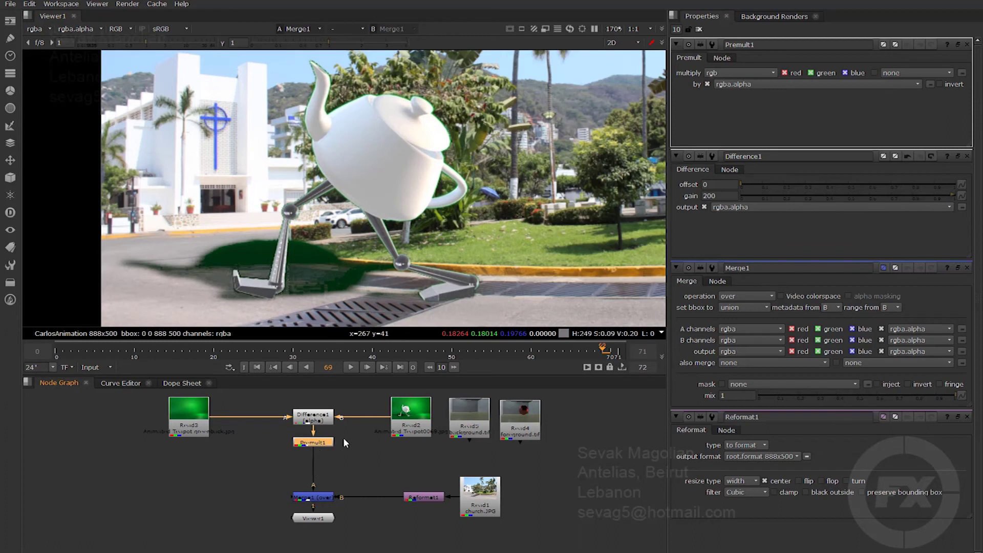
Insert an Erode (fast) node between Premult1 and Merge1.
key("Tab")
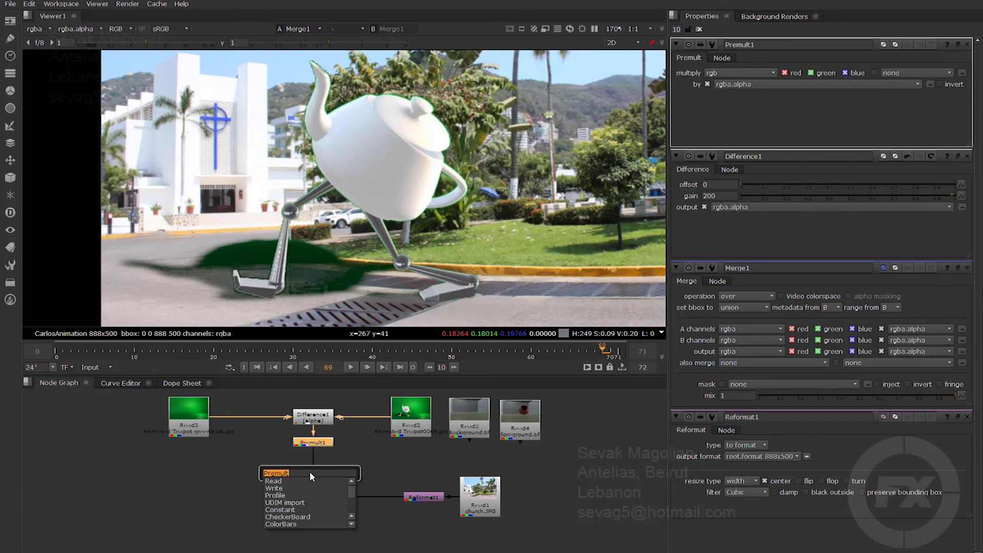
type("er")
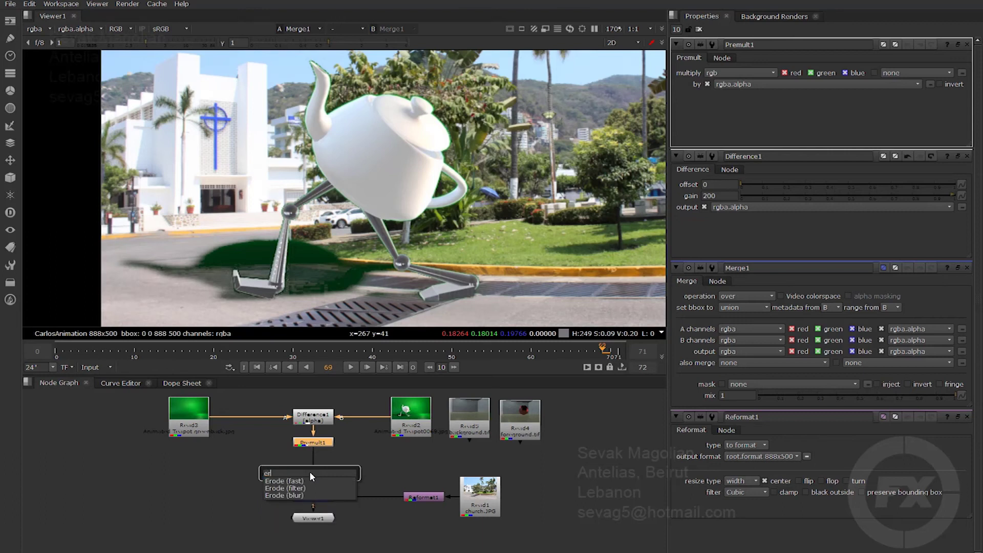
key("Down")
key("Down")
key("Up")
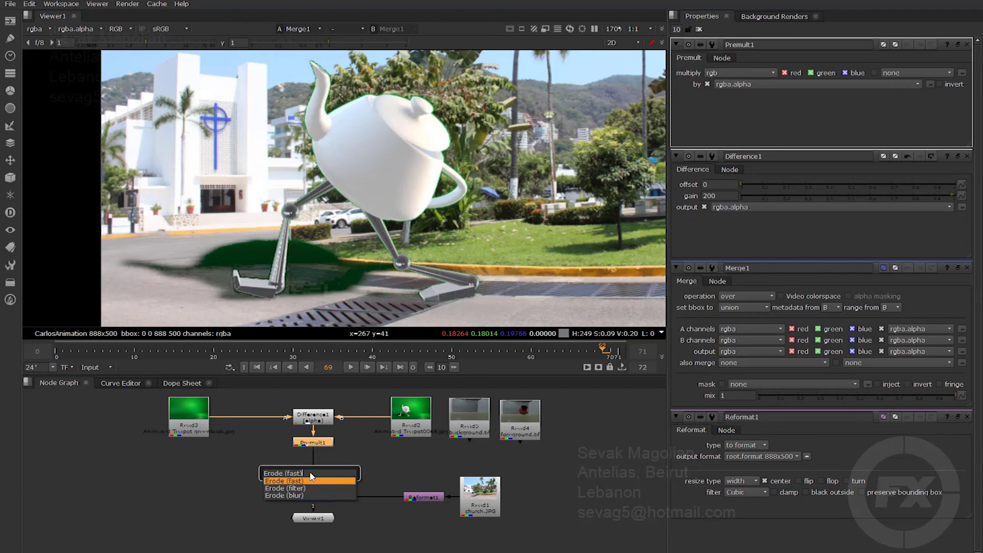
key("Down")
key("Down")
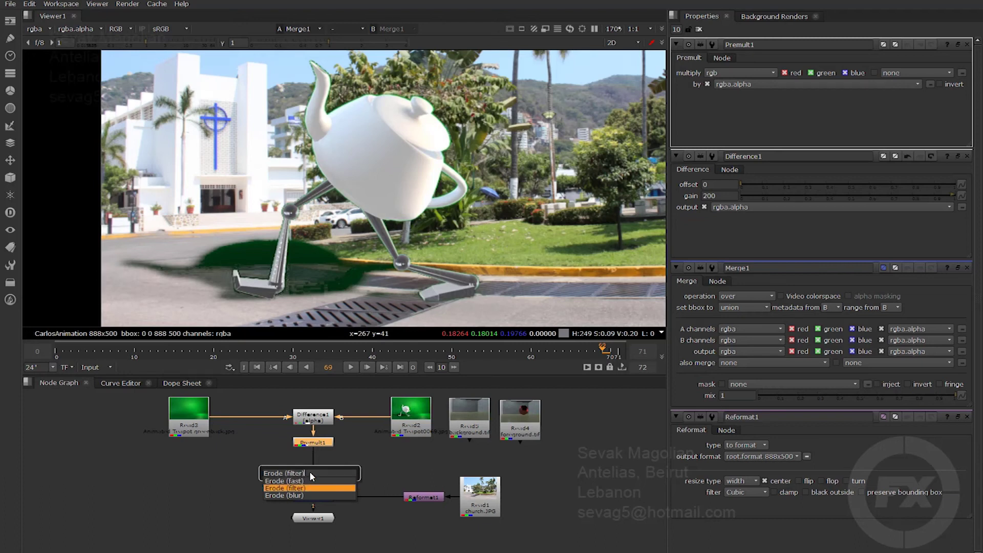
key("Up")
key("Up")
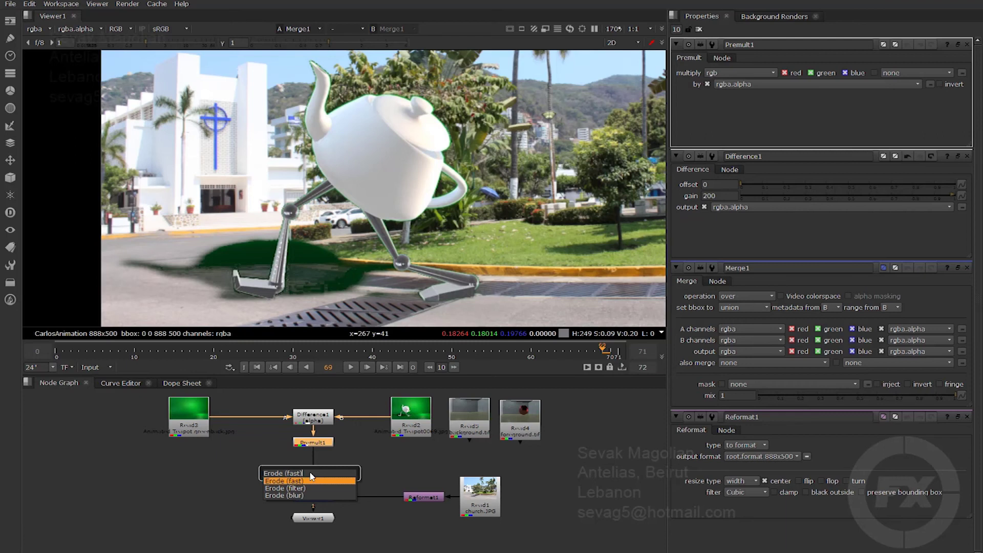
key("Return")
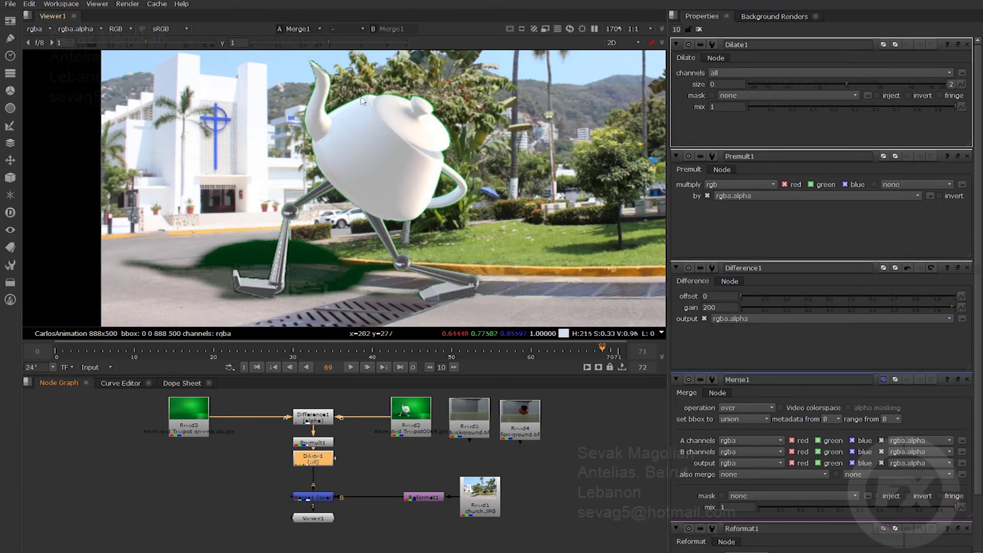
Try Dilate1 sizes of -0.005 and -0.2 on the teapot's edges, and delete the Dilate1 node.
mouse_move(843, 85)
left_mouse_down()
mouse_move(872, 83)
mouse_move(823, 85)
mouse_move(844, 84)
left_mouse_up()
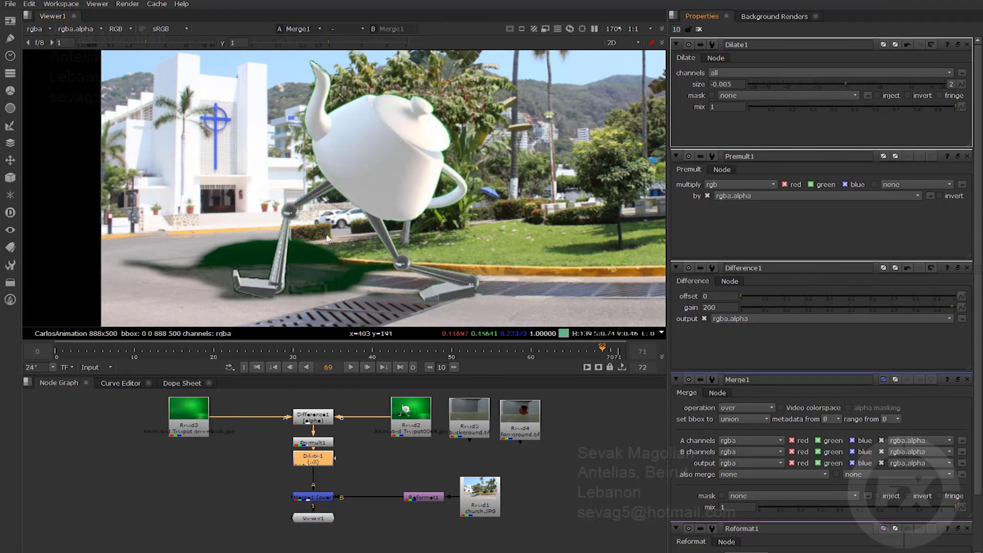
scroll(412, 293, "up", 3)
scroll(374, 237, "up", 4)
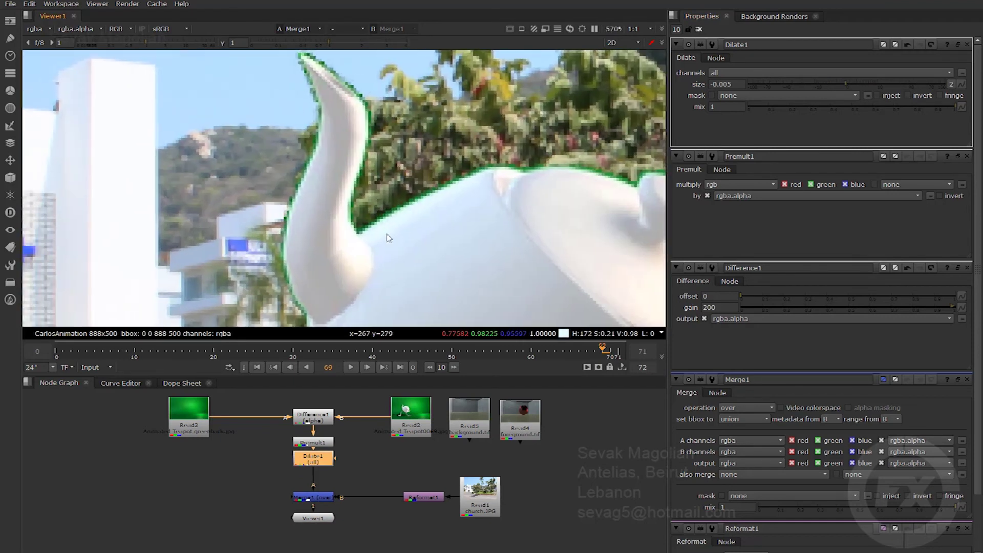
left_click_drag(848, 82, 843, 145)
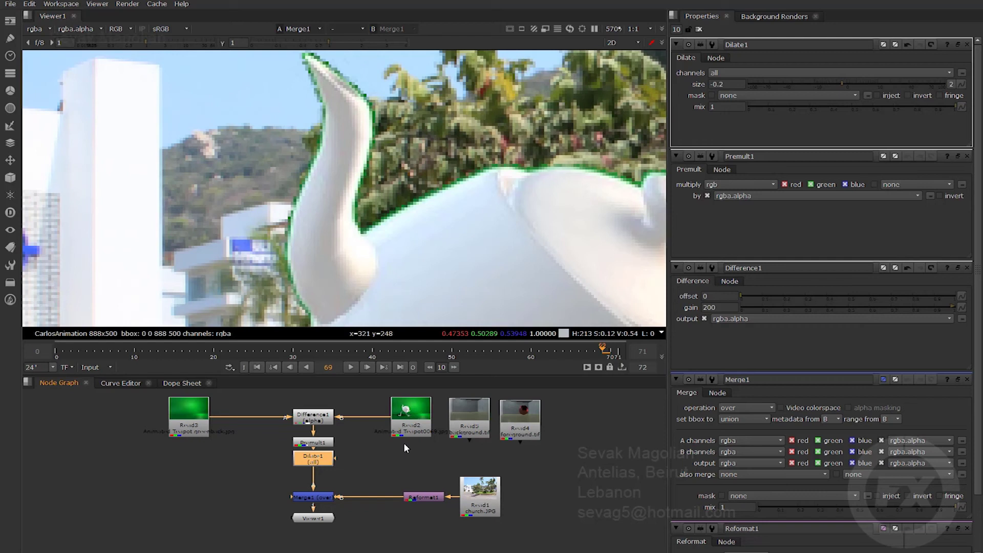
key("Delete")
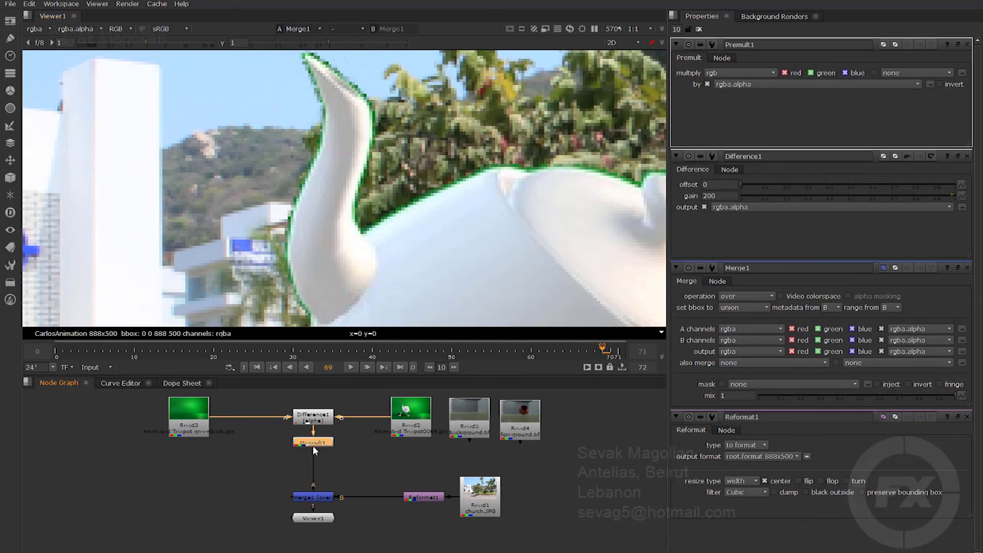
Insert an Erode (filter) node between Premult1 and Merge1, and set its size to 2.2.
key("Tab")
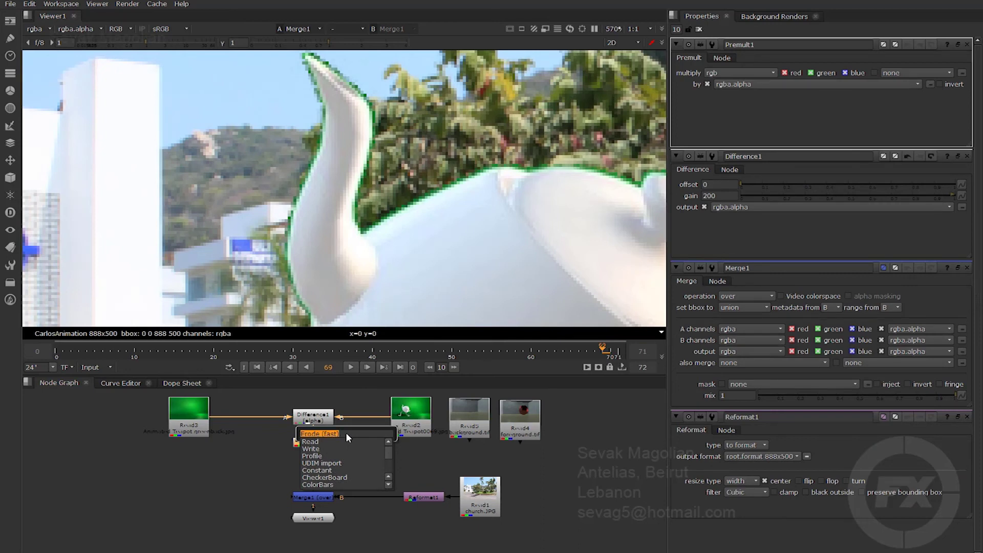
key("BackSpace")
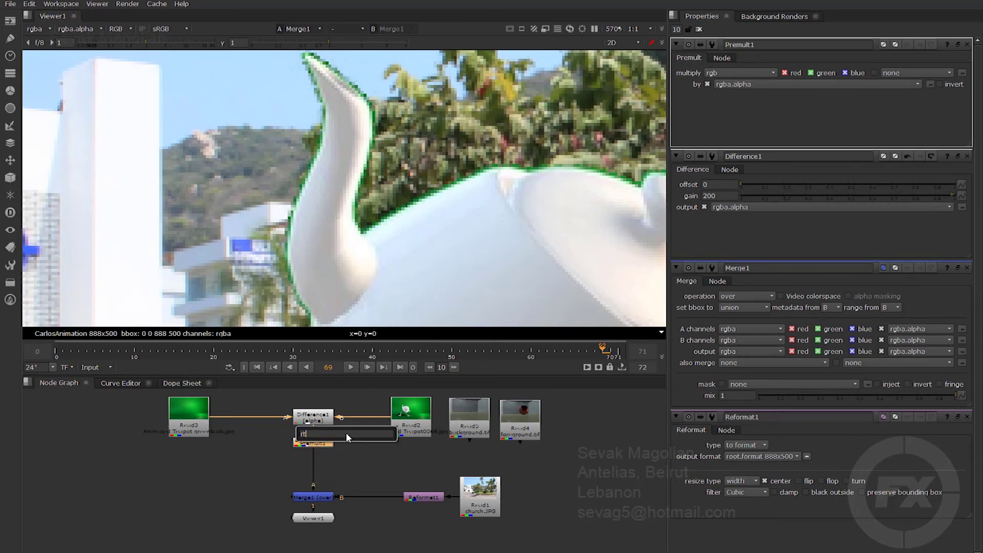
type("er")
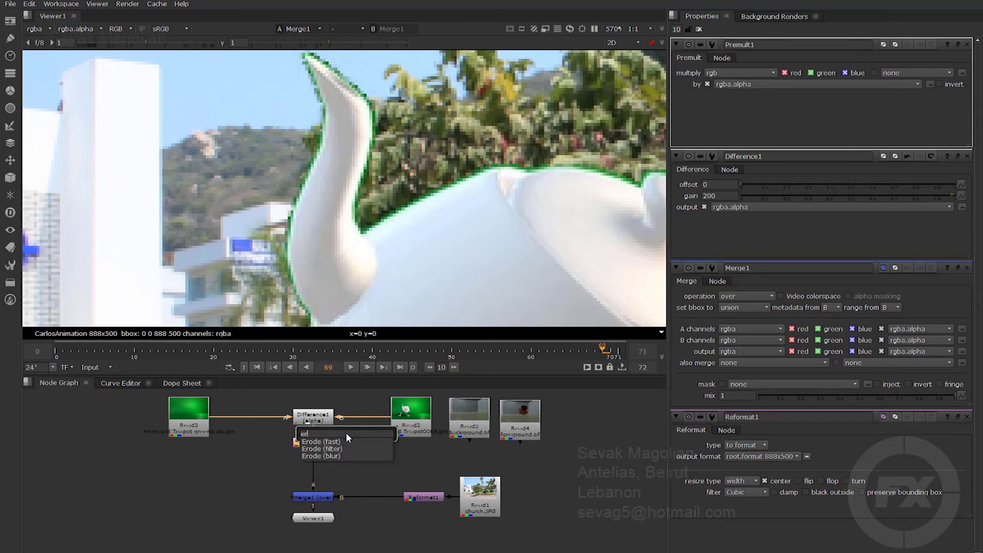
key("Down")
key("Down")
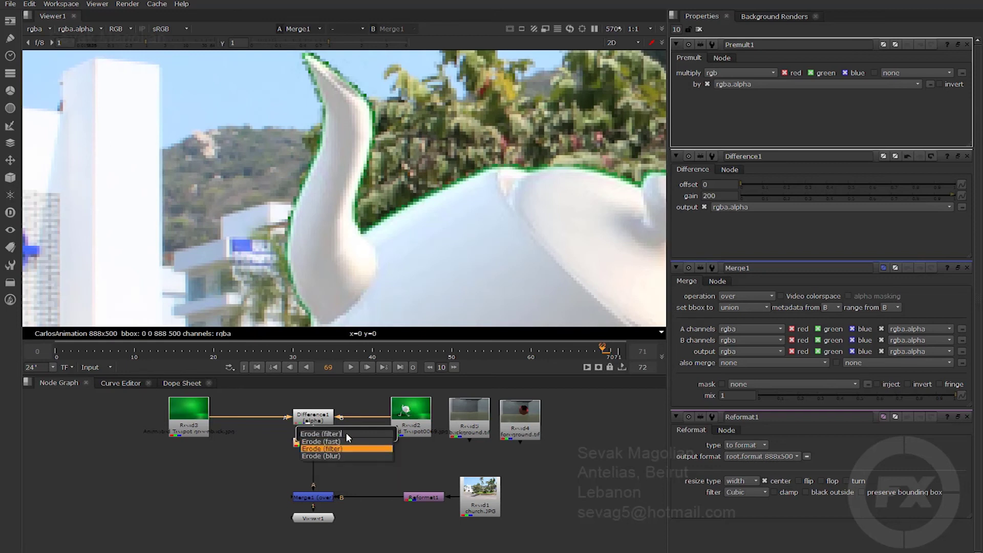
key("Return")
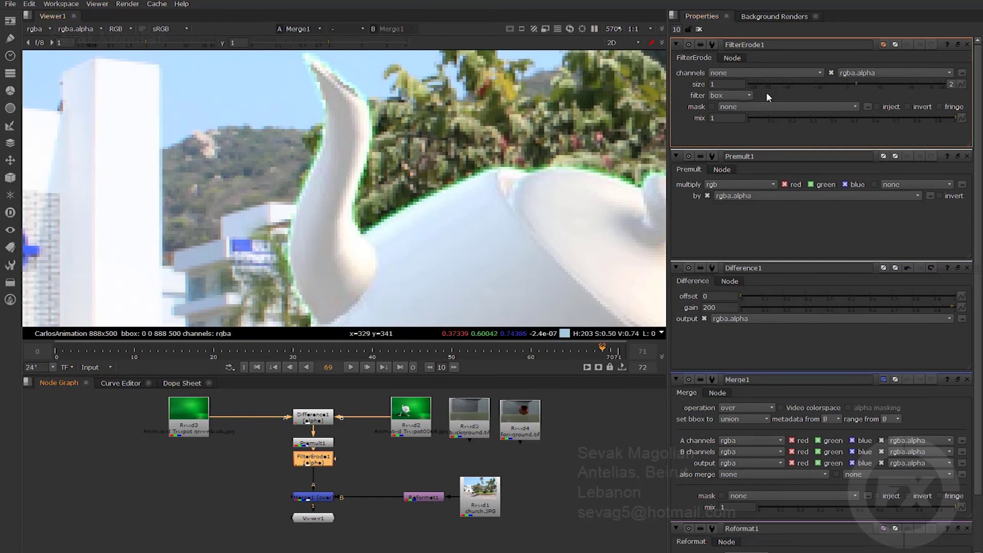
mouse_move(858, 87)
left_mouse_down()
mouse_move(818, 82)
mouse_move(873, 81)
mouse_move(862, 91)
left_mouse_up()
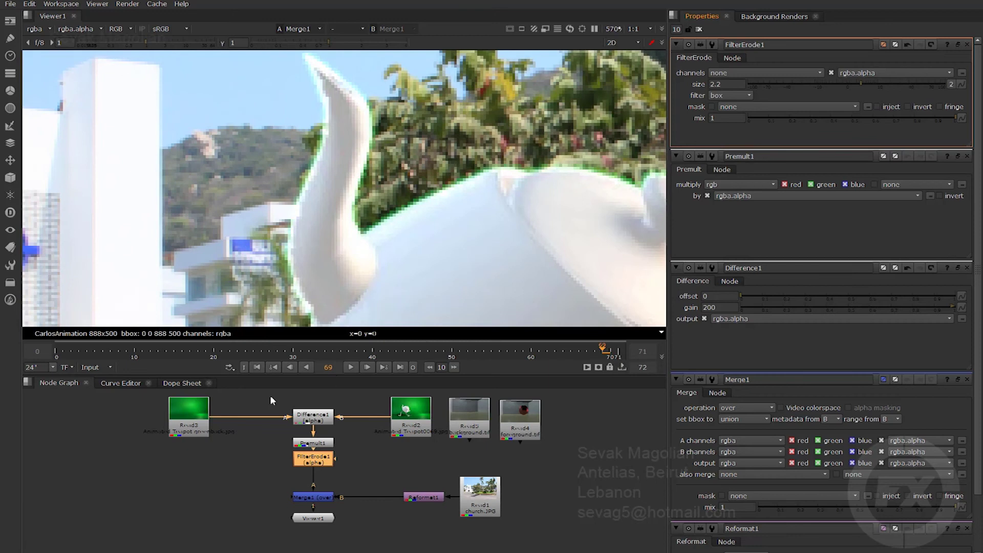
Disable the Premult1 node to see how the composite looks without it.
left_click_drag(314, 463, 317, 470)
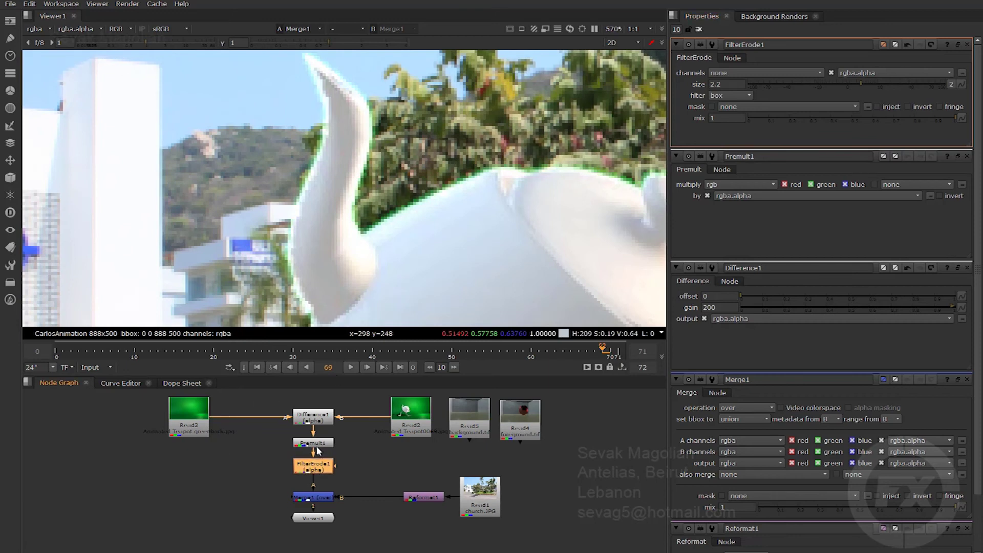
left_click(318, 444)
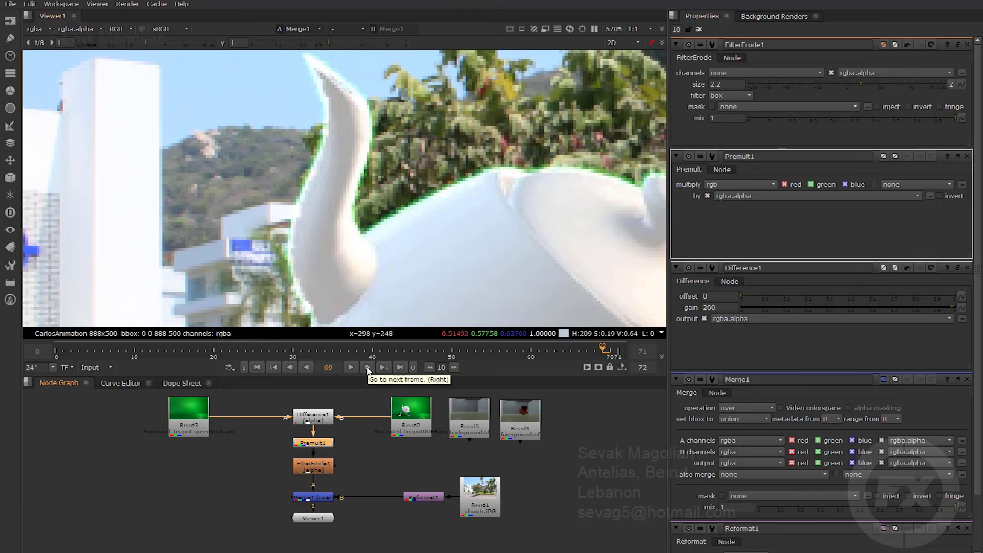
key("d")
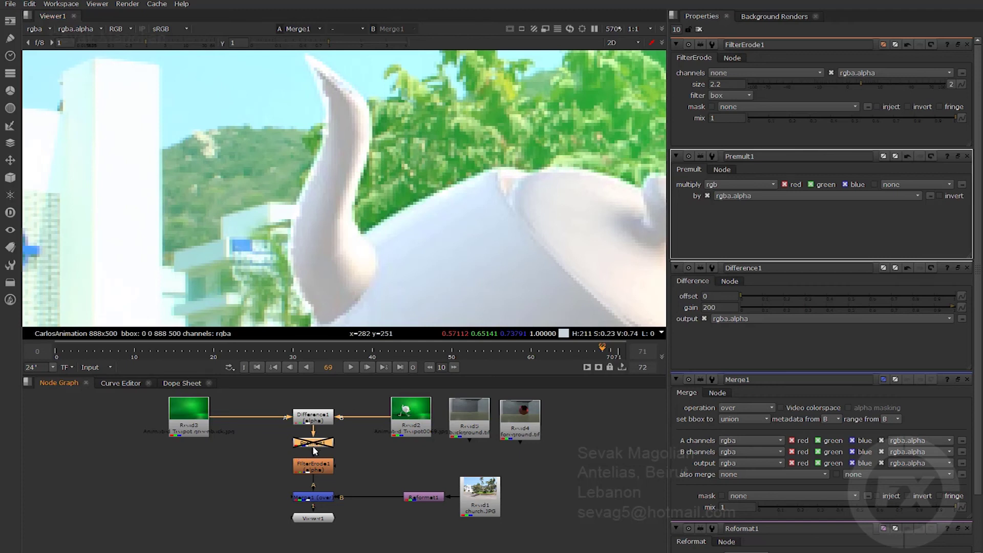
Detach Premult1, move FilterErode1 up below Difference1, then re-enable Premult1 and insert it between FilterErode1 and Merge1.
left_click_drag(315, 450, 155, 490)
left_click_drag(313, 470, 313, 449)
left_click(121, 504)
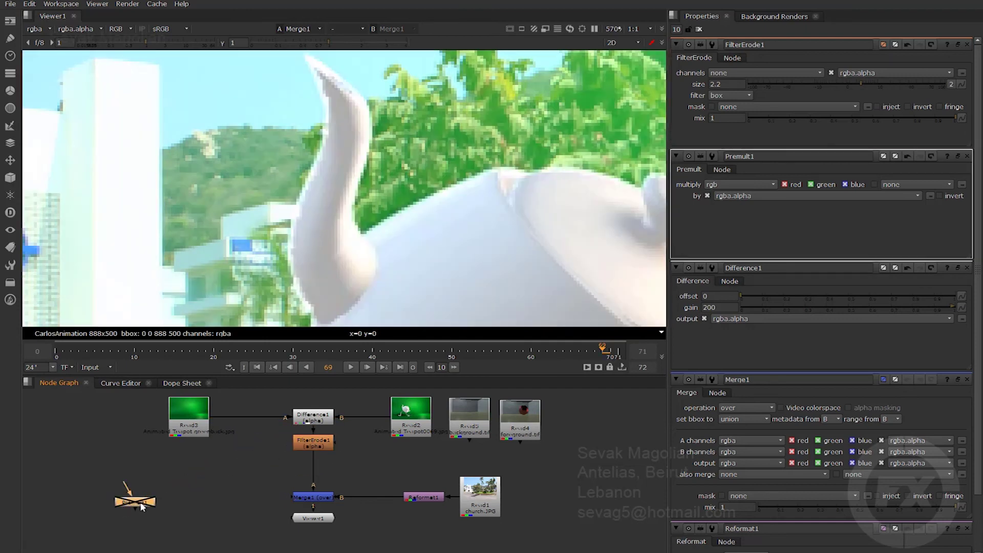
key("d")
left_click_drag(134, 502, 318, 470)
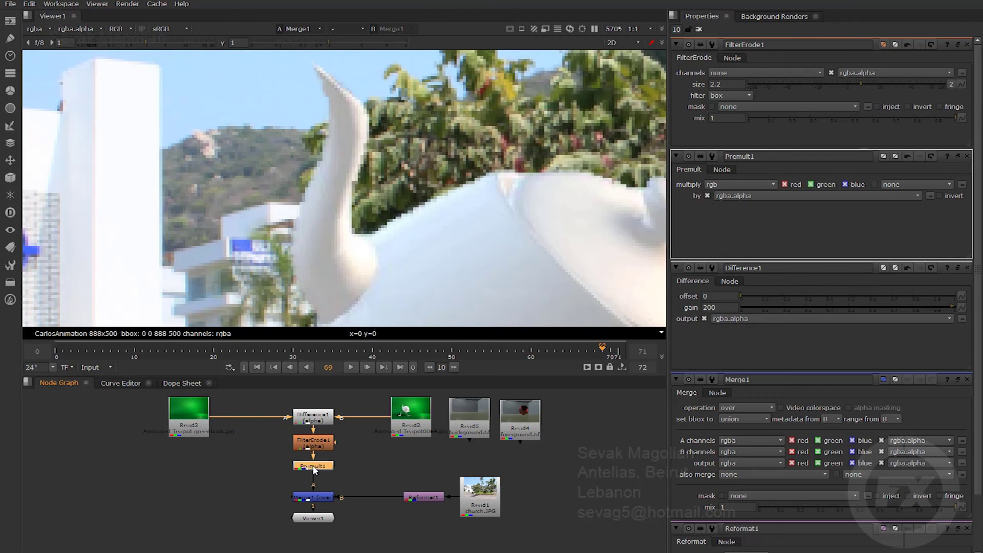
Examine the edges of the teapot's spout and lid up close in the composite.
scroll(444, 222, "down", 4)
middle_click_drag(450, 256, 413, 224)
scroll(412, 223, "up", 2)
scroll(327, 105, "up", 5)
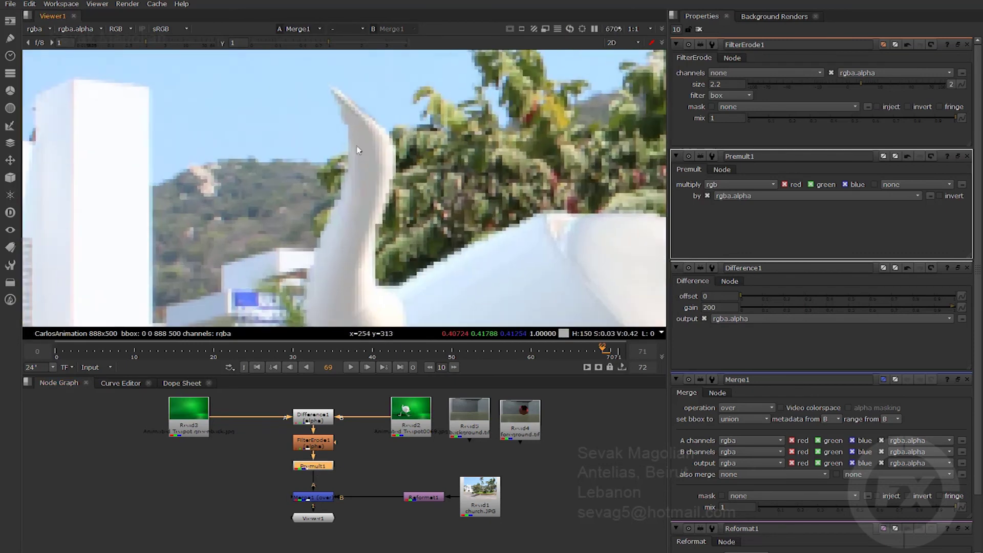
scroll(318, 133, "down", 5)
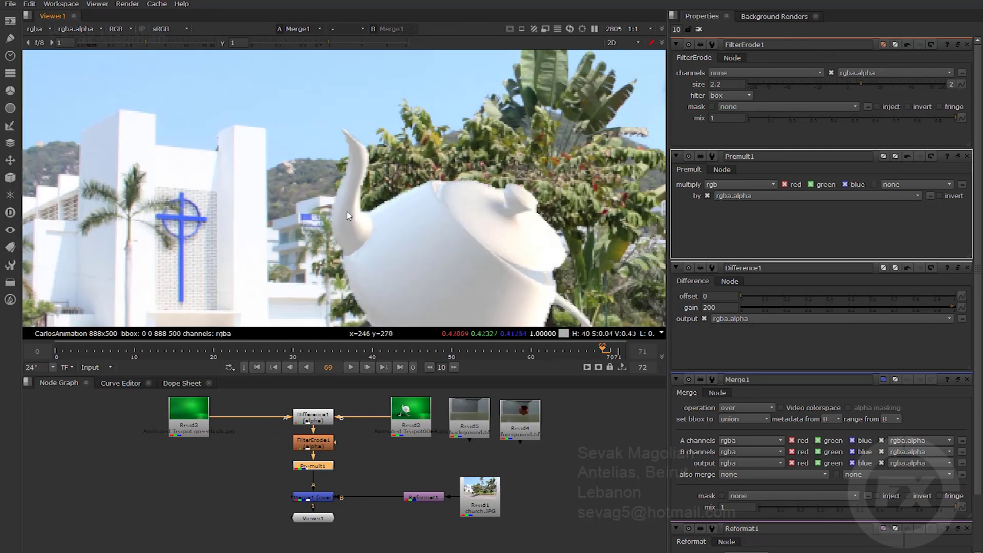
scroll(358, 195, "up", 3)
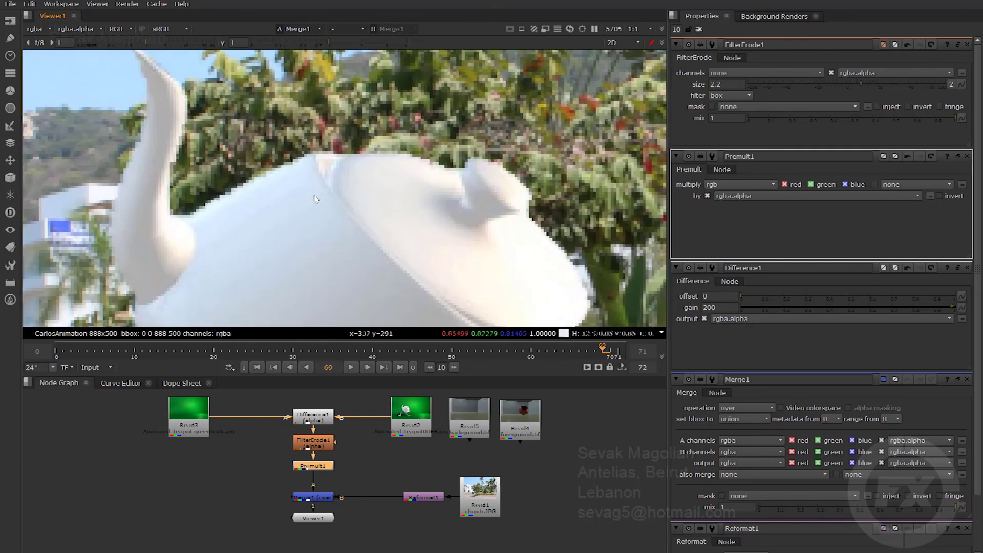
middle_click_drag(417, 237, 516, 327)
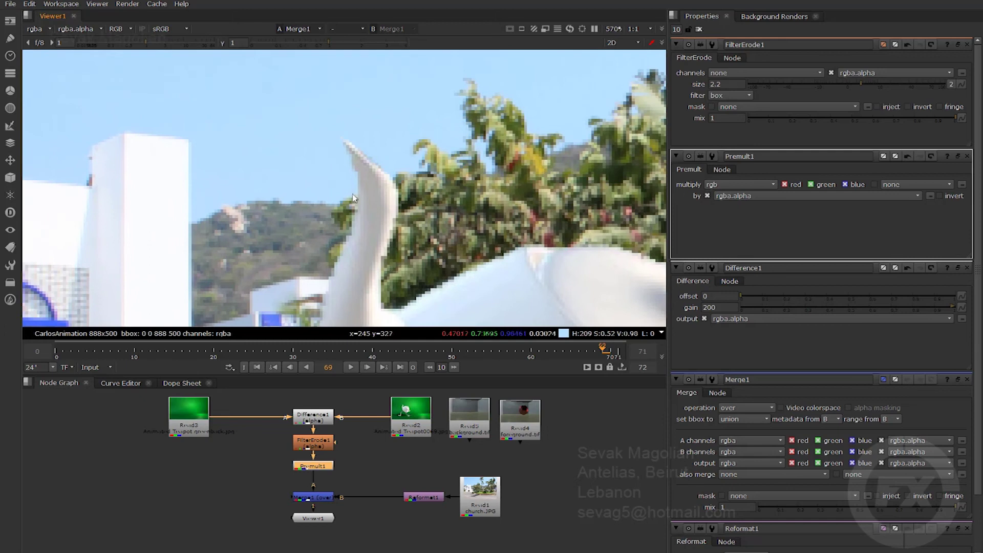
middle_click_drag(364, 217, 372, 207)
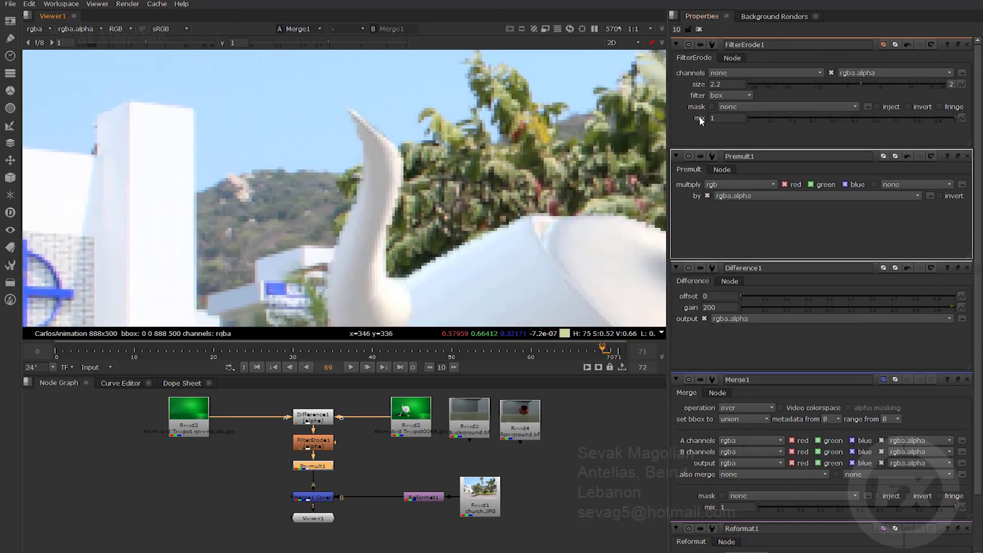
Try FilterErode1 sizes of -100, 2.4 and 1.4 on the teapot's matte.
left_click_drag(859, 85, 743, 105)
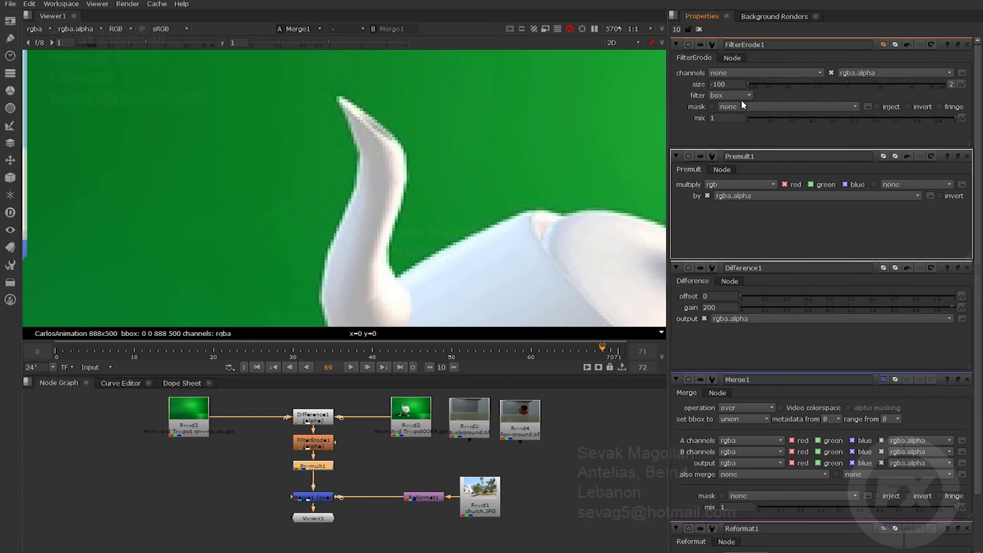
scroll(443, 197, "down", 10)
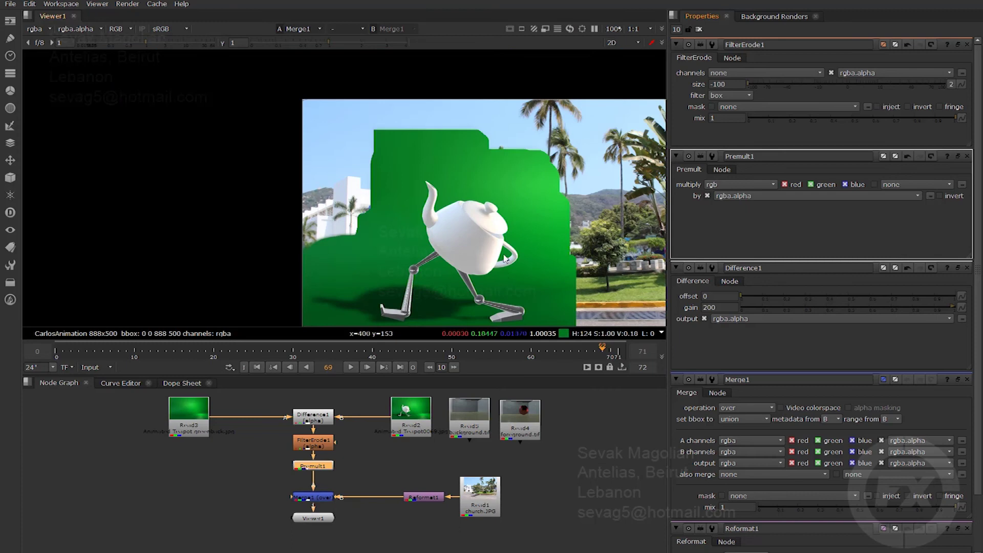
middle_click_drag(508, 273, 482, 231)
left_click_drag(760, 82, 861, 94)
scroll(403, 184, "up", 3)
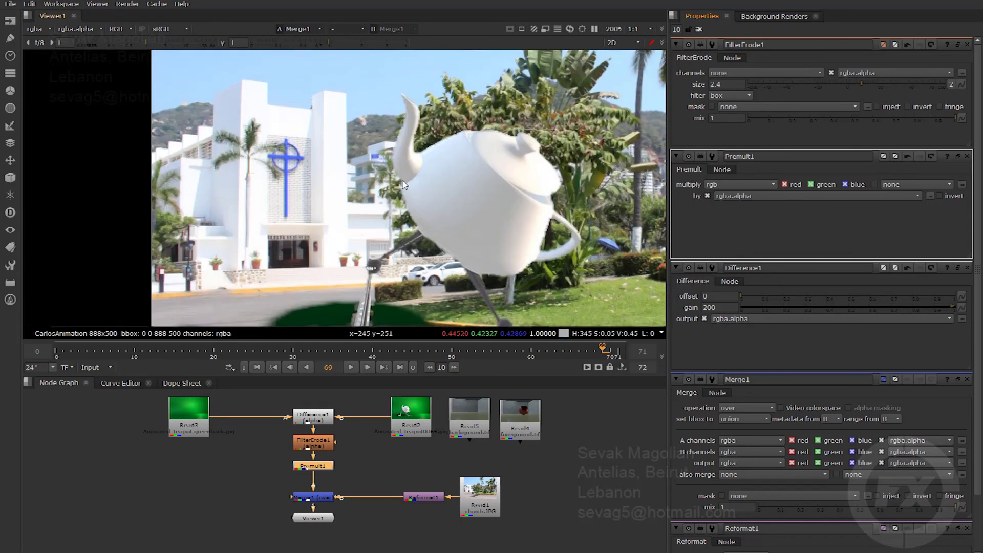
scroll(403, 184, "up", 5)
mouse_move(859, 81)
left_mouse_down()
mouse_move(867, 82)
mouse_move(858, 87)
left_mouse_up()
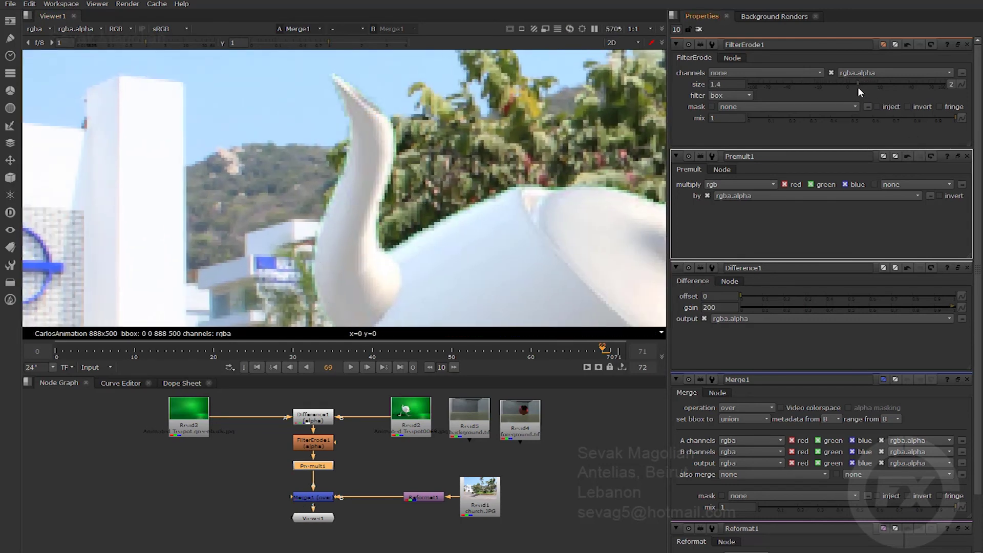
Check the eroded teapot against the church photo, both as a whole and around its body and handle.
scroll(444, 214, "down", 5)
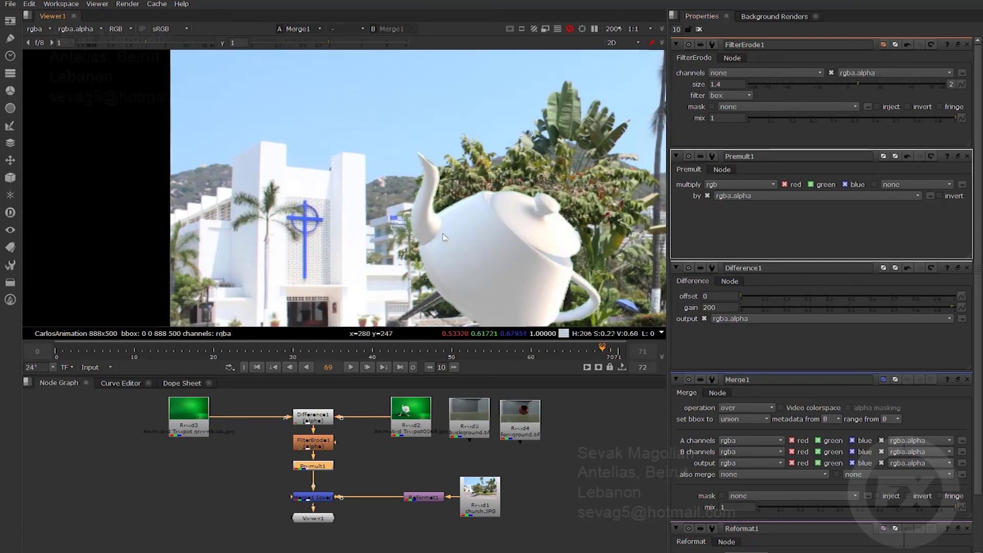
scroll(444, 214, "down", 2)
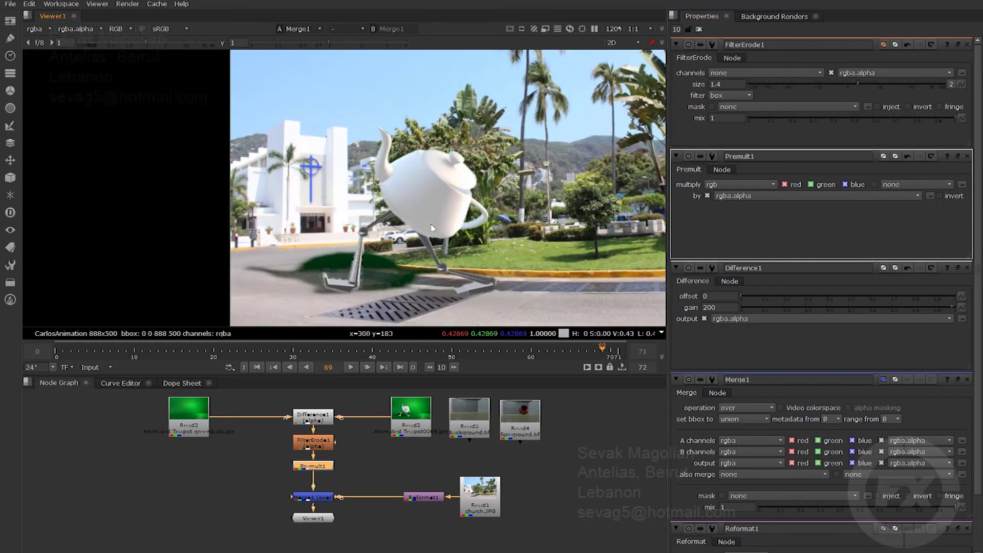
scroll(431, 228, "down", 3)
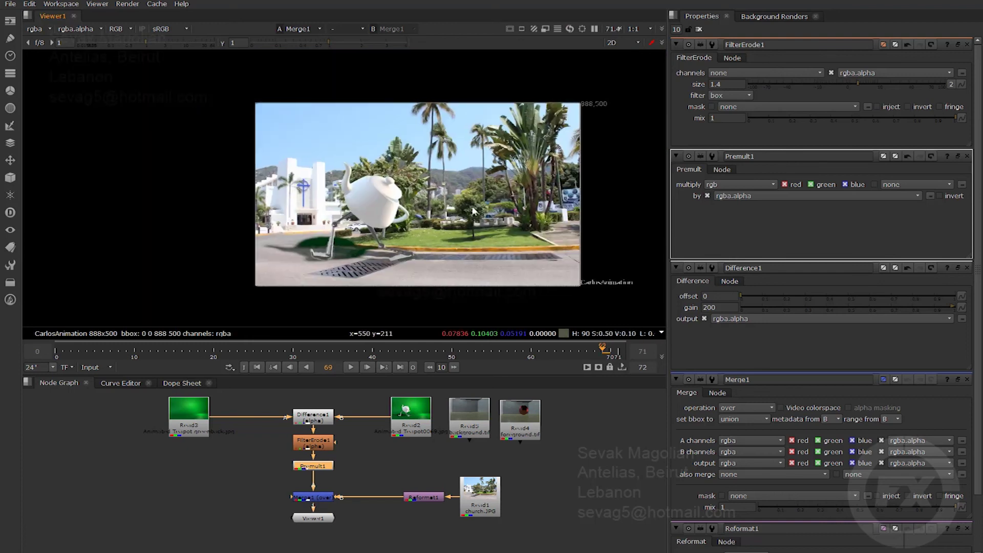
scroll(473, 211, "up", 8)
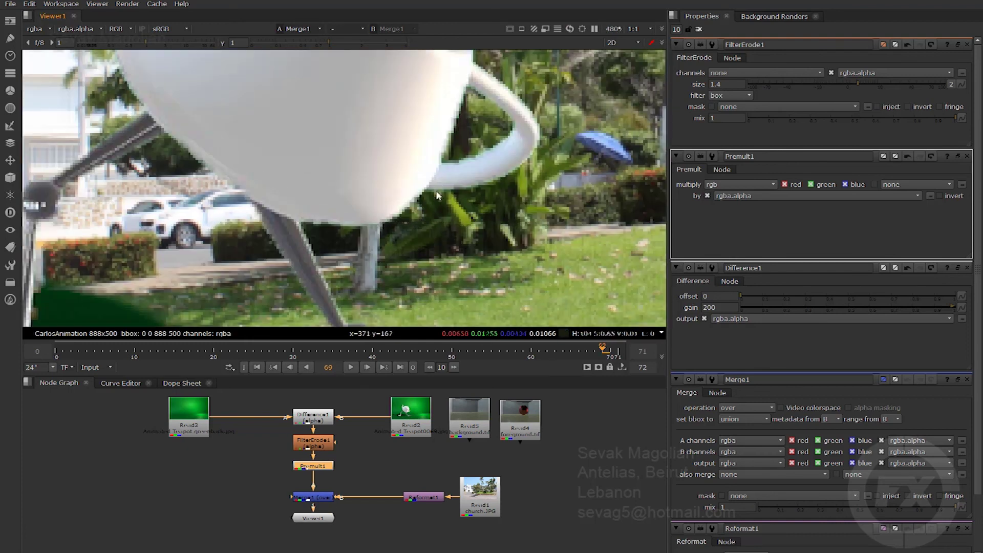
scroll(455, 227, "down", 2)
scroll(417, 191, "down", 1)
scroll(432, 227, "down", 3)
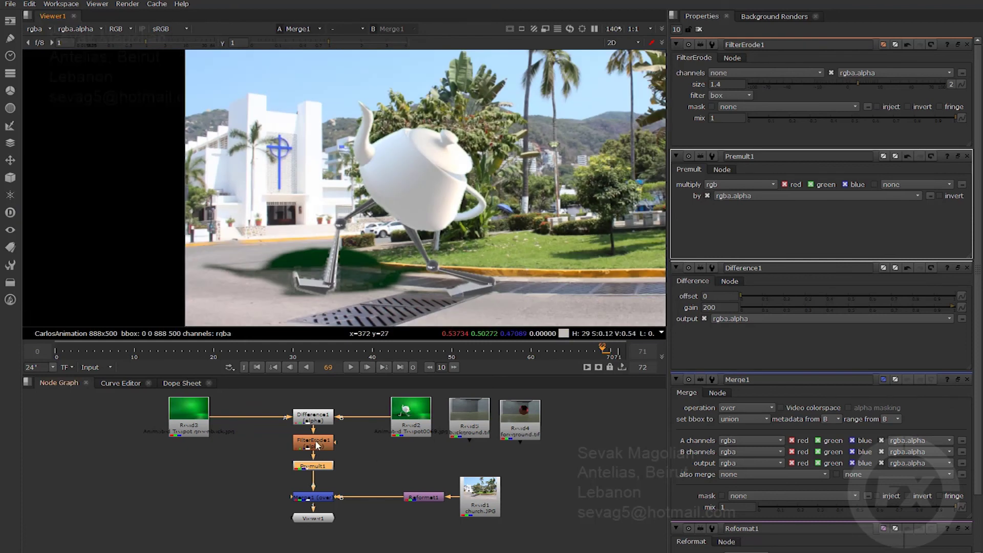
Delete the FilterErode1 node and insert an Erode (blur) node between Difference1 and Premult1.
left_click_drag(317, 444, 319, 440)
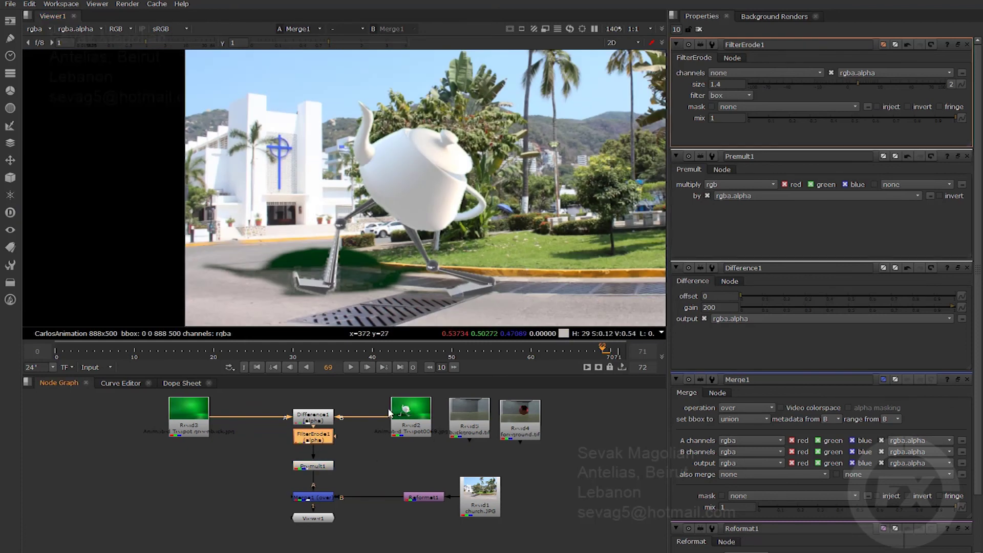
key("Delete")
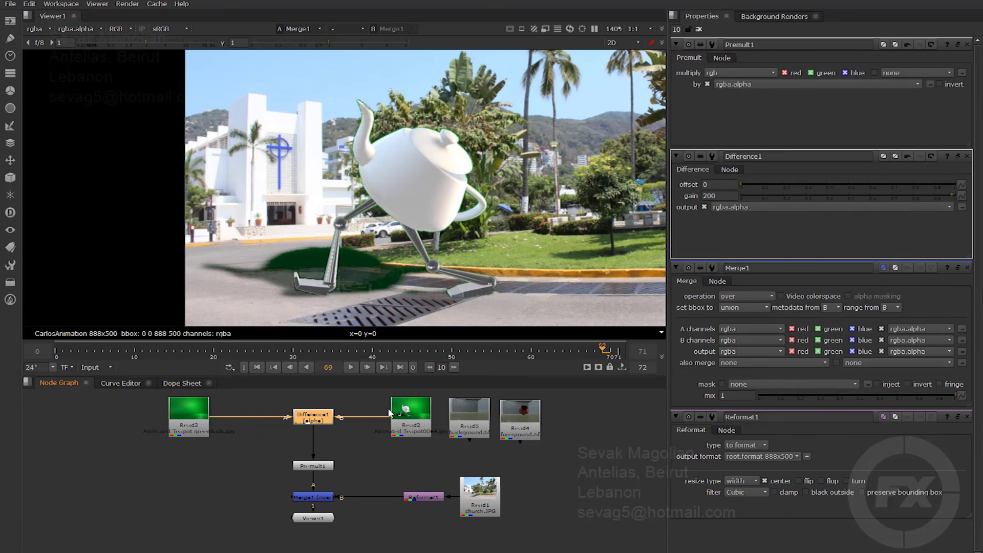
key("Tab")
type("erod")
key("Down")
key("Down")
key("Down")
key("Return")
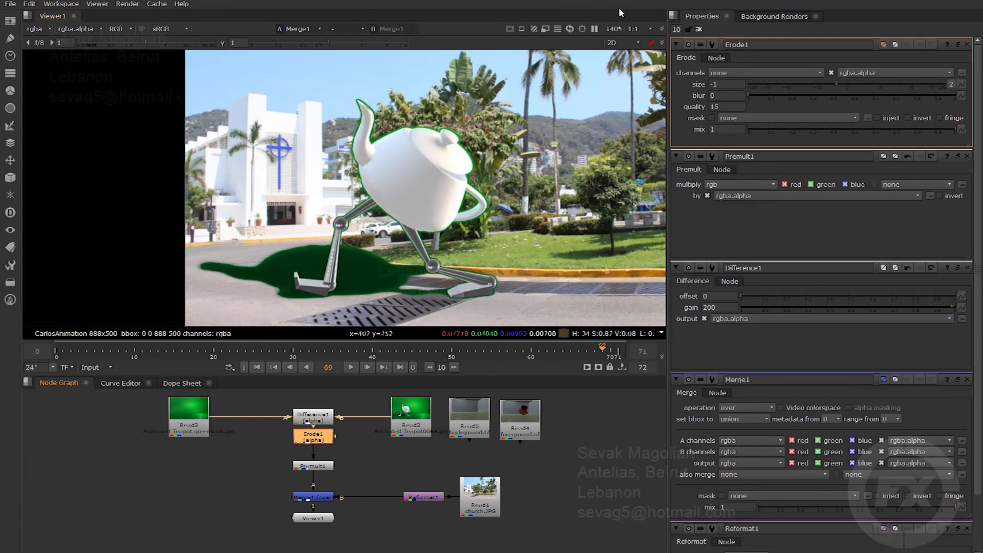
Set Erode1's size to 1.2, its blur to 0.715 and its quality to 30.
left_click_drag(834, 81, 856, 84)
scroll(408, 193, "up", 4)
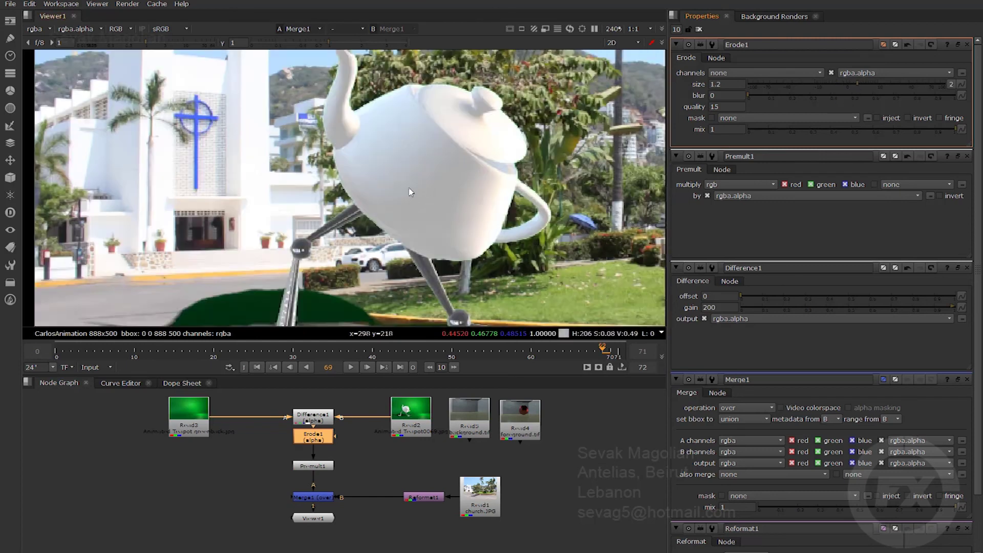
scroll(433, 210, "up", 4)
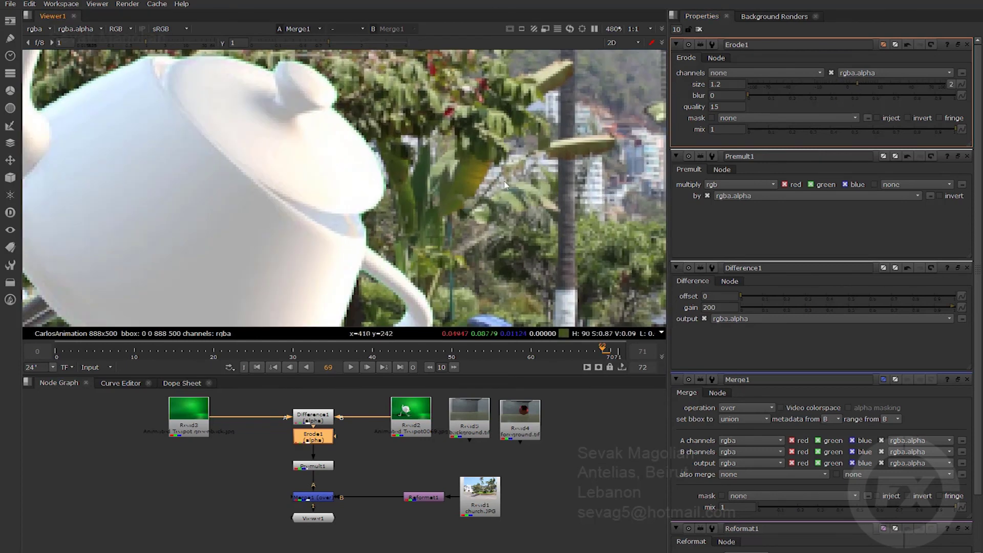
left_click_drag(751, 94, 892, 84)
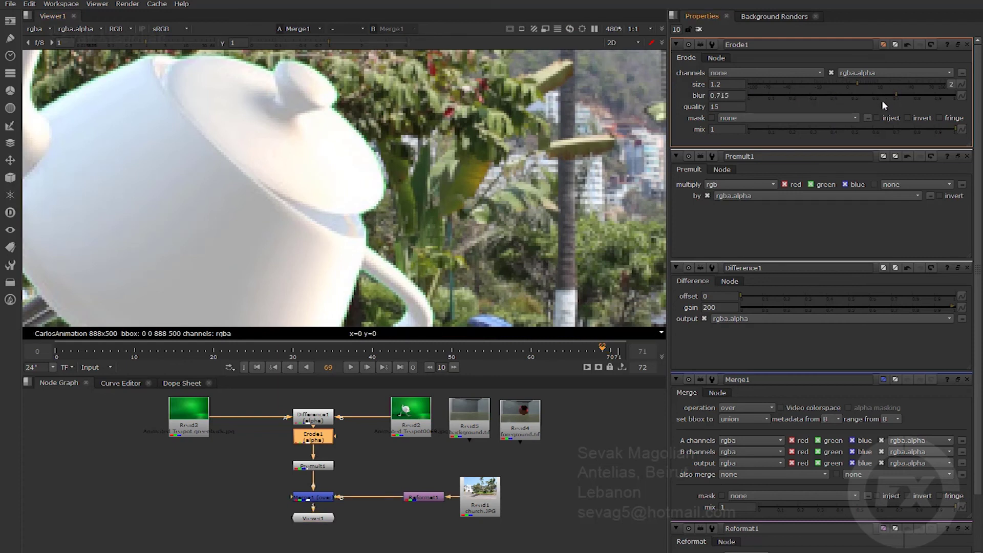
double_click(716, 107)
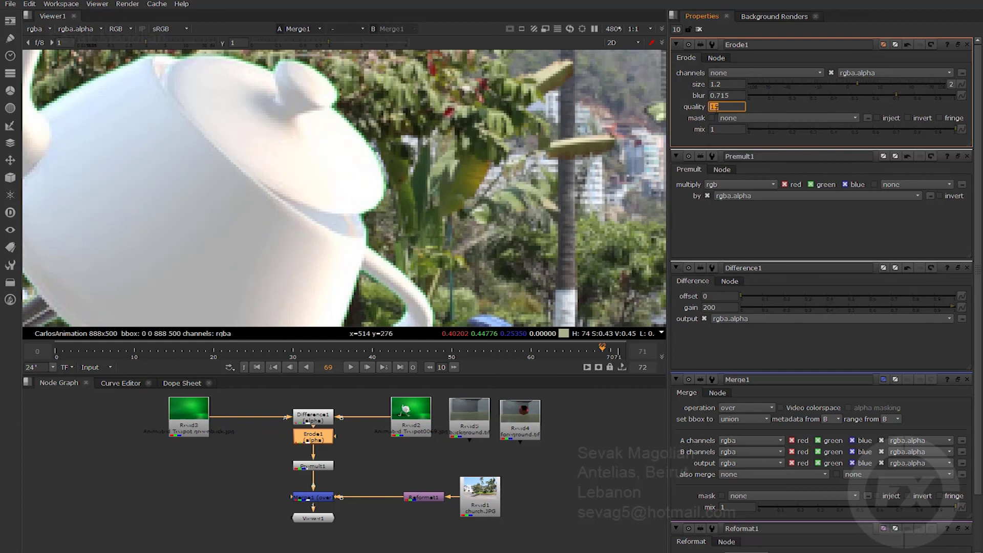
type("30")
key("Return")
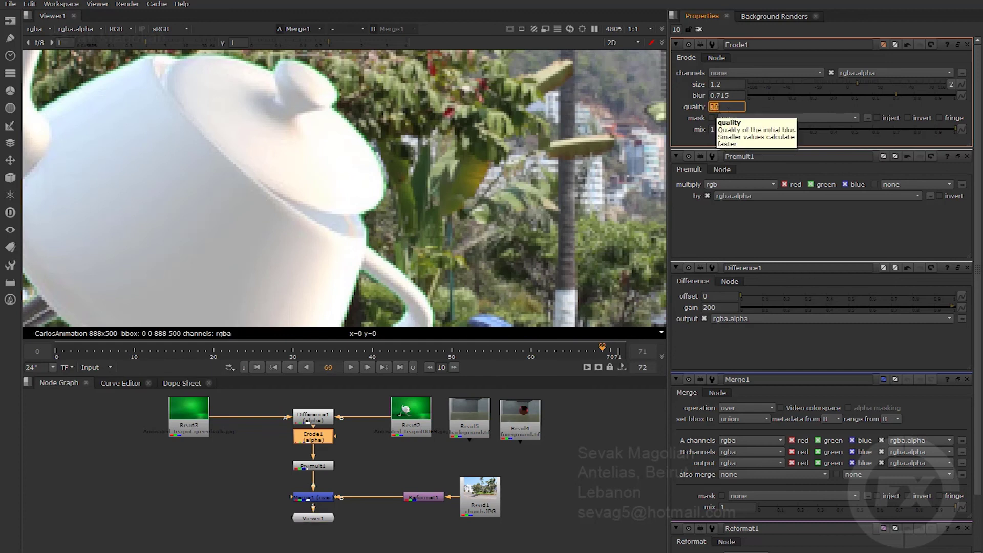
Try a blur of 1 and a size of 7 on Erode1, and delete the node.
left_click_drag(899, 96, 979, 116)
left_click_drag(853, 84, 872, 85)
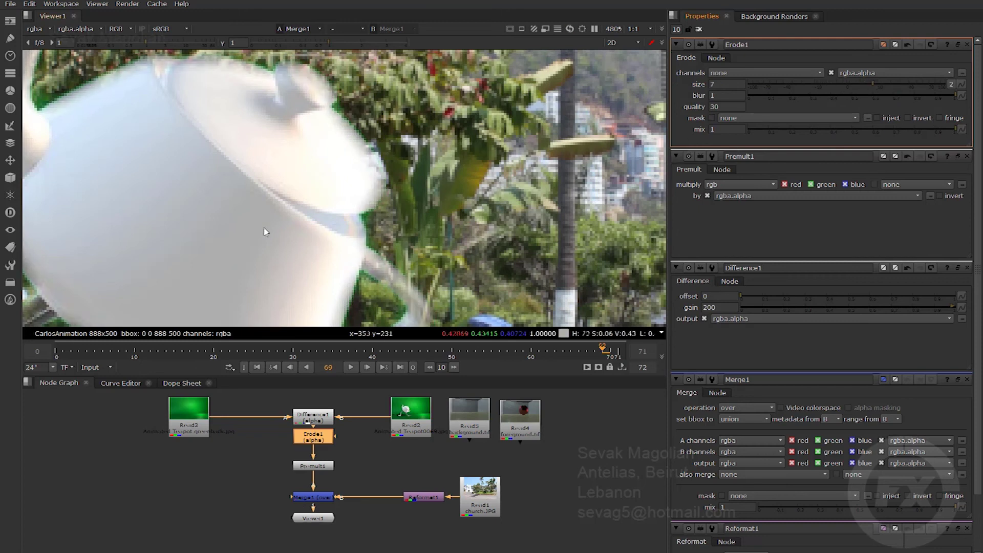
scroll(265, 232, "down", 5)
scroll(489, 240, "up", 3)
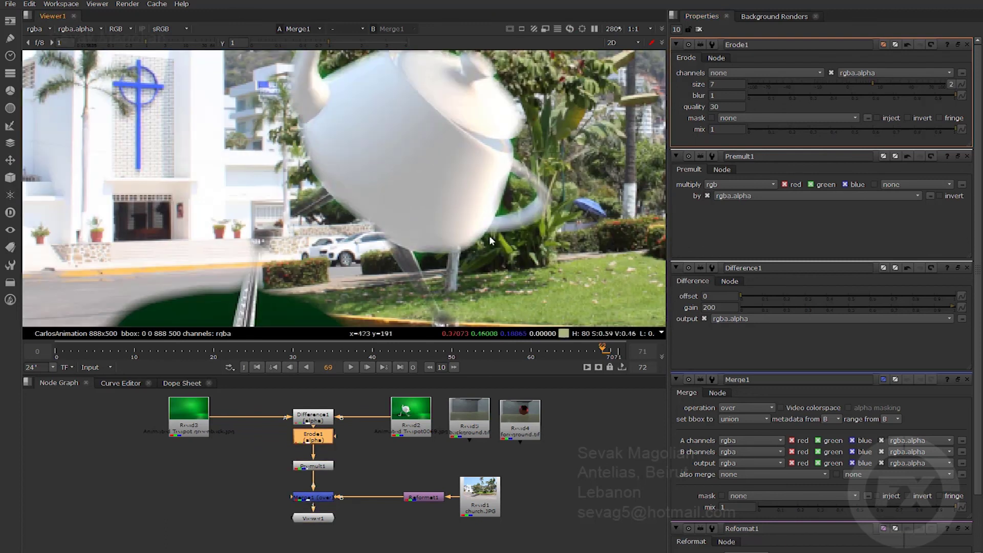
middle_click_drag(548, 138, 476, 209)
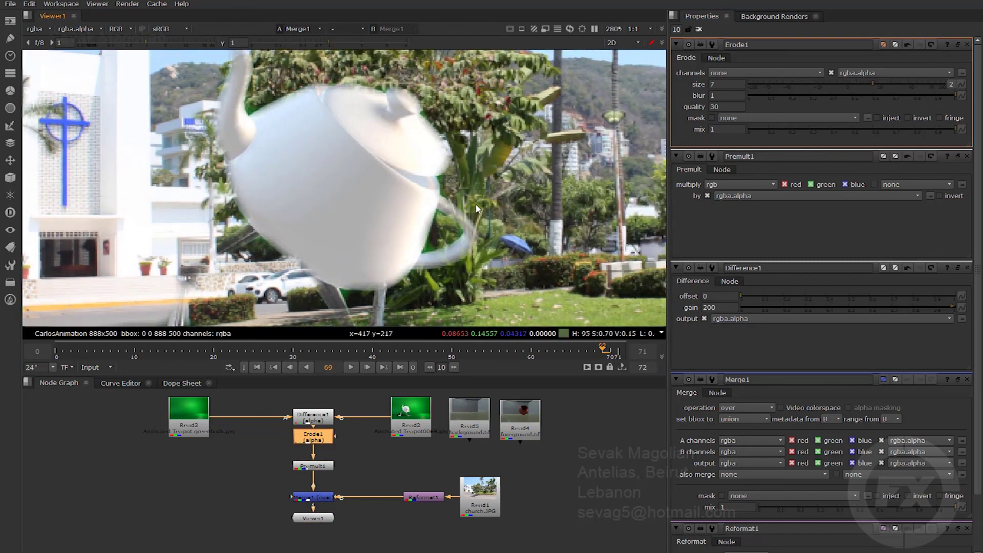
scroll(476, 209, "down", 2)
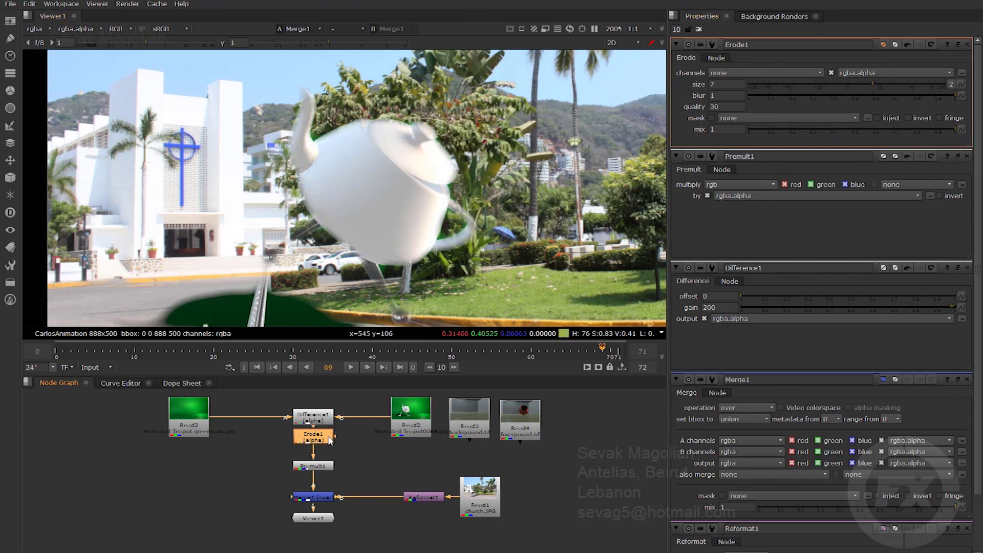
key("Delete")
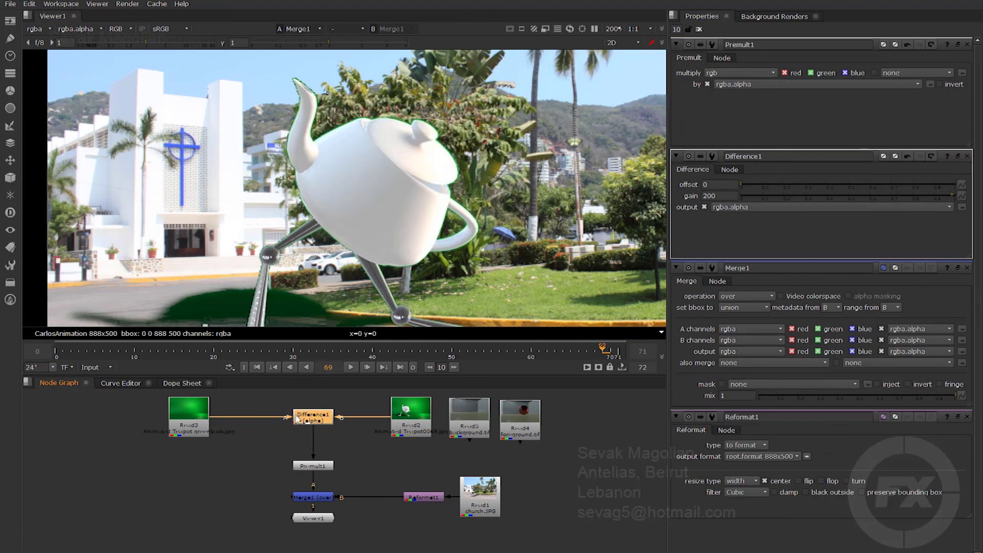
Insert an Erode (filter) node between Difference1 and Premult1.
key("Tab")
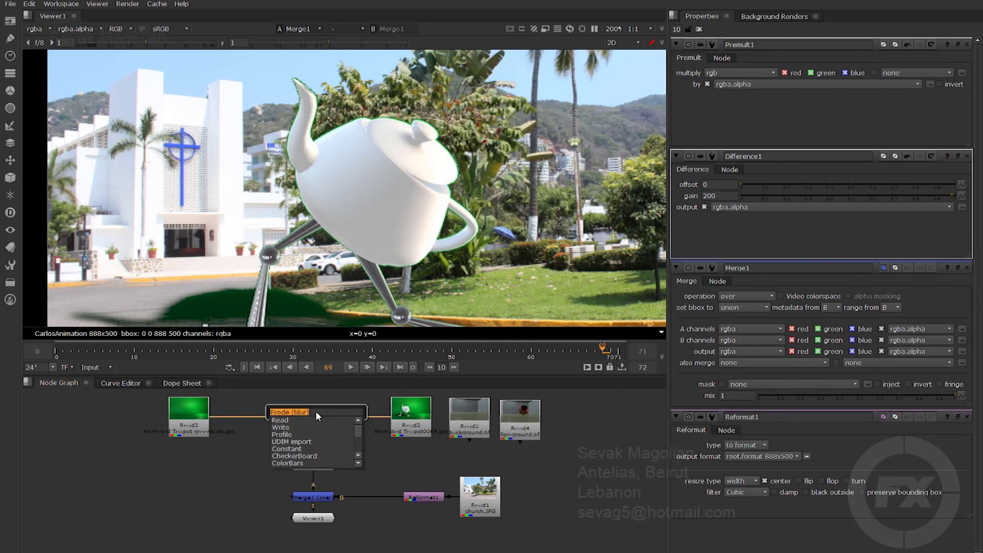
type("er")
key("Down")
key("Return")
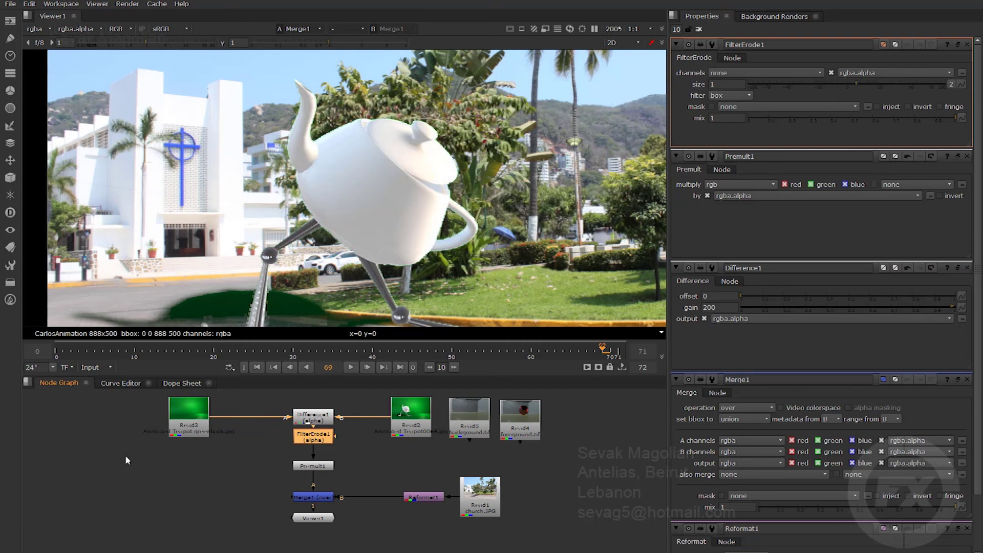
Try a size of 1.5 on FilterErode1 while viewing the teapot's edges, and settle on a size of 2.
scroll(555, 123, "up", 2)
middle_click_drag(556, 123, 427, 129)
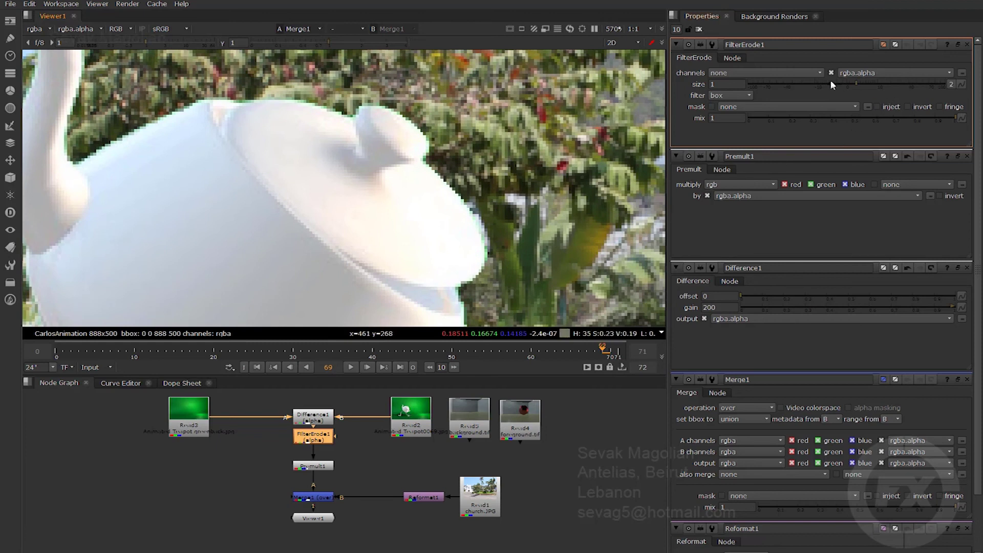
left_click(732, 85)
type(".5")
key("Return")
scroll(403, 109, "down", 5)
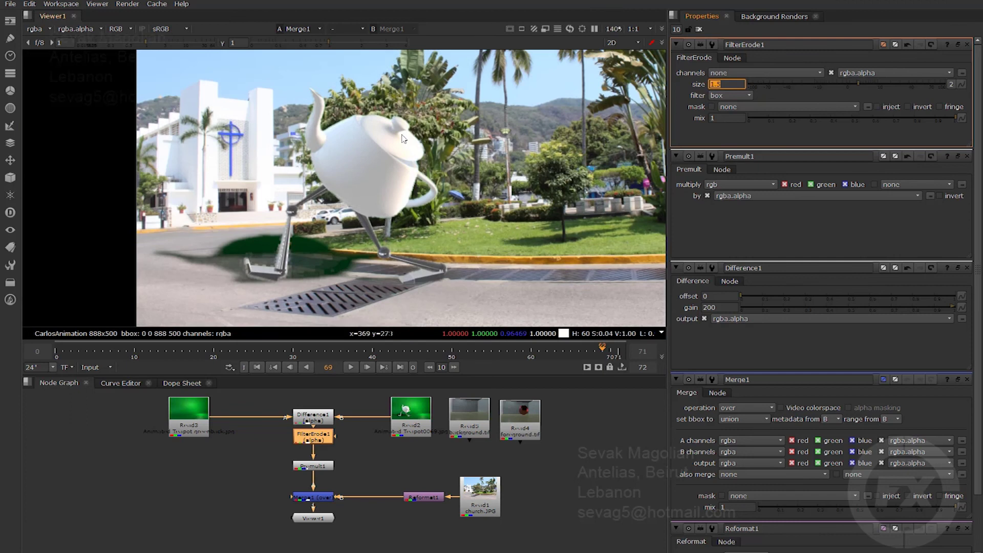
scroll(403, 109, "up", 1)
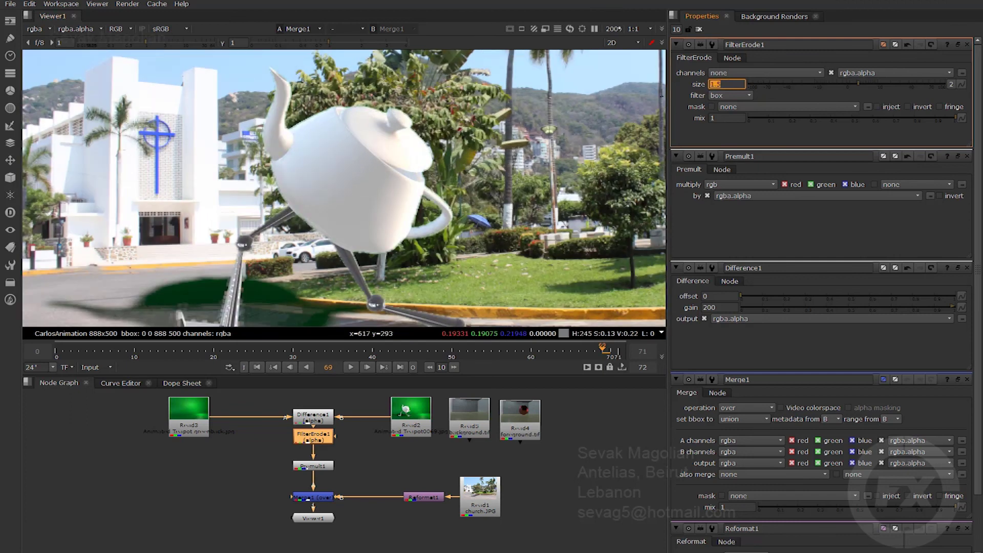
type("2")
key("Return")
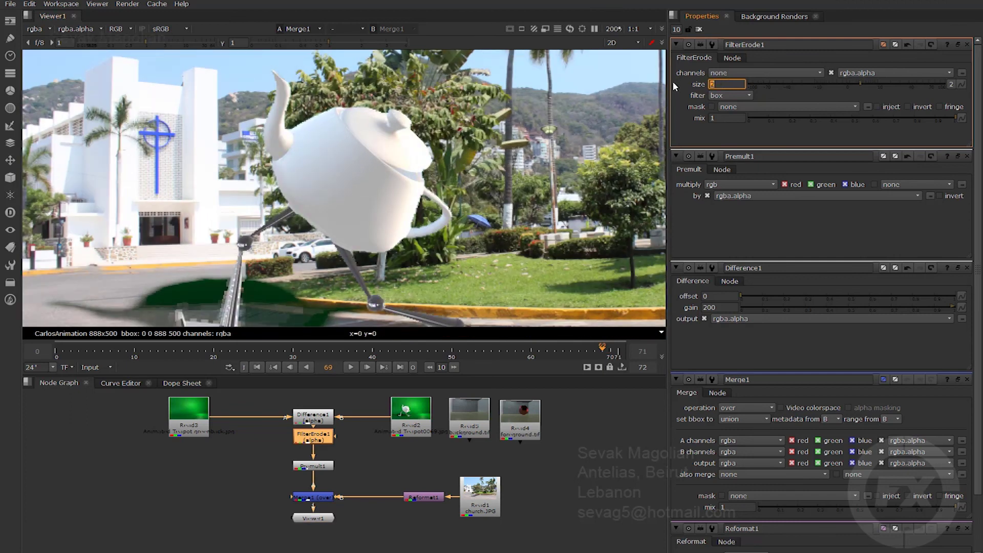
Move Premult1 down to make room and insert a Blur node between FilterErode1 and Premult1.
left_click_drag(323, 470, 323, 483)
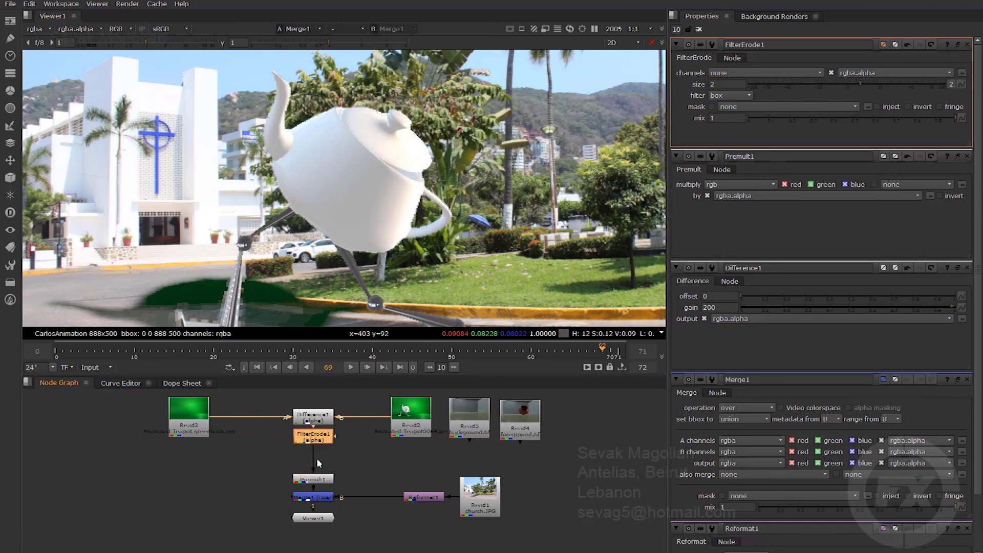
key("b")
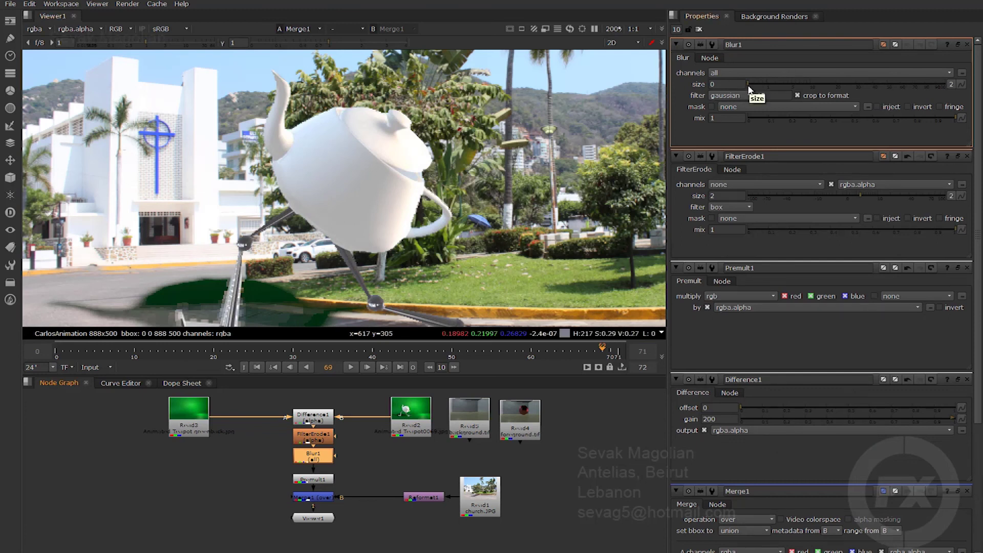
Replace the Blur node between FilterErode1 and Premult1 with an EdgeBlur node.
key("Delete")
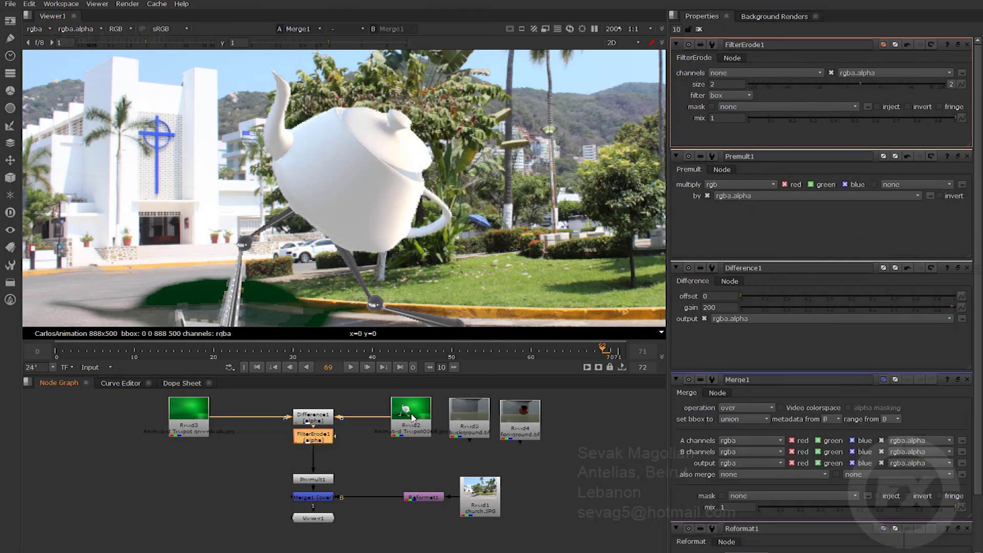
key("Tab")
type("edg")
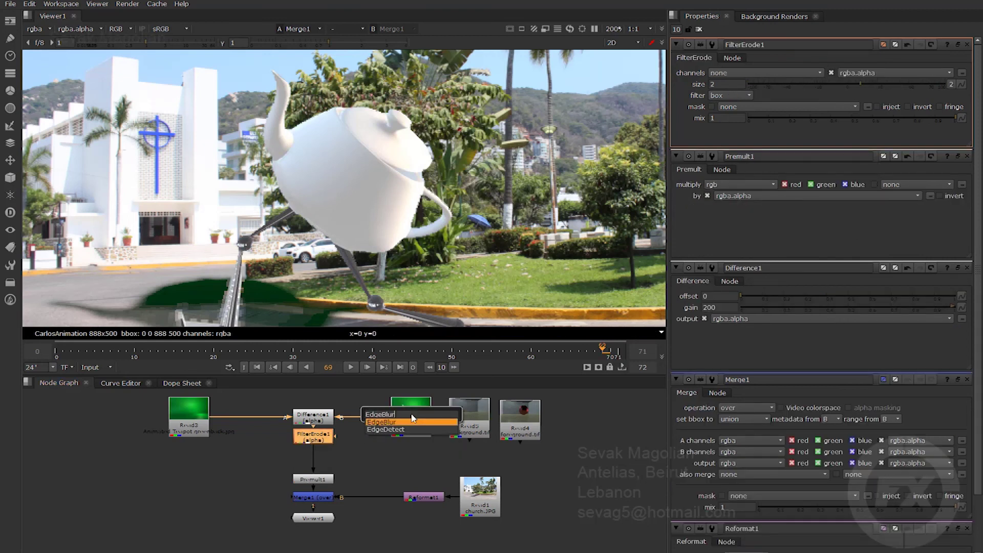
key("Return")
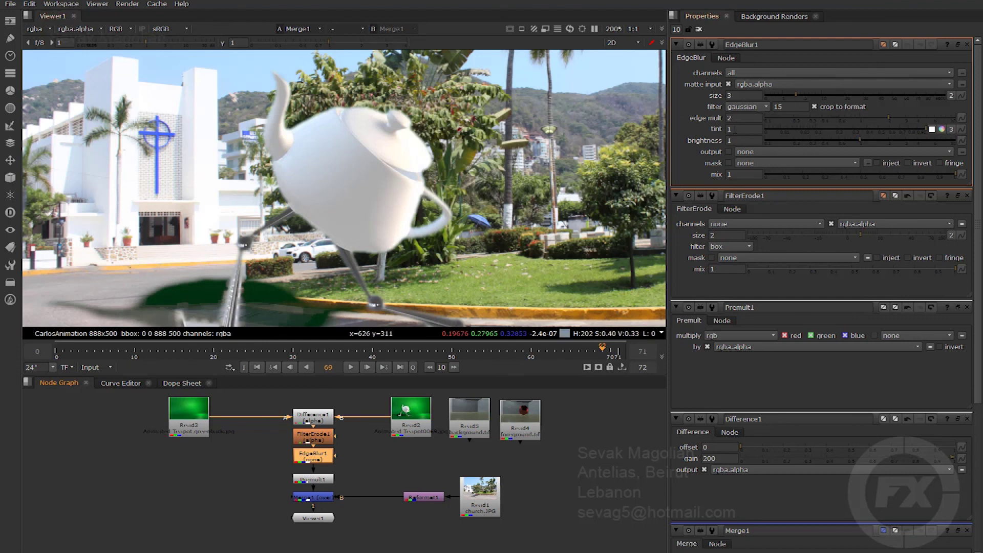
Reduce the EdgeBlur size to 1.9, compare its filter types, and settle on gaussian.
left_click_drag(794, 96, 789, 96)
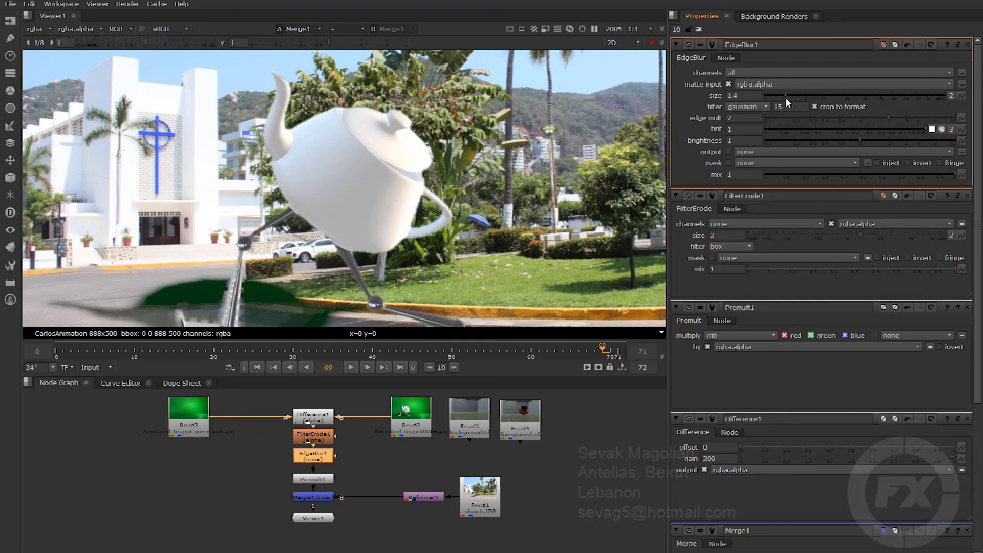
left_click_drag(789, 97, 787, 96)
left_click(747, 106)
left_click(750, 95)
left_click(752, 106)
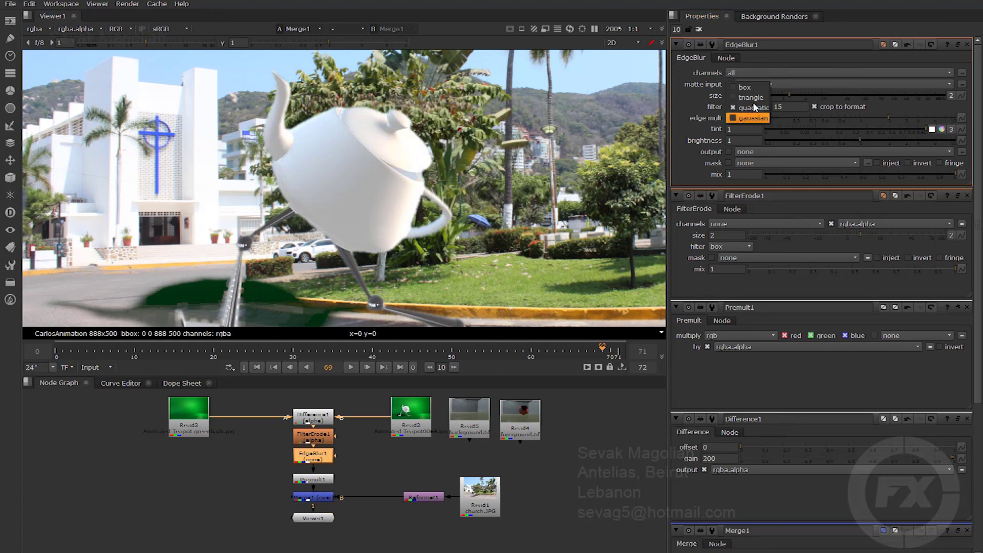
left_click(754, 95)
left_click(752, 107)
left_click(752, 96)
left_click(751, 107)
left_click(747, 139)
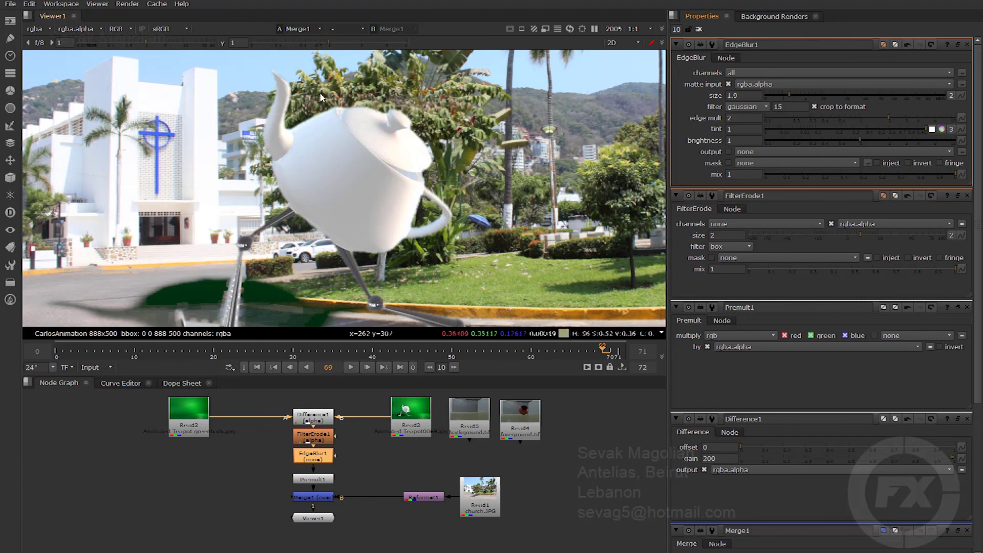
Scrub through the animation to check the keyed teapot over the church photo on different frames.
scroll(384, 218, "down", 2)
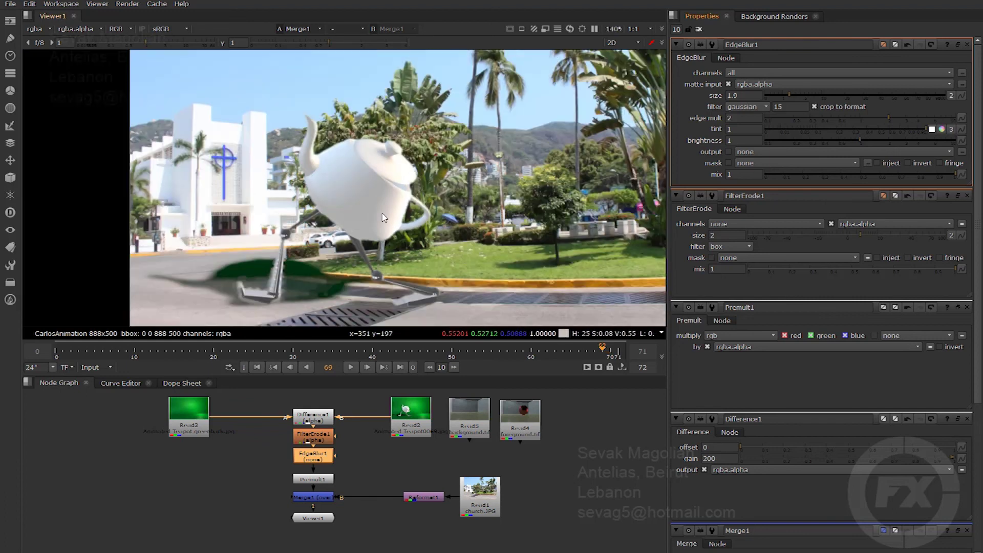
scroll(384, 217, "down", 2)
left_click_drag(201, 350, 309, 371)
left_click_drag(237, 370, 94, 373)
left_click_drag(159, 370, 461, 358)
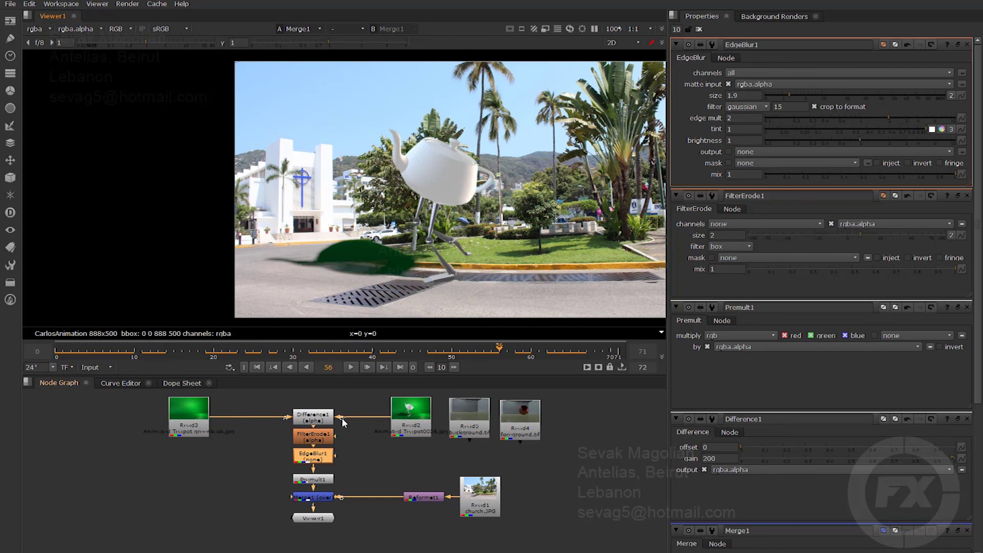
Disconnect both green-screen teapot Read nodes from Difference1 and move them aside.
left_click_drag(342, 419, 344, 444)
left_click_drag(288, 422, 213, 451)
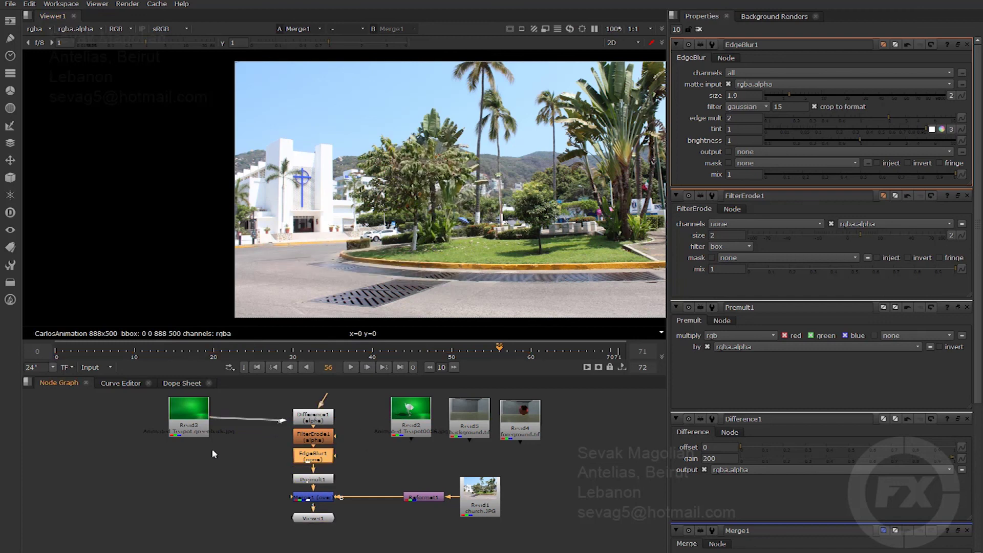
left_click_drag(408, 423, 102, 476)
left_click_drag(198, 423, 100, 413)
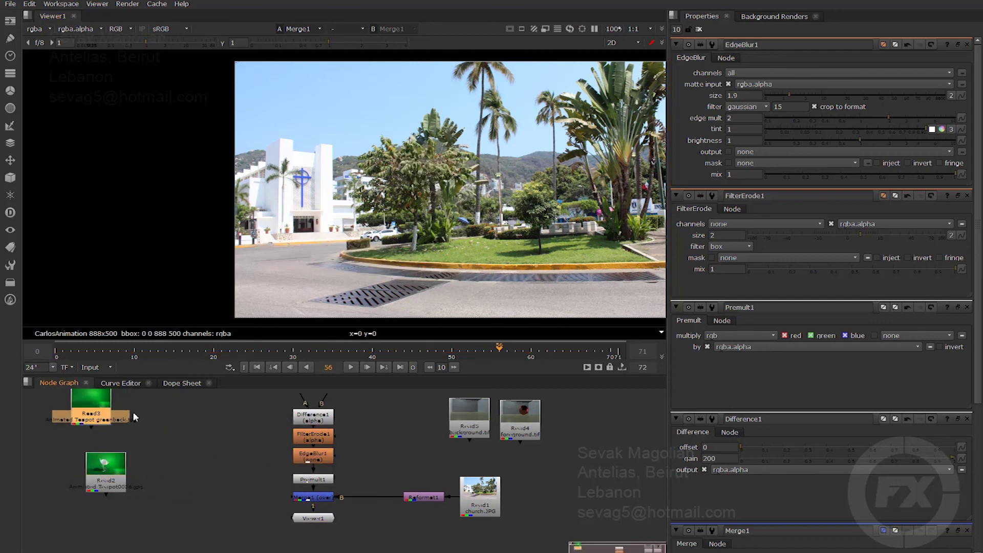
Connect background.tif to the A input and foreground.tif to the B input of Difference1, placing them on either side.
left_click_drag(470, 426, 209, 421)
left_click_drag(510, 432, 417, 426)
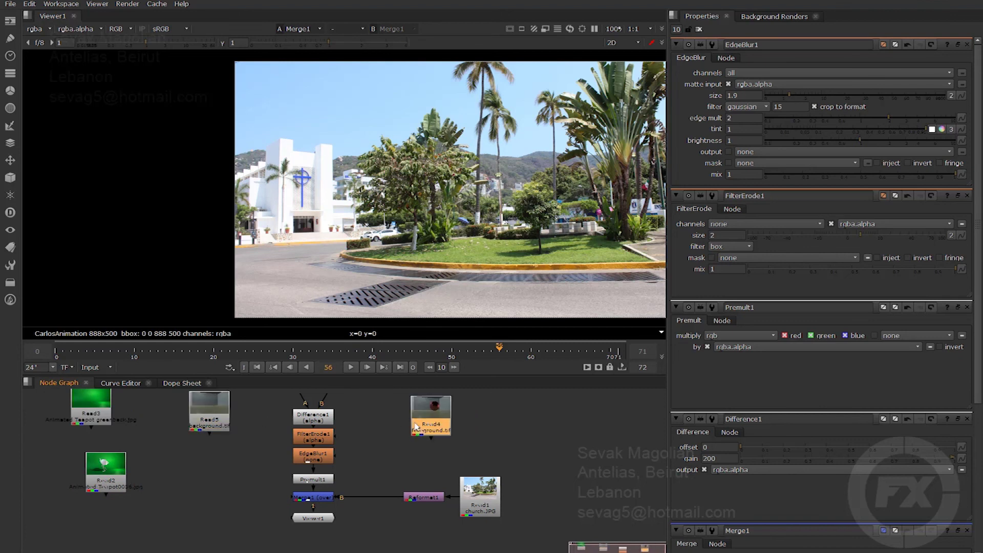
left_click_drag(305, 402, 210, 420)
left_click_drag(323, 402, 441, 420)
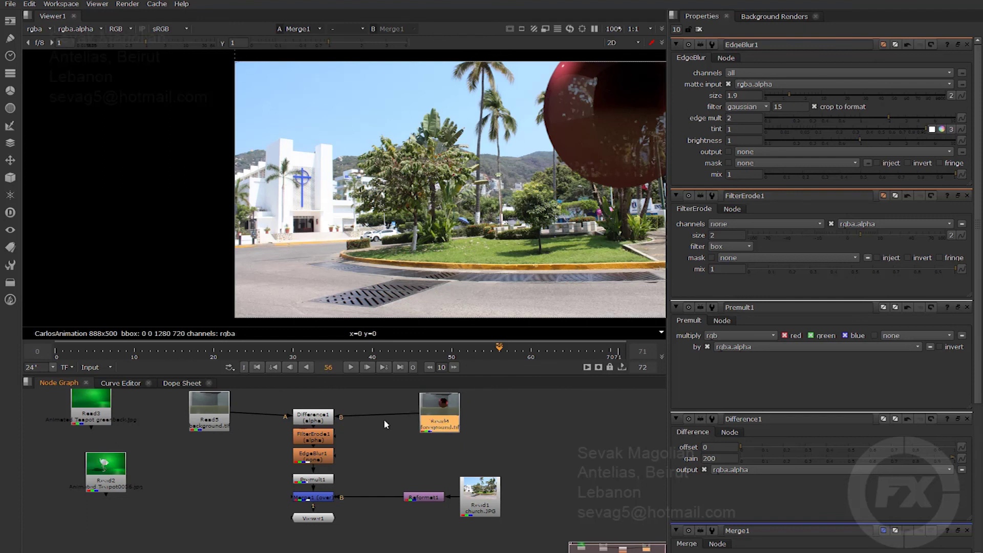
left_click_drag(206, 414, 196, 419)
left_click_drag(435, 414, 385, 417)
Set the gain of Difference1 to 500 to fill the holes in the red ball's matte.
scroll(623, 123, "down", 3)
middle_click_drag(486, 194, 309, 257)
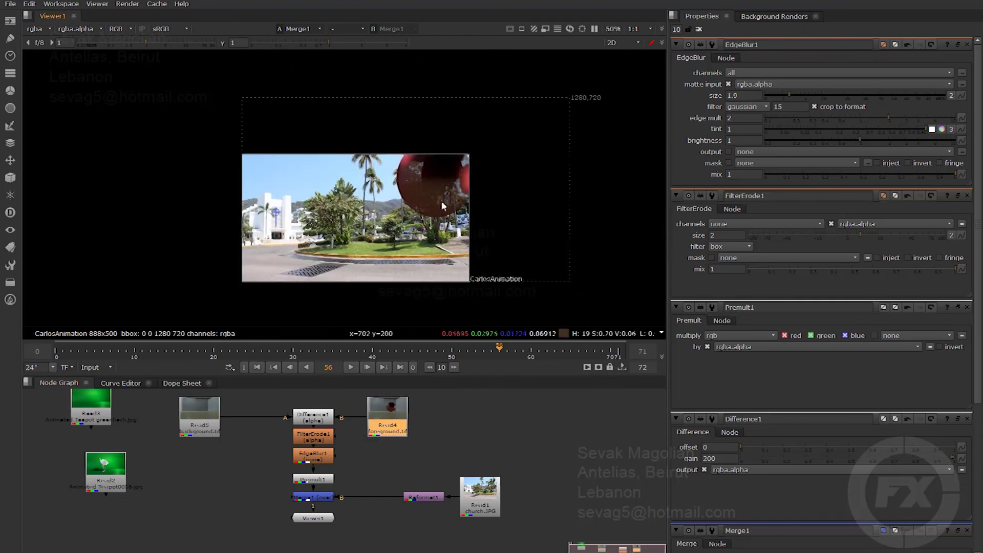
scroll(443, 204, "up", 2)
middle_click_drag(443, 206, 444, 188)
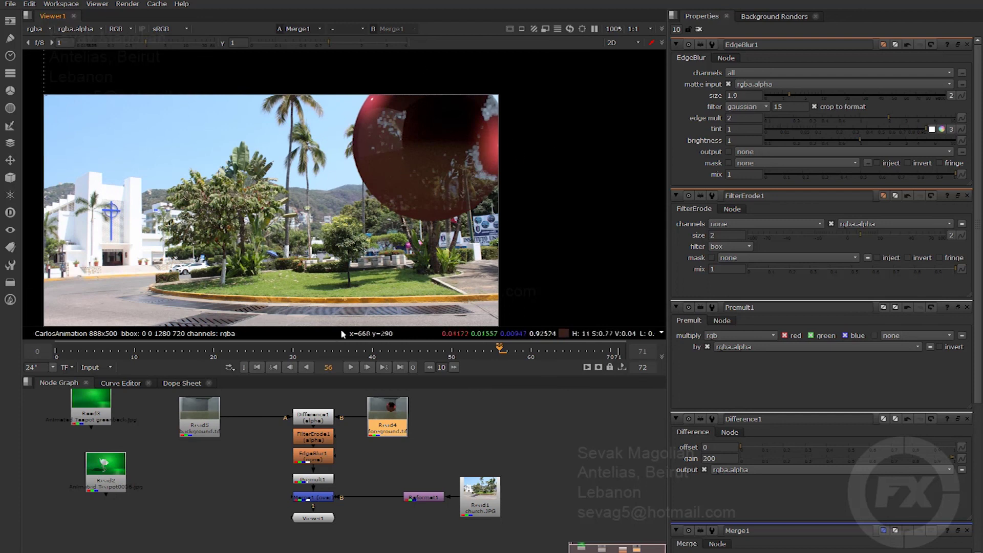
double_click(314, 418)
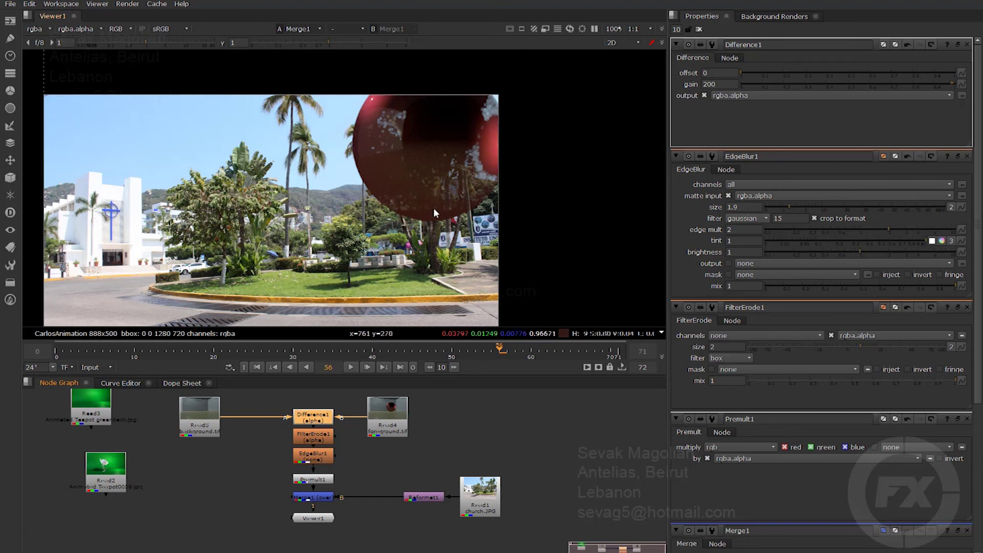
double_click(717, 84)
type("5")
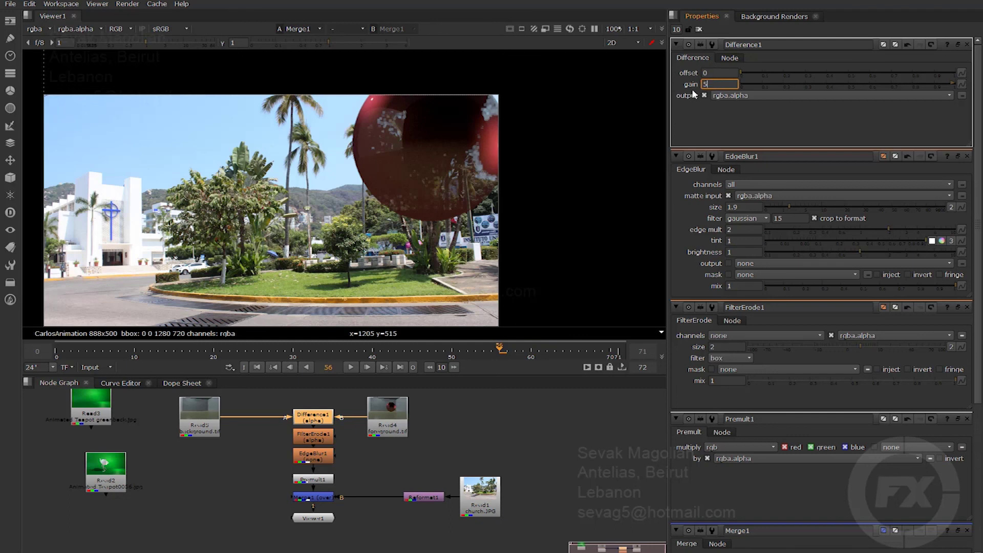
type("00")
key("Return")
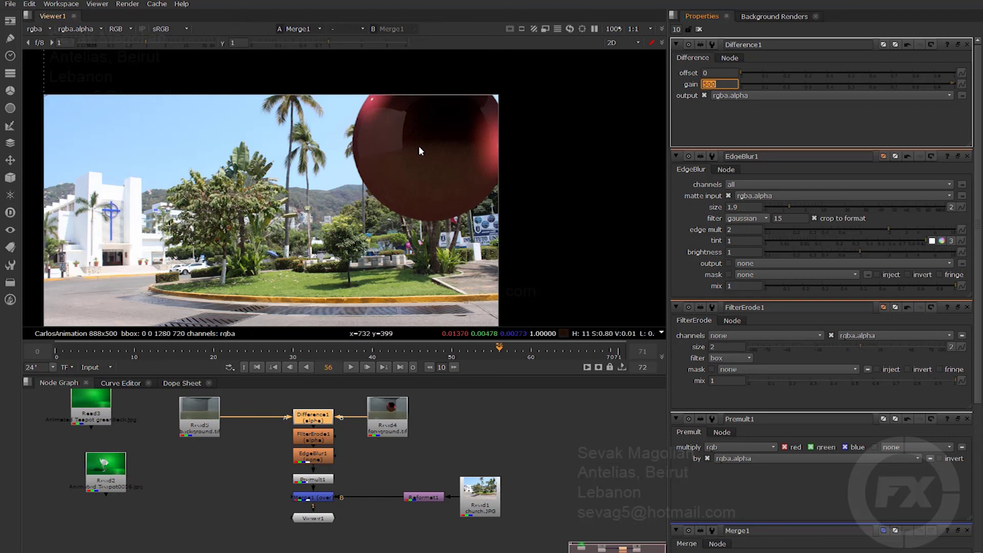
Examine the keyed red ball's edges and interior and its placement in the frame over the church photo.
scroll(417, 210, "down", 2)
middle_click_drag(420, 211, 508, 179)
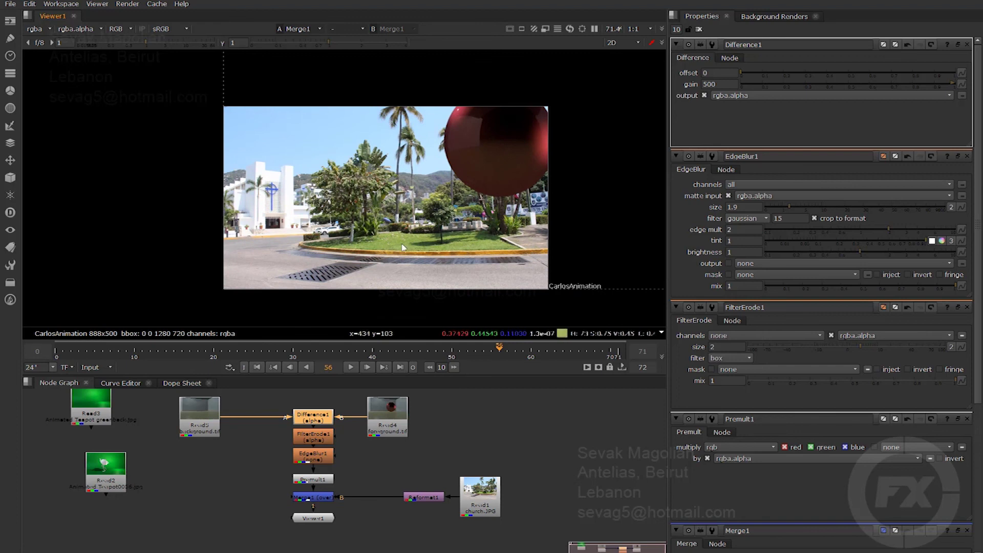
scroll(403, 247, "up", 1)
left_click(388, 416)
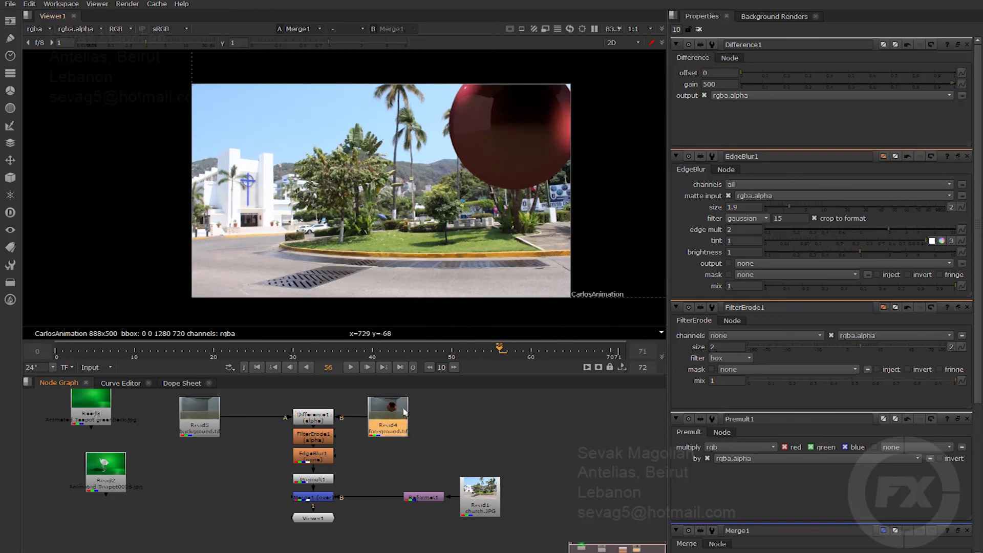
scroll(481, 151, "up", 7)
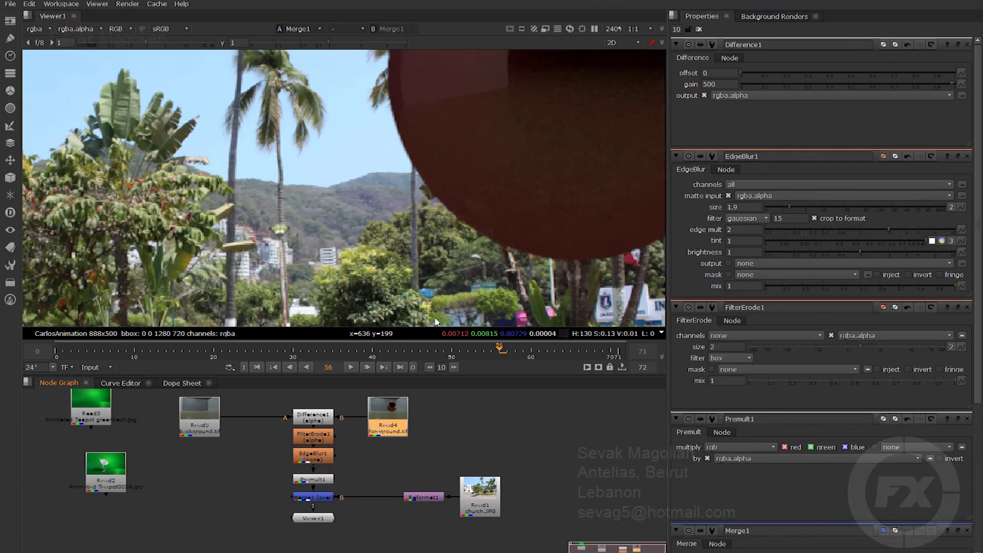
scroll(462, 169, "down", 5)
scroll(527, 140, "down", 1)
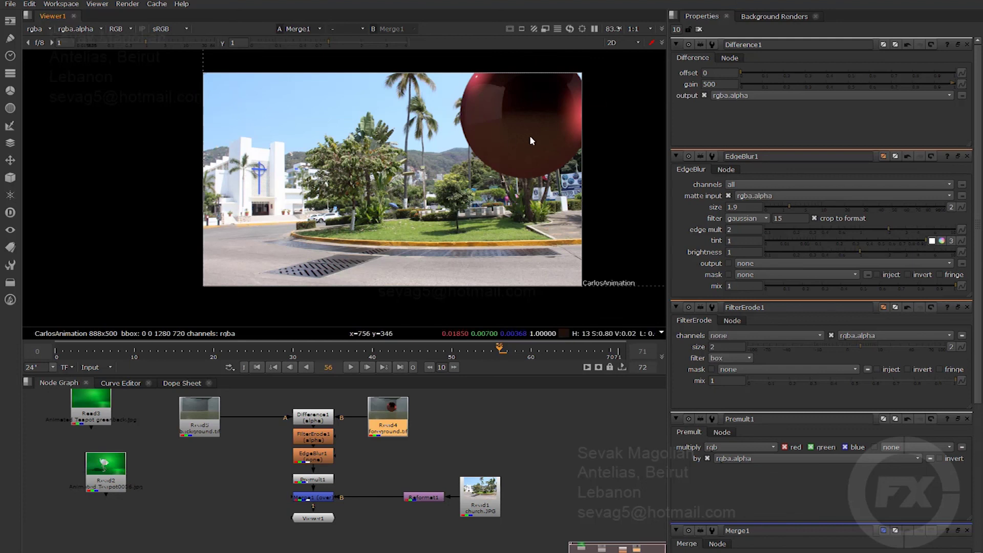
middle_click_drag(531, 139, 464, 179)
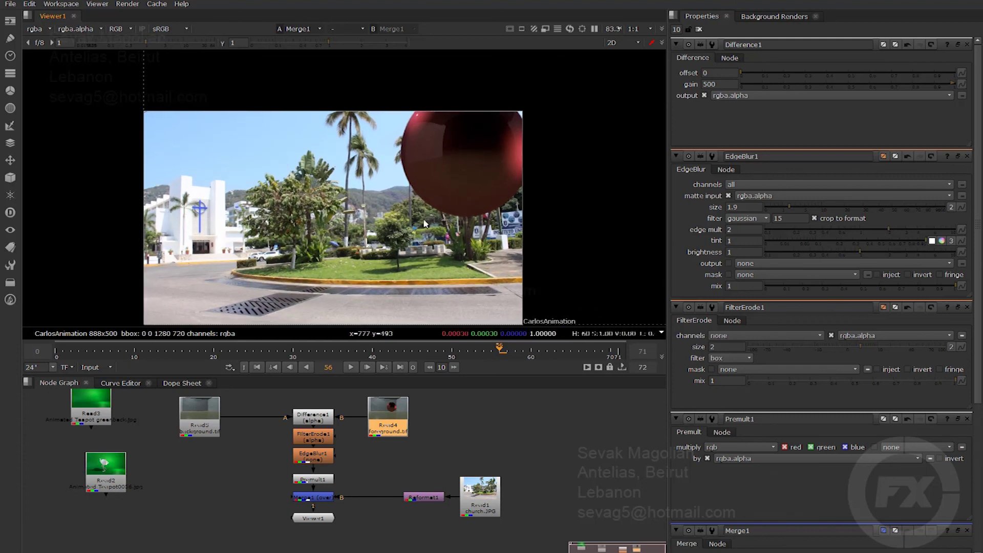
scroll(432, 162, "down", 5)
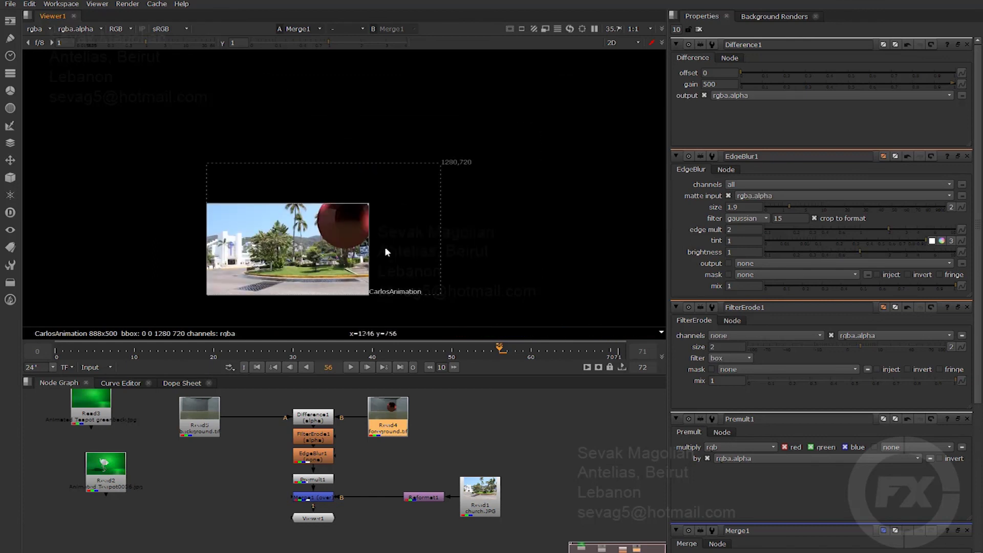
middle_click_drag(338, 202, 451, 189)
scroll(481, 221, "up", 4)
scroll(453, 186, "down", 3)
scroll(453, 186, "up", 2)
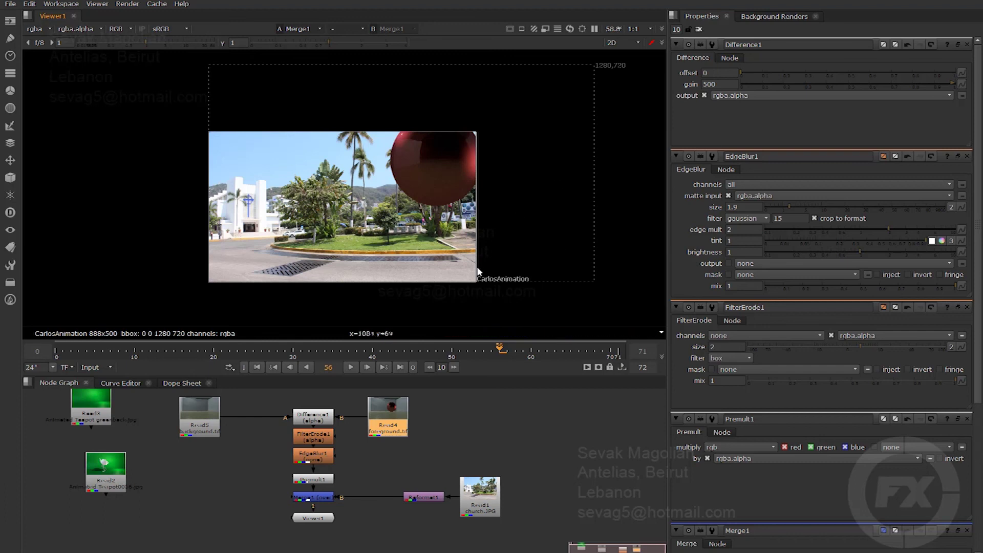
left_click(307, 419)
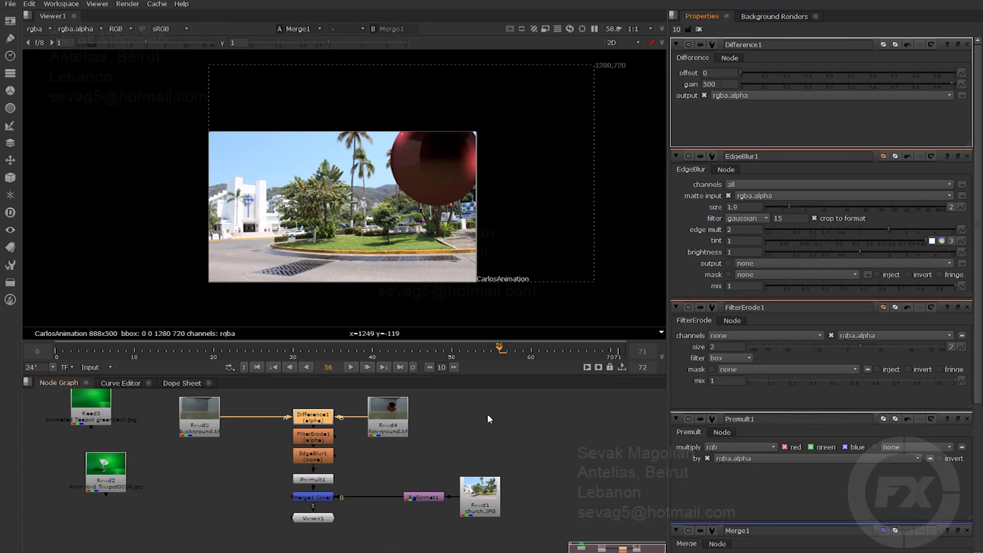
middle_click_drag(440, 475, 466, 466)
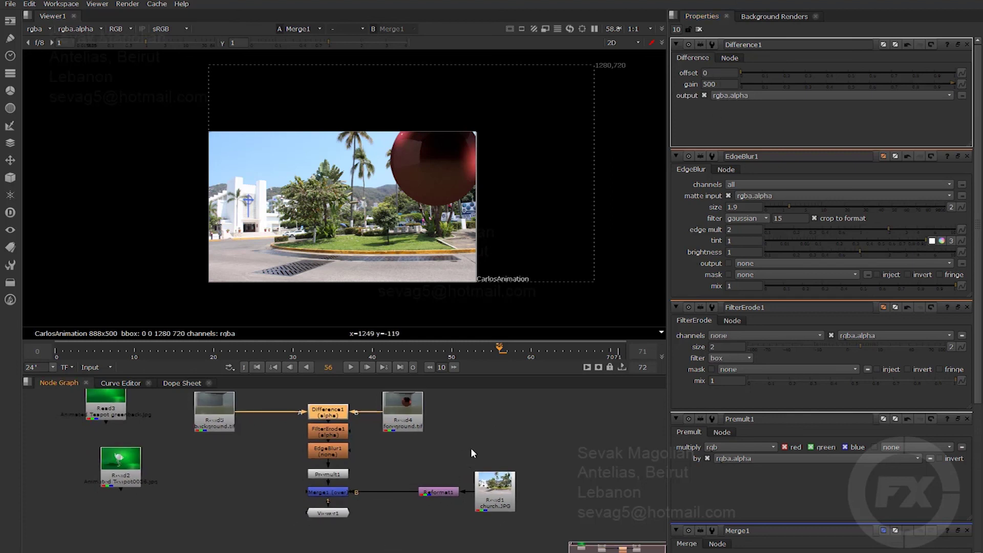